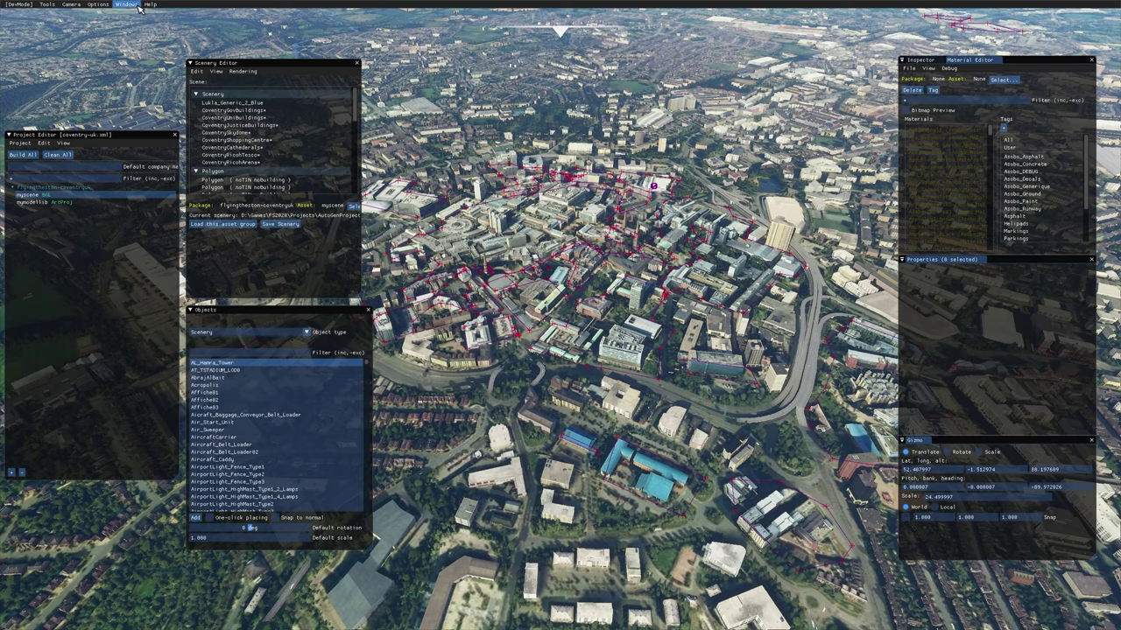
Change the simulation's local time from daytime to night
click(139, 6)
mouse_move(108, 6)
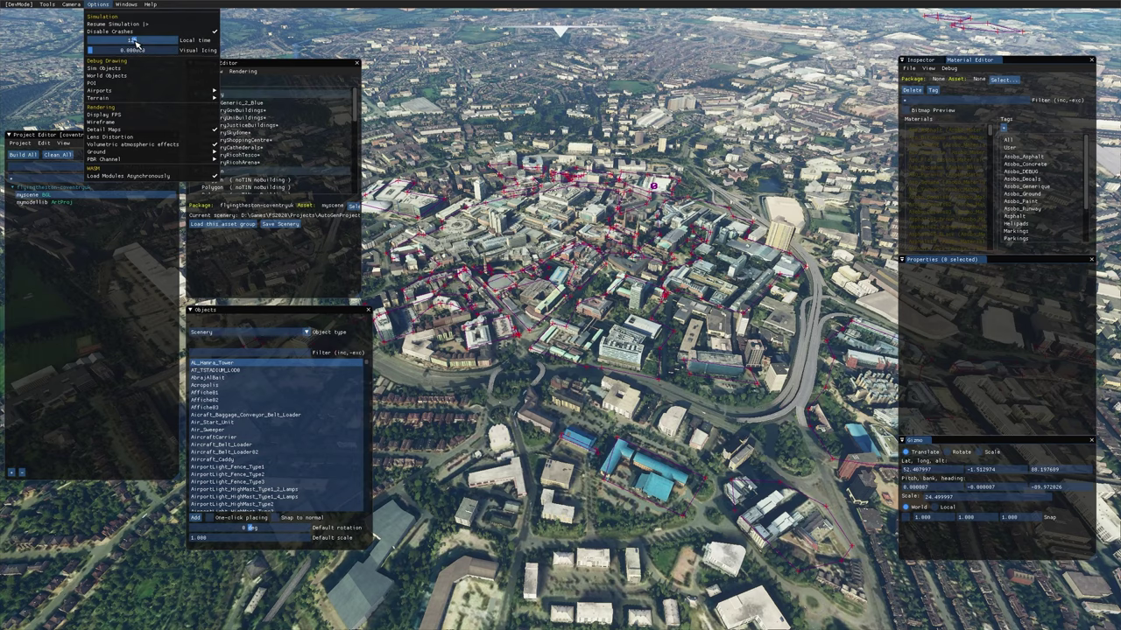
drag(137, 44, 165, 43)
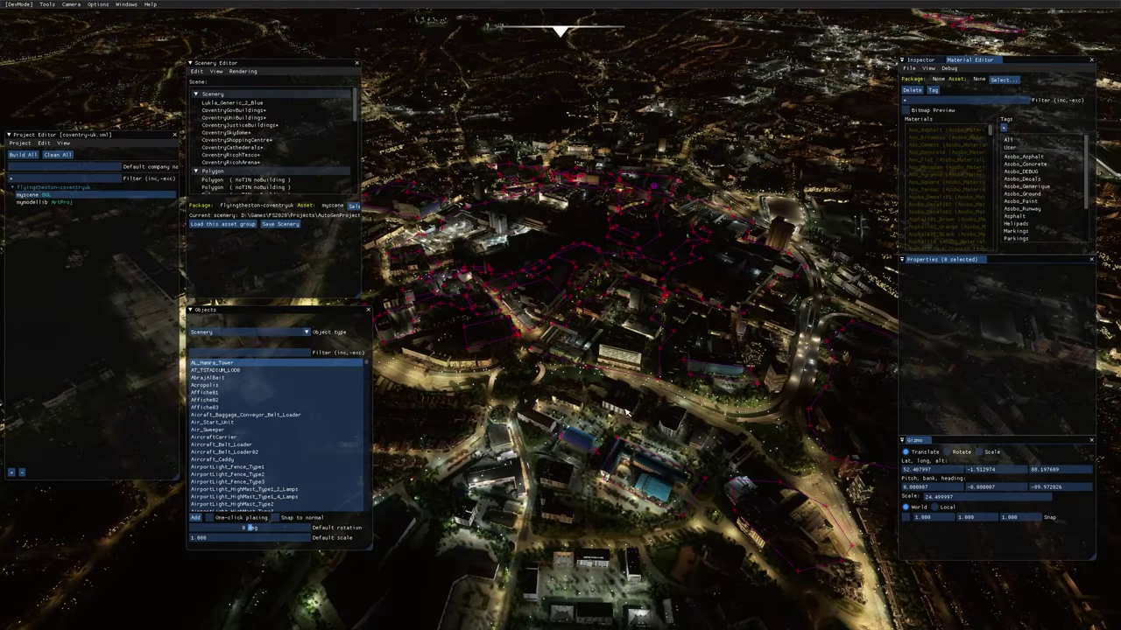
Examine the night lighting across the city centre and its ring road to find poorly lit areas
right_drag(668, 417, 558, 389)
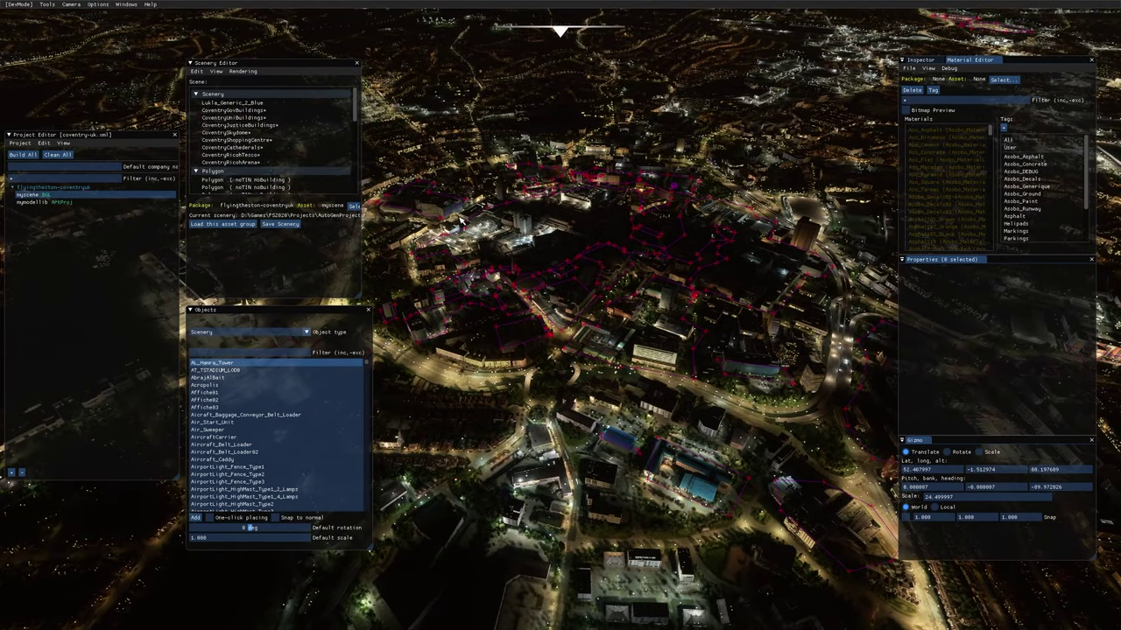
right_drag(461, 224, 521, 193)
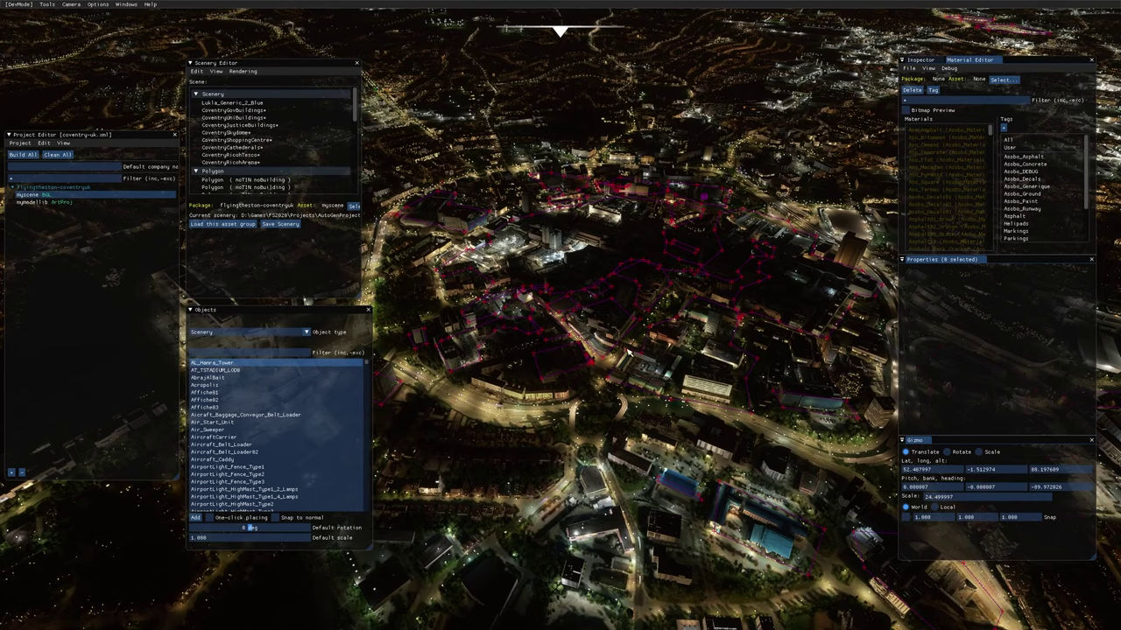
key(w)
right_drag(627, 347, 533, 315)
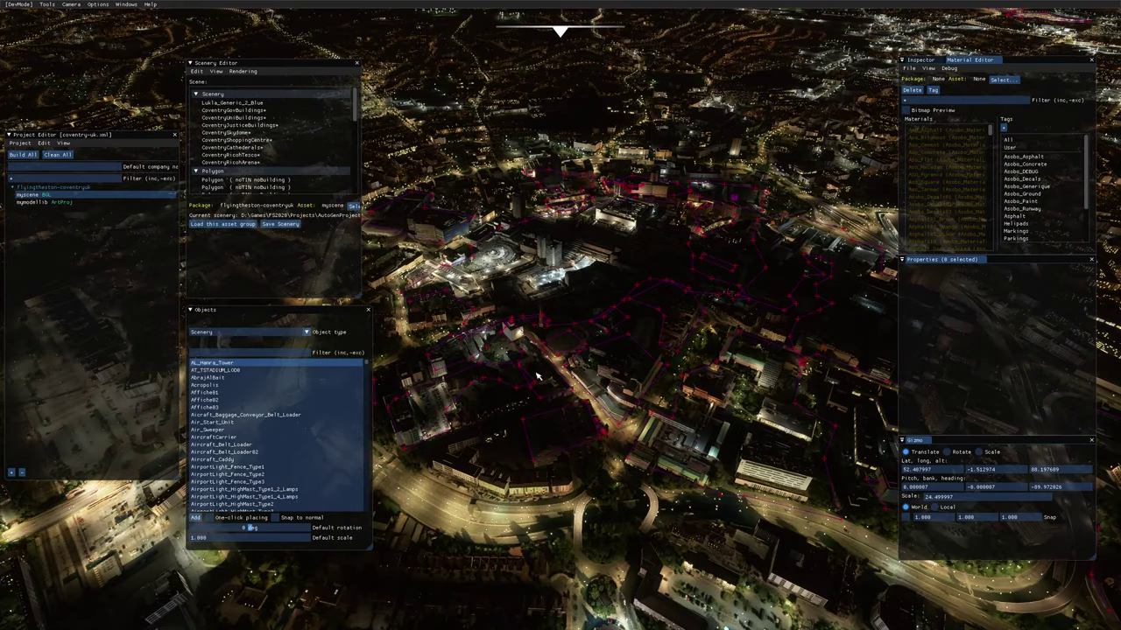
key(d)
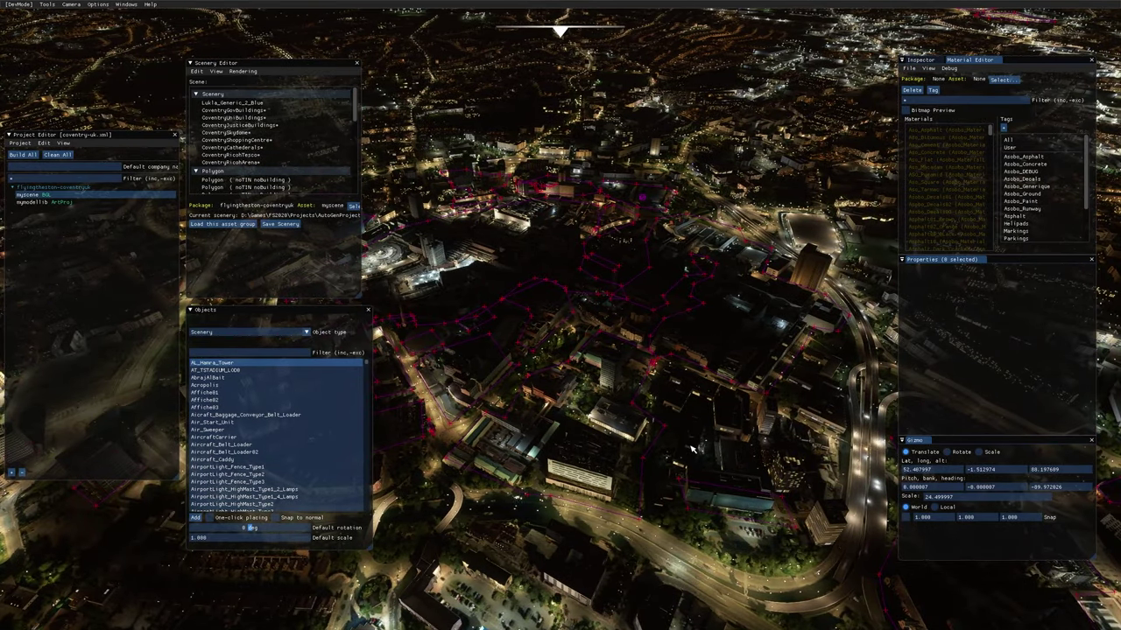
key(s)
key(a)
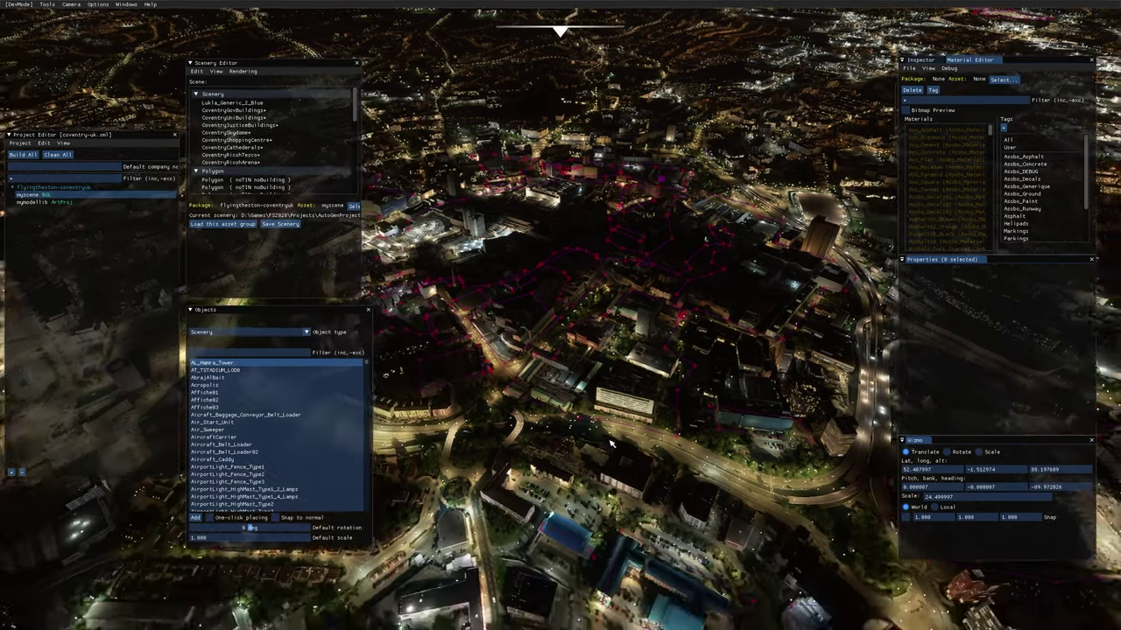
key(w)
key(d)
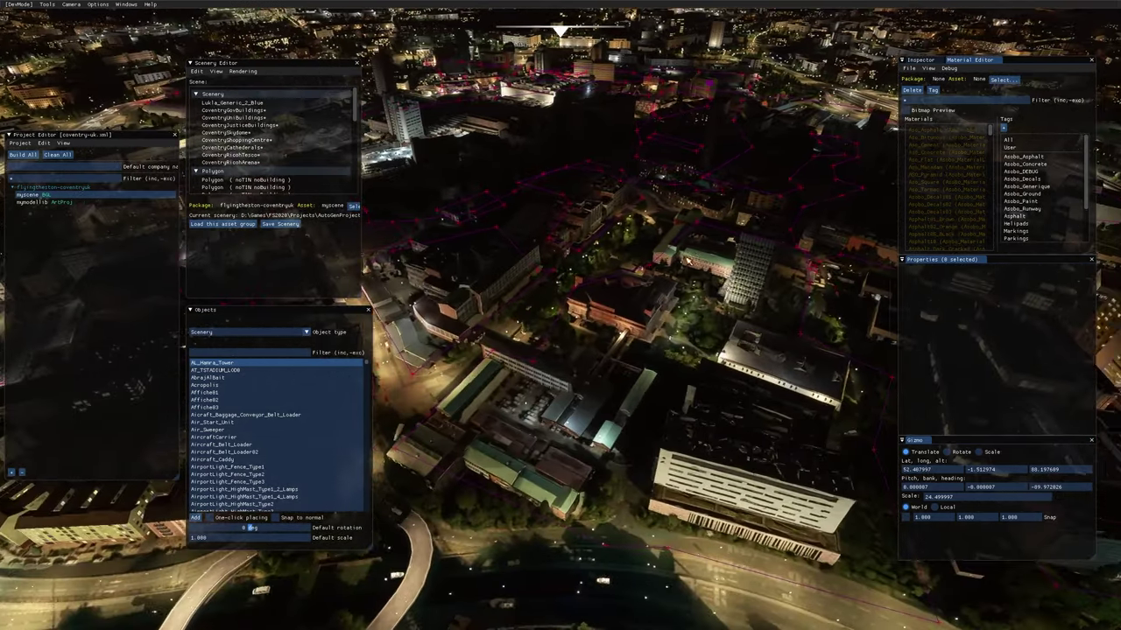
Inspect the tower block and the surrounding dark custom buildings up close and from above at night
key(w)
key(w)
right_drag(754, 351, 544, 303)
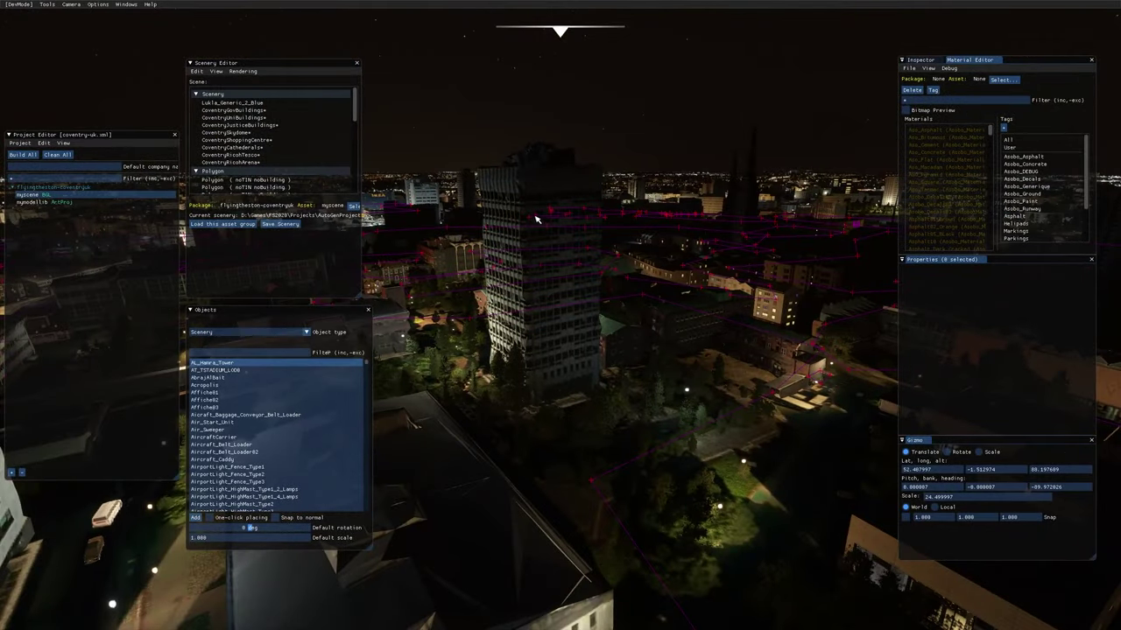
key(s)
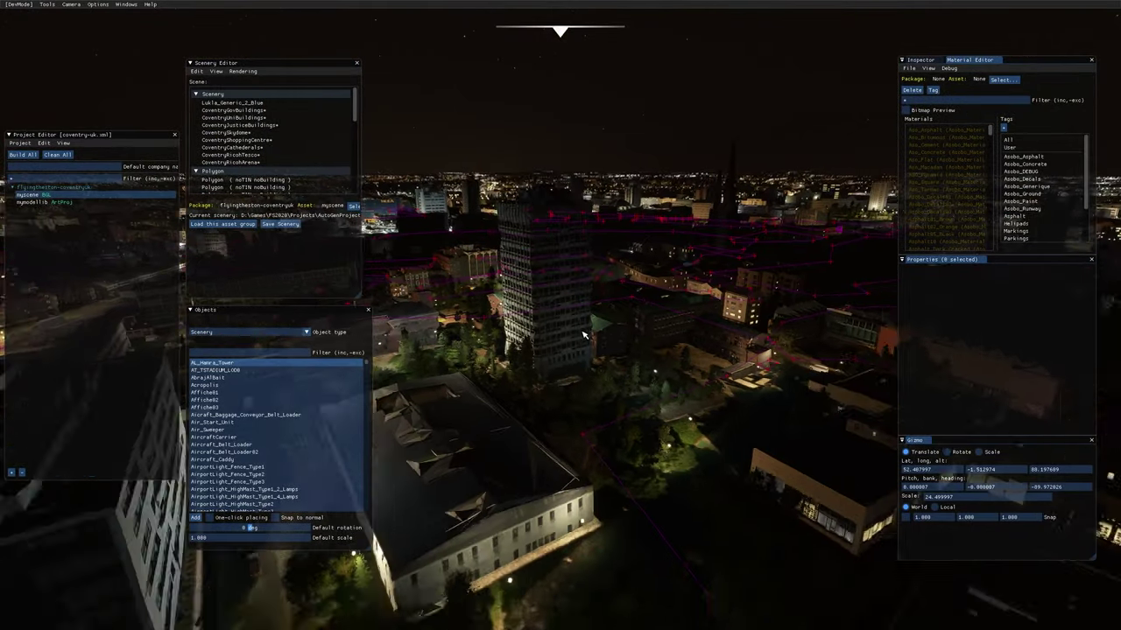
key(s)
right_drag(584, 334, 680, 513)
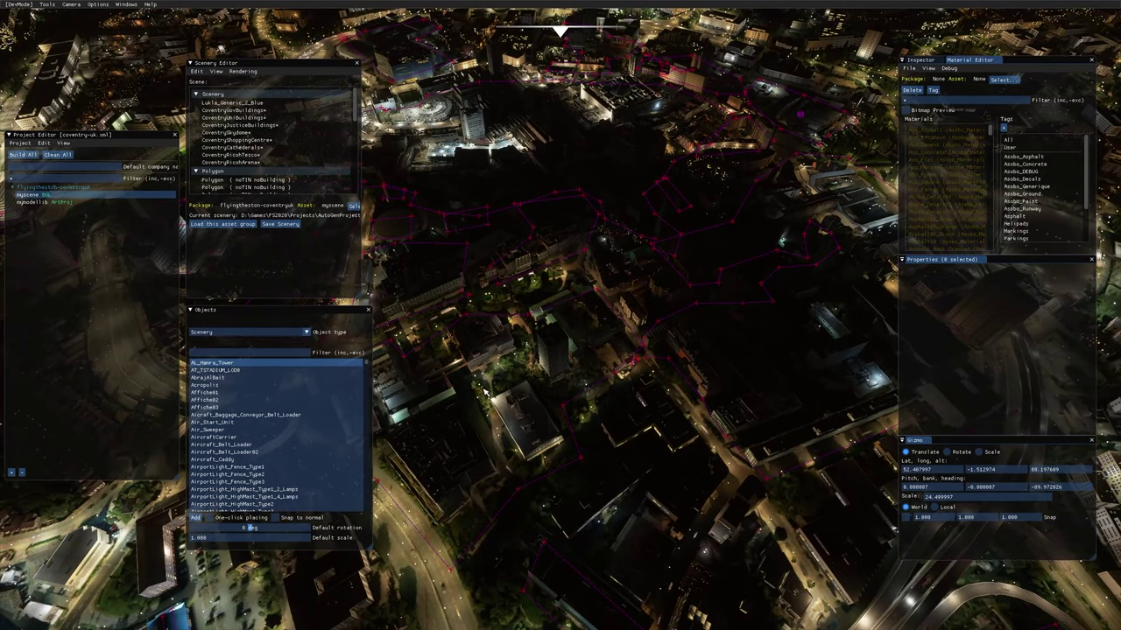
right_drag(485, 391, 571, 308)
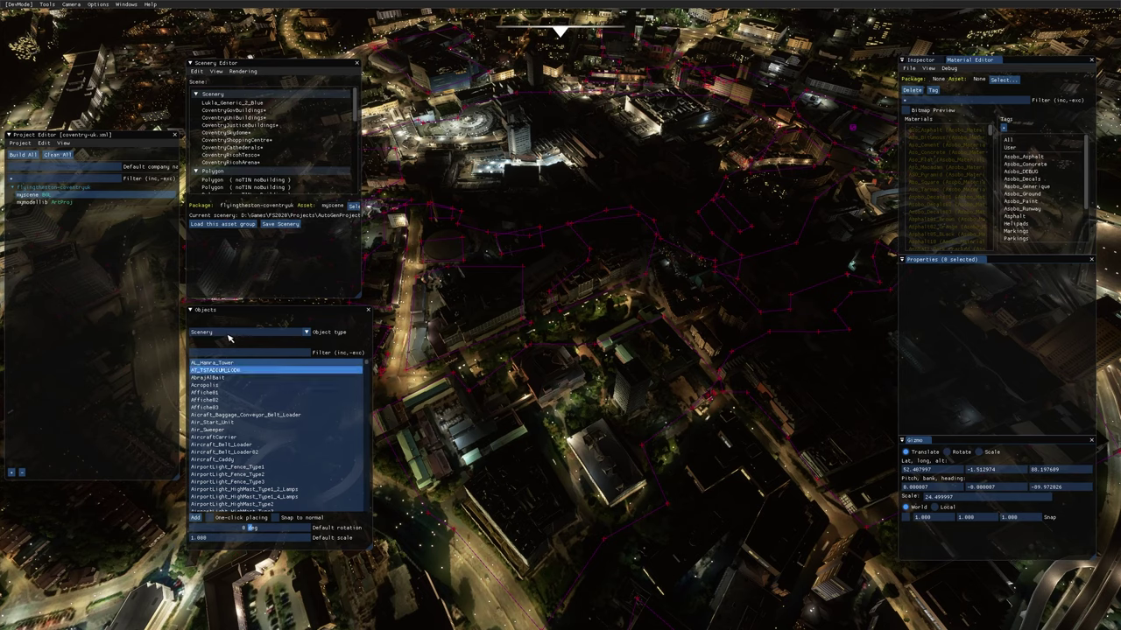
Filter the scenery objects by "light_" and add a Light_Cold object to the scene
click(226, 352)
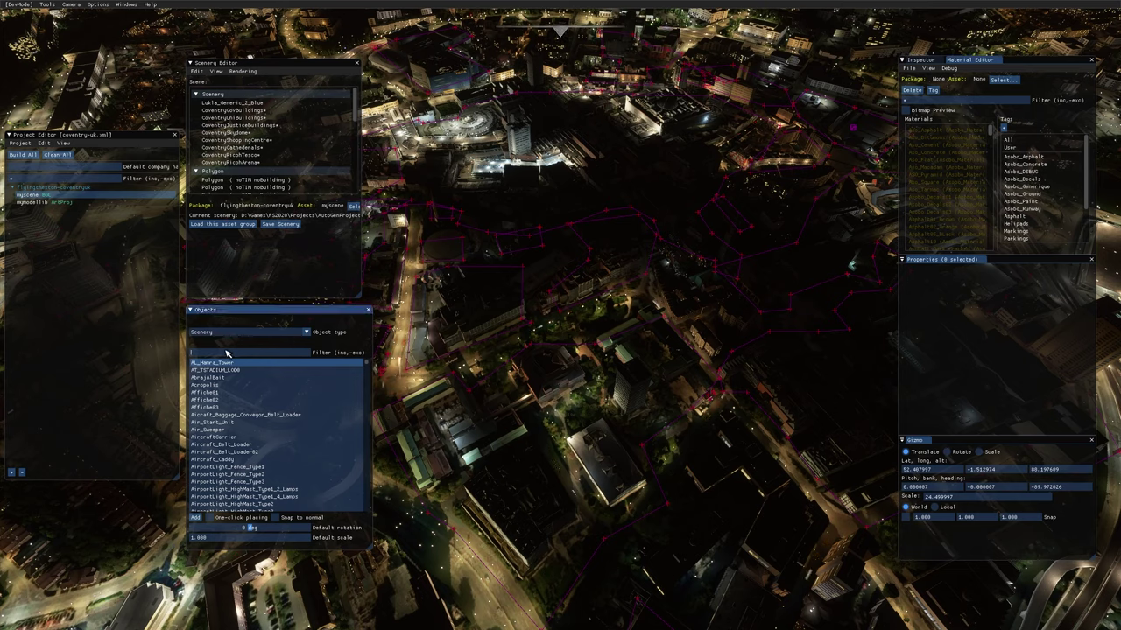
text(light_)
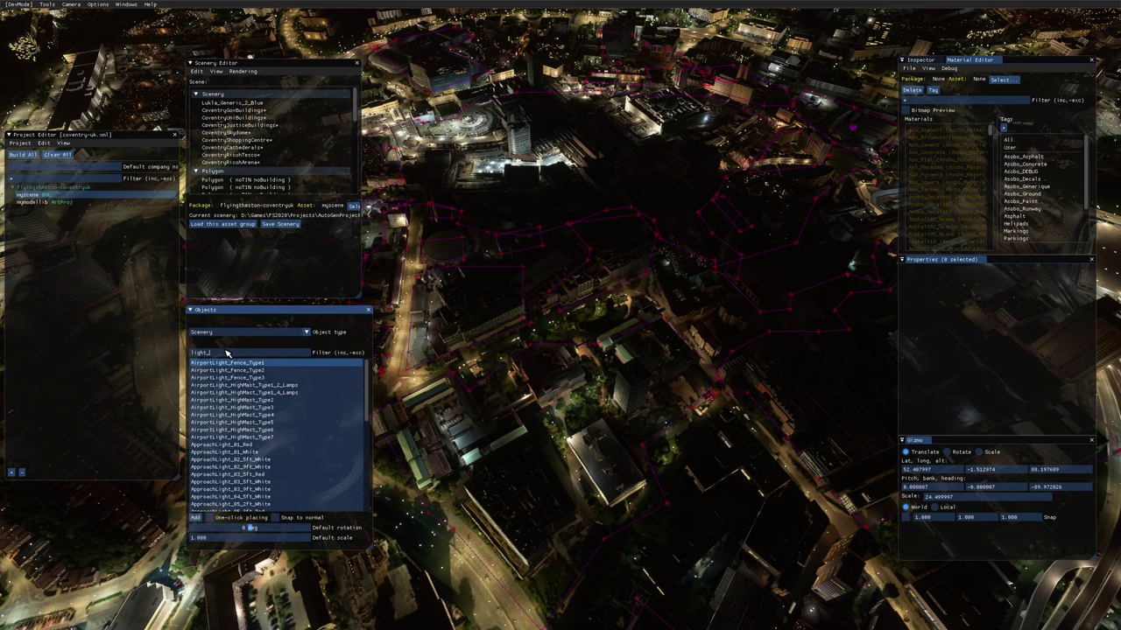
scroll(229, 411, down, 3)
click(226, 472)
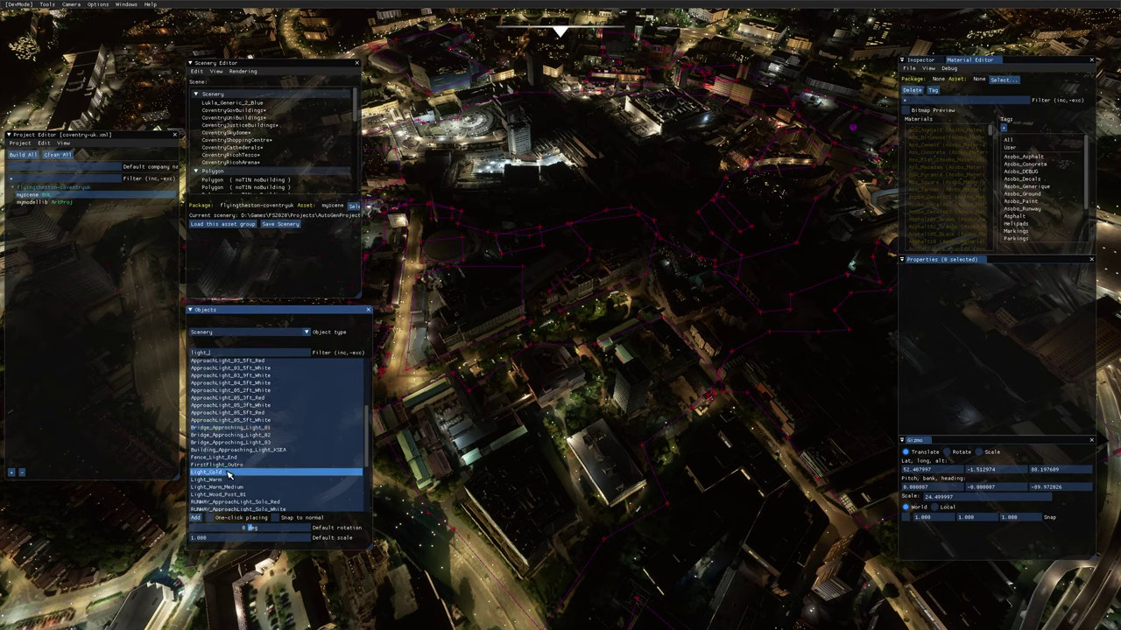
click(226, 481)
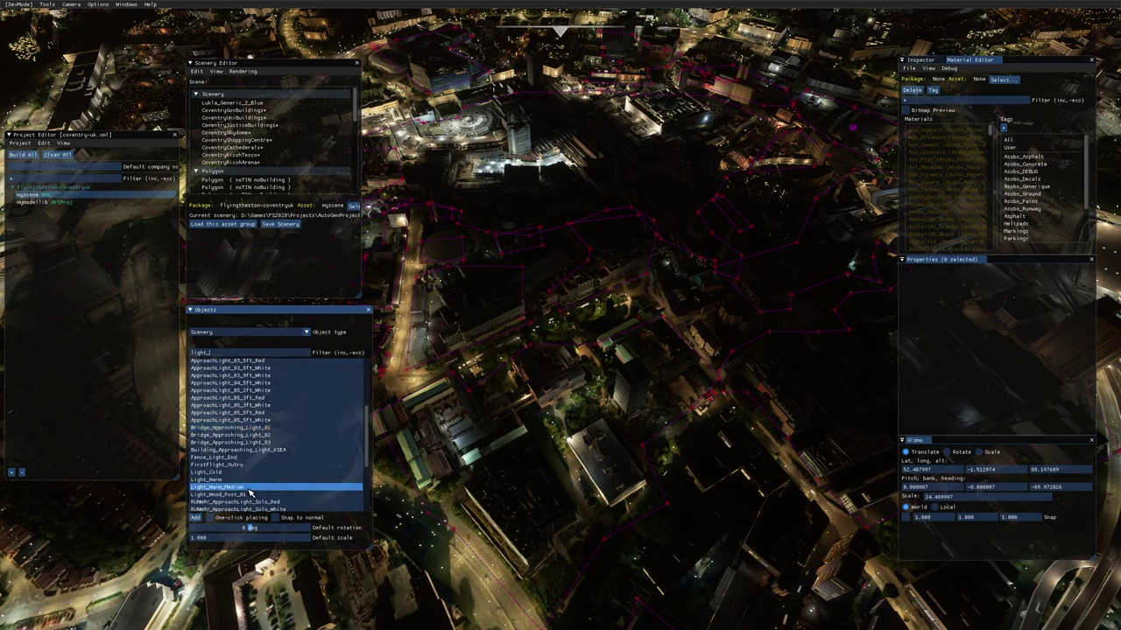
click(240, 474)
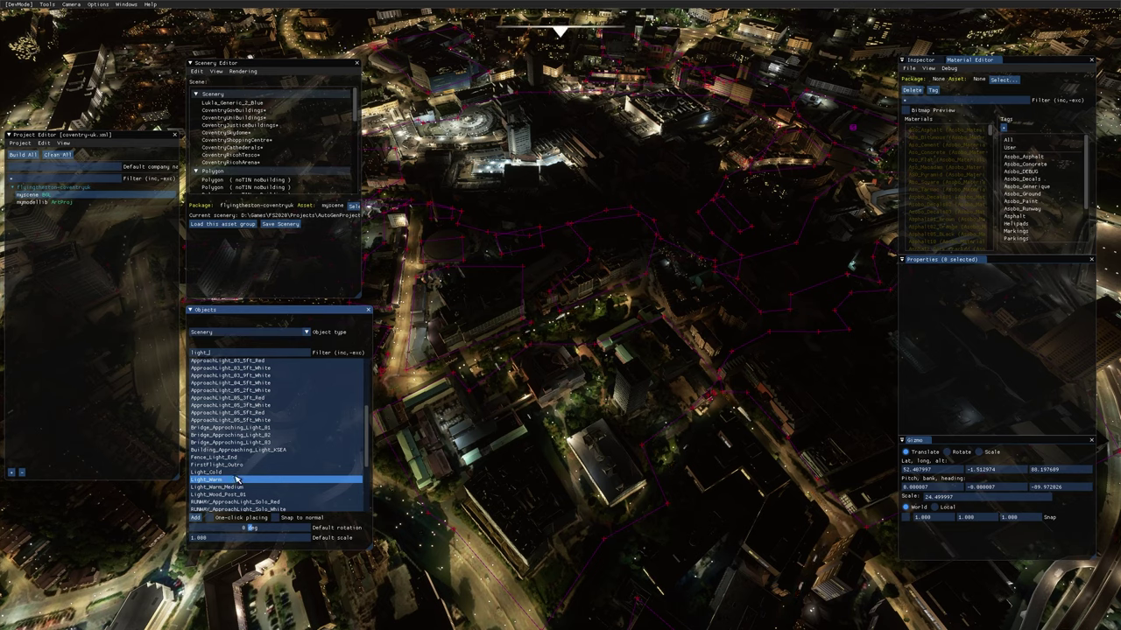
click(233, 474)
click(197, 518)
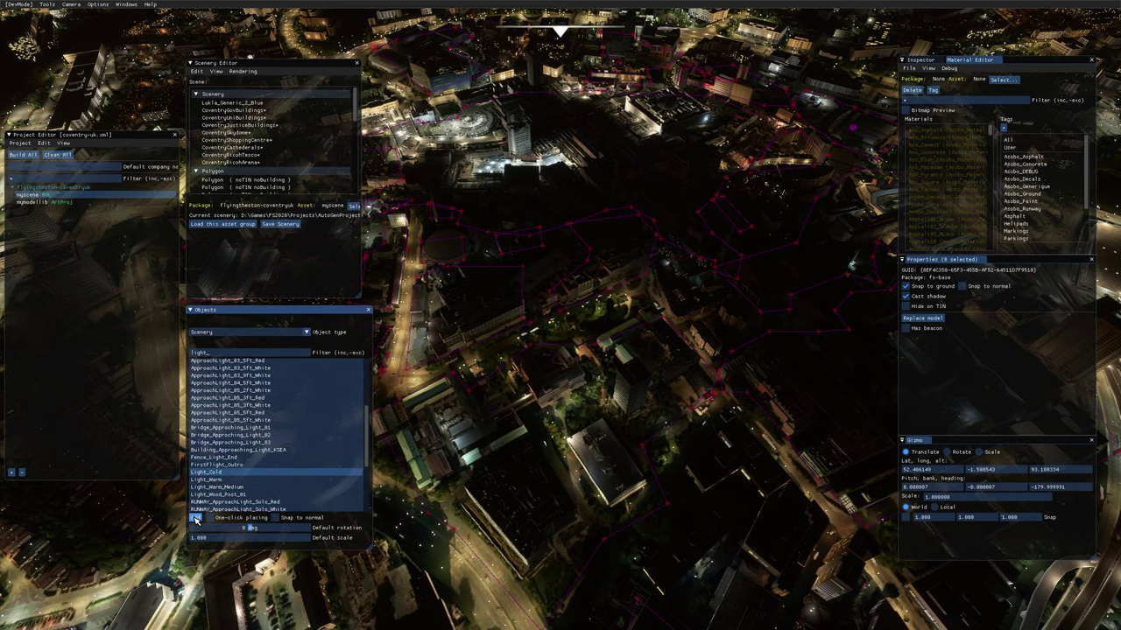
Turn off Snap to ground for the Light_Cold object and raise it about 53 m above the ground, keeping it selected
drag(545, 368, 573, 387)
click(907, 287)
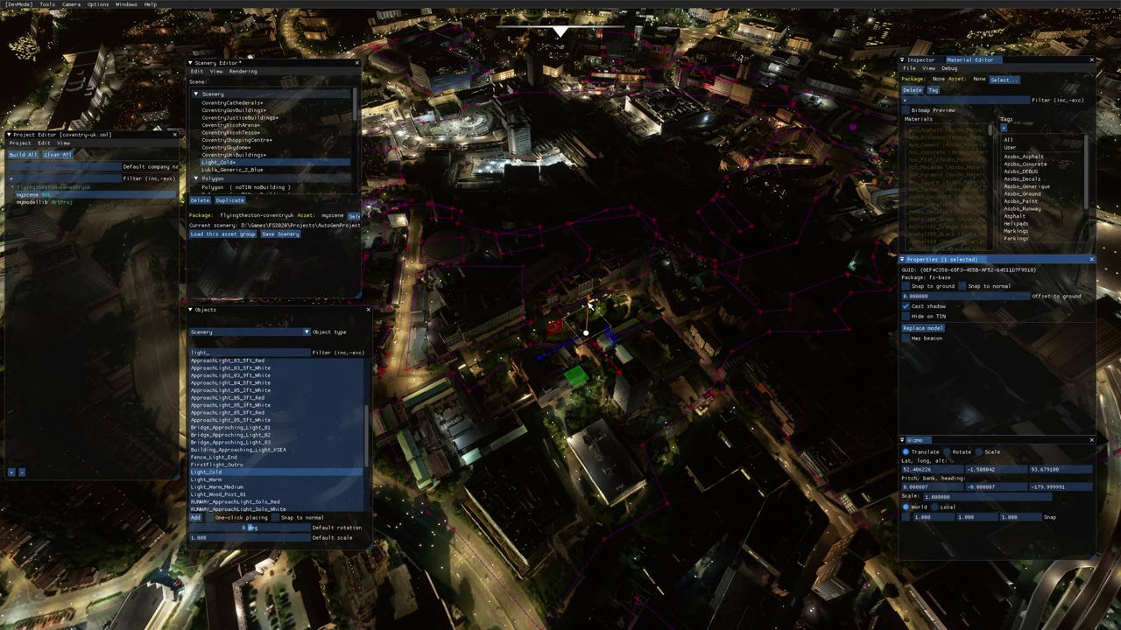
drag(590, 306, 592, 262)
click(581, 344)
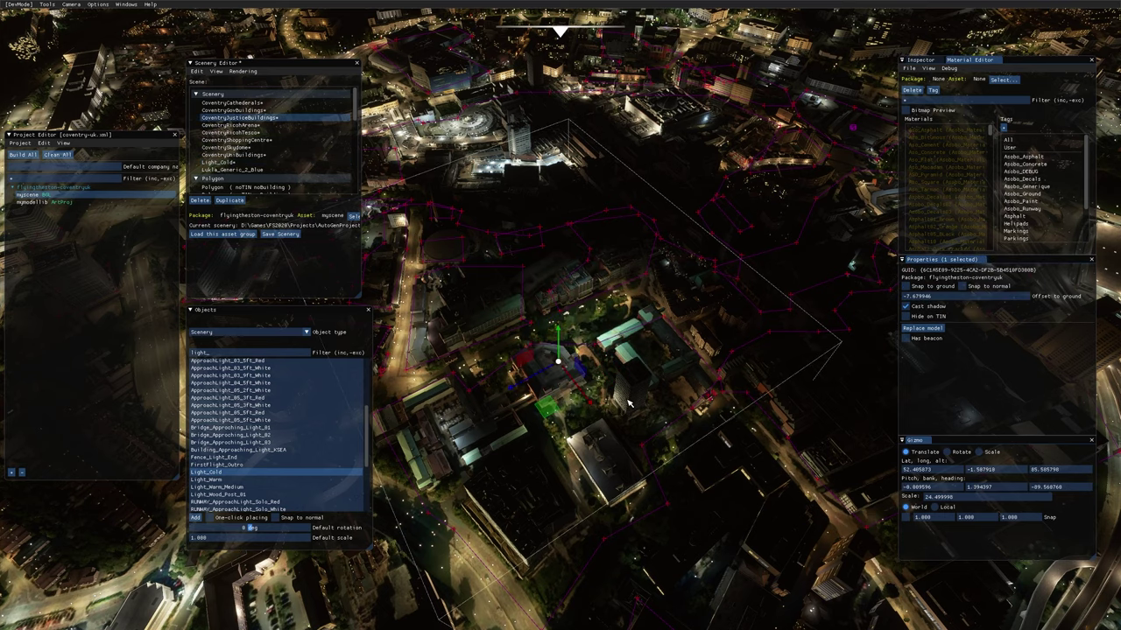
click(224, 162)
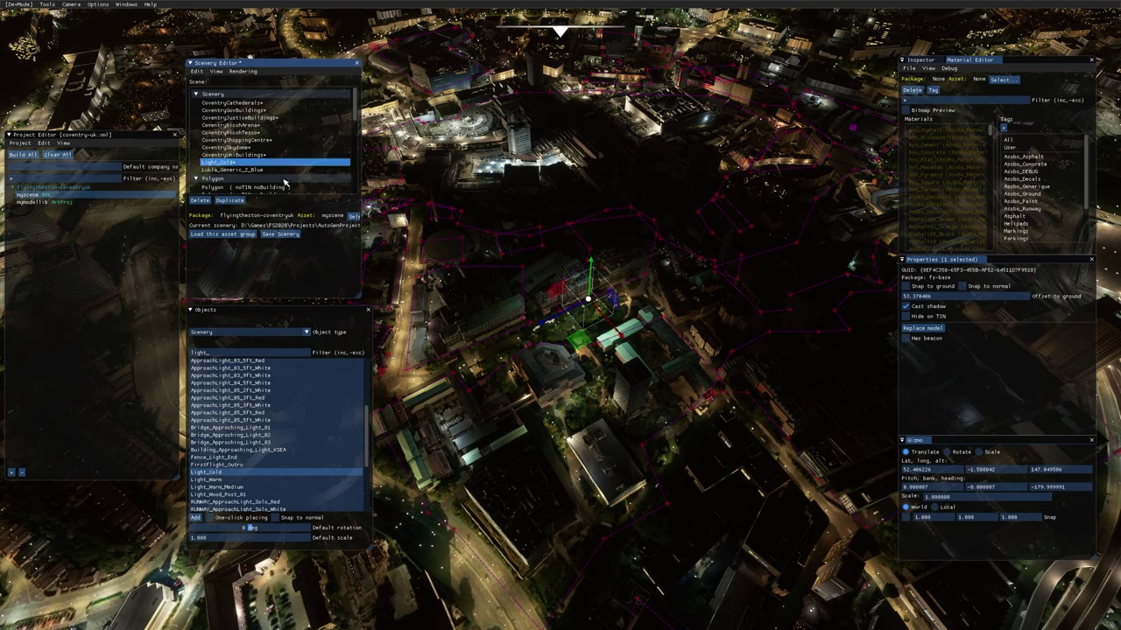
Move the Light_Cold object over the dark building block across the road from the gardens, about 52 m above ground
click(613, 382)
drag(613, 383, 619, 256)
key(w)
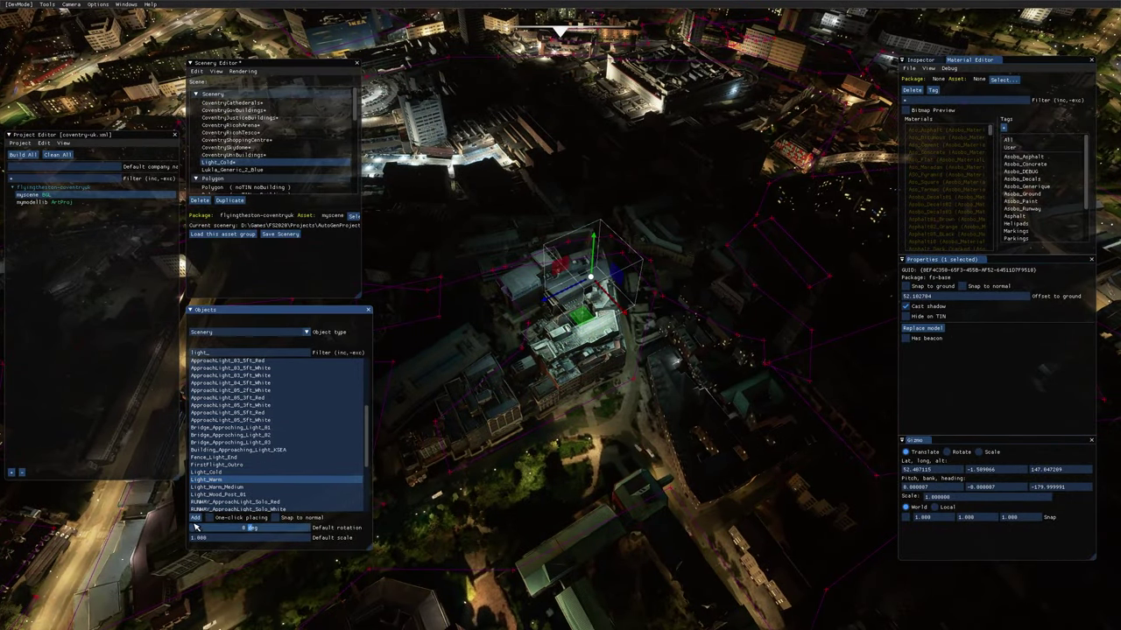
Add a Light_Warm object with Snap to ground turned off and position it above the roadside buildings facing the gardens
click(196, 518)
click(907, 287)
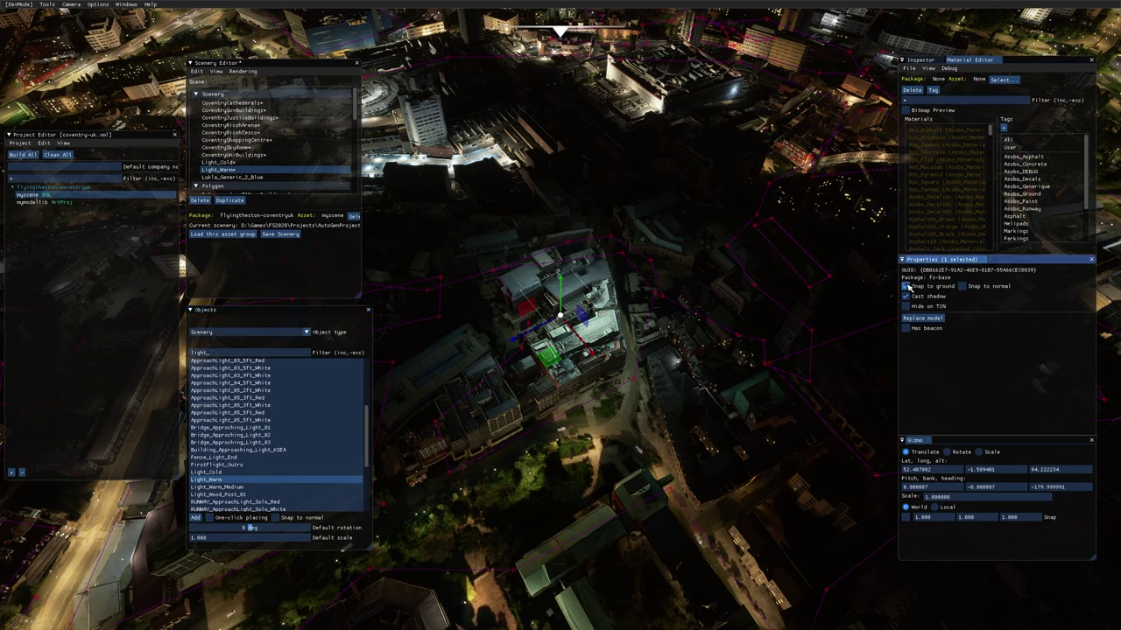
drag(546, 358, 435, 445)
drag(426, 511, 409, 526)
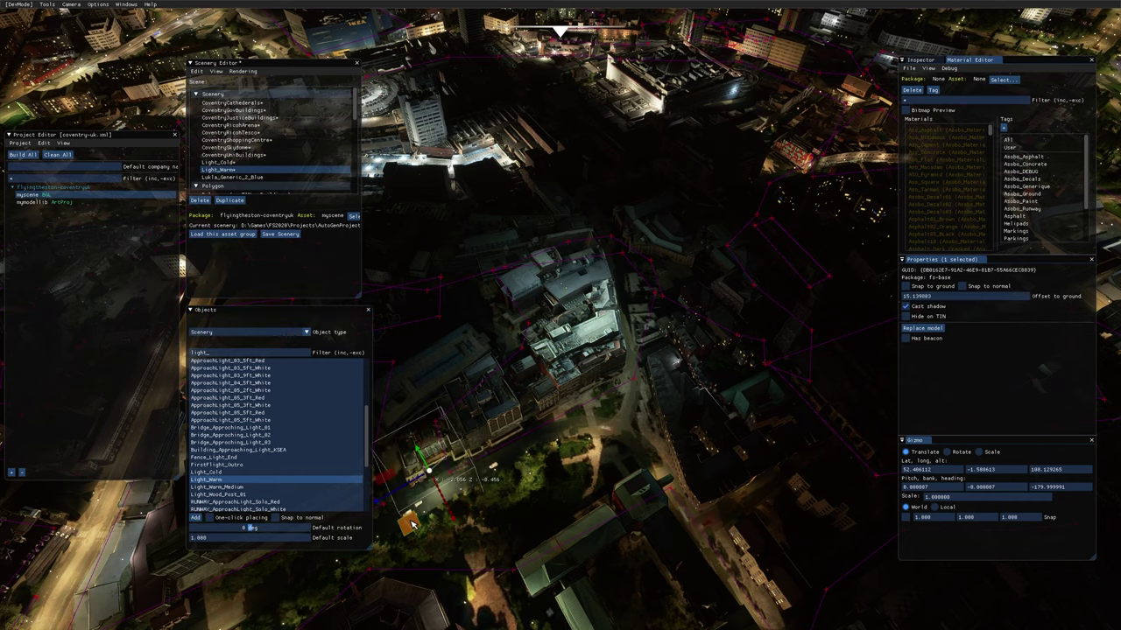
key(s)
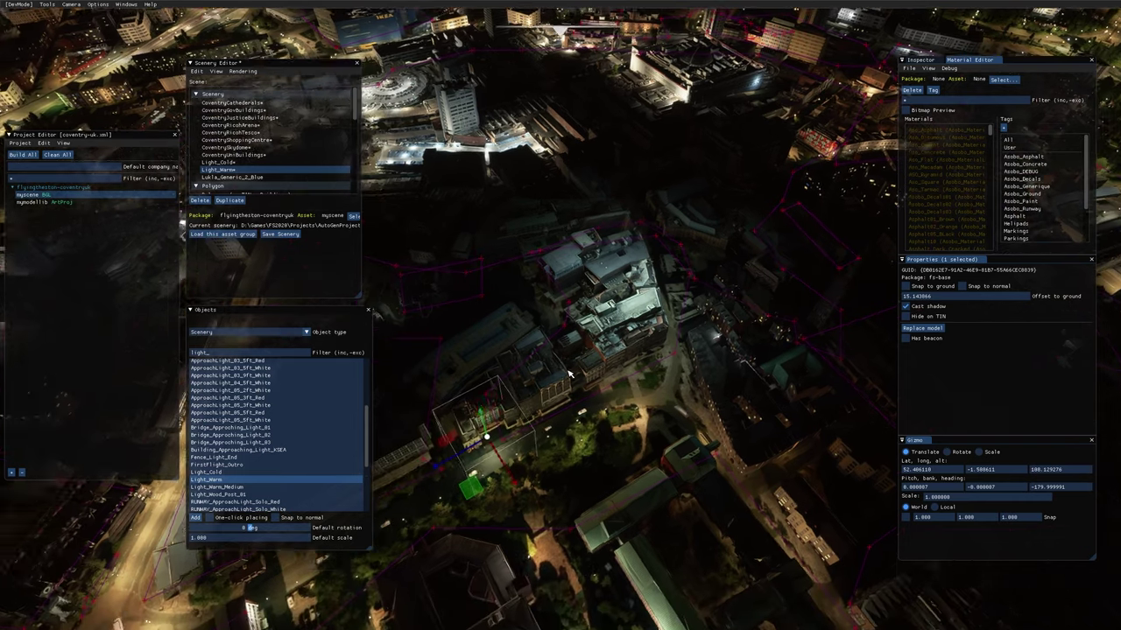
key(a)
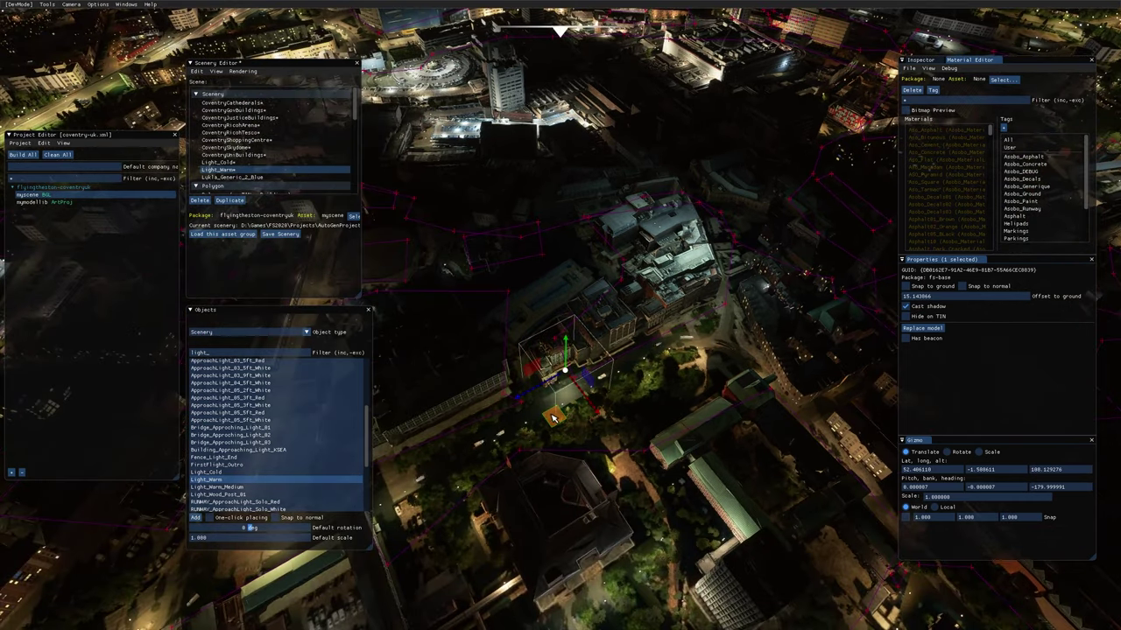
drag(554, 417, 528, 430)
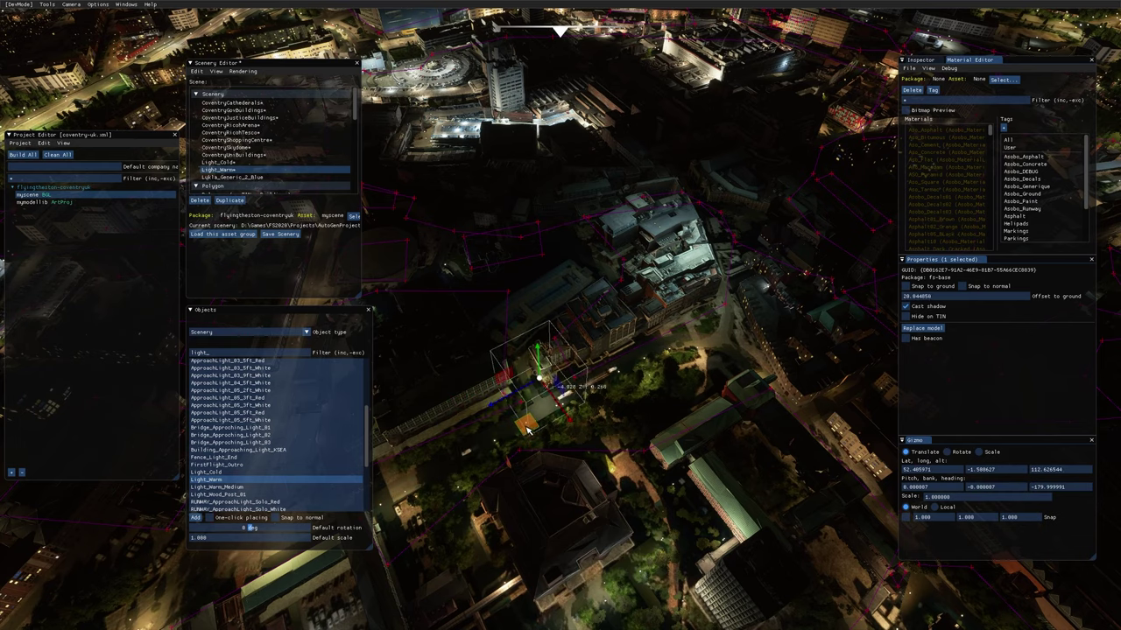
Move the Light_Cold object over the dark buildings beside the brightly lit shopping area and adjust its height
click(693, 249)
drag(694, 250, 571, 163)
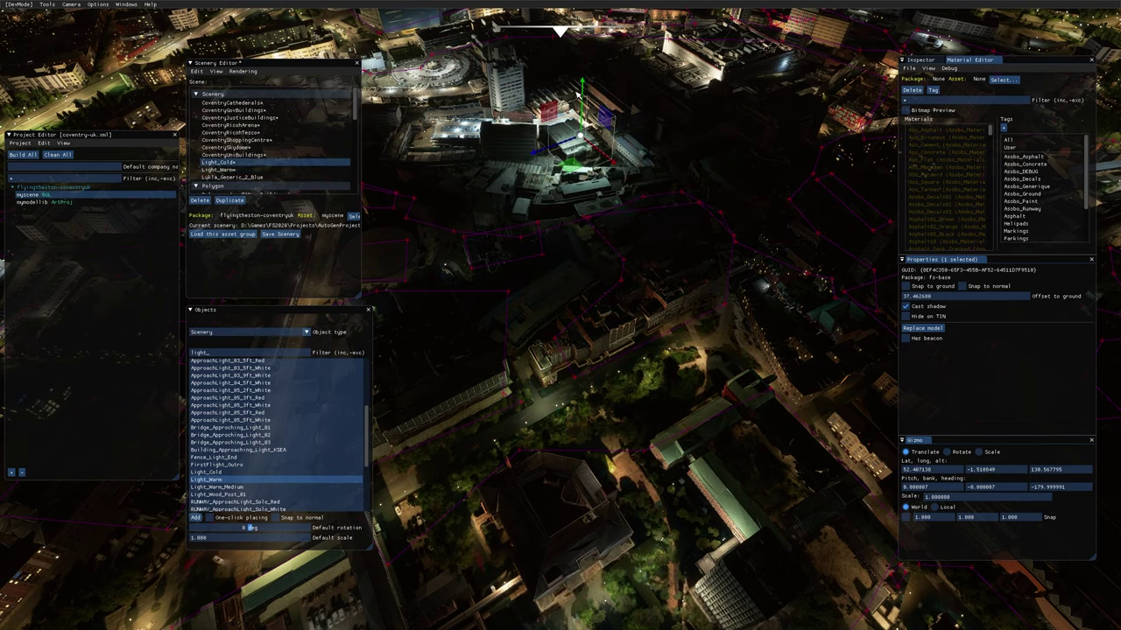
drag(587, 106, 584, 151)
key(w)
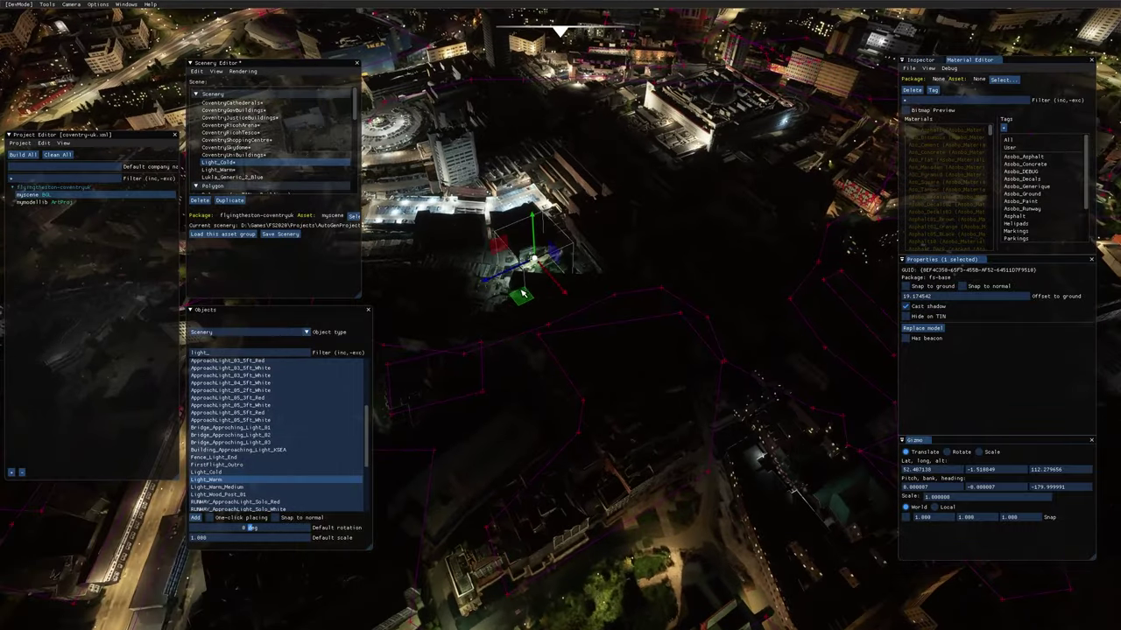
drag(517, 298, 490, 300)
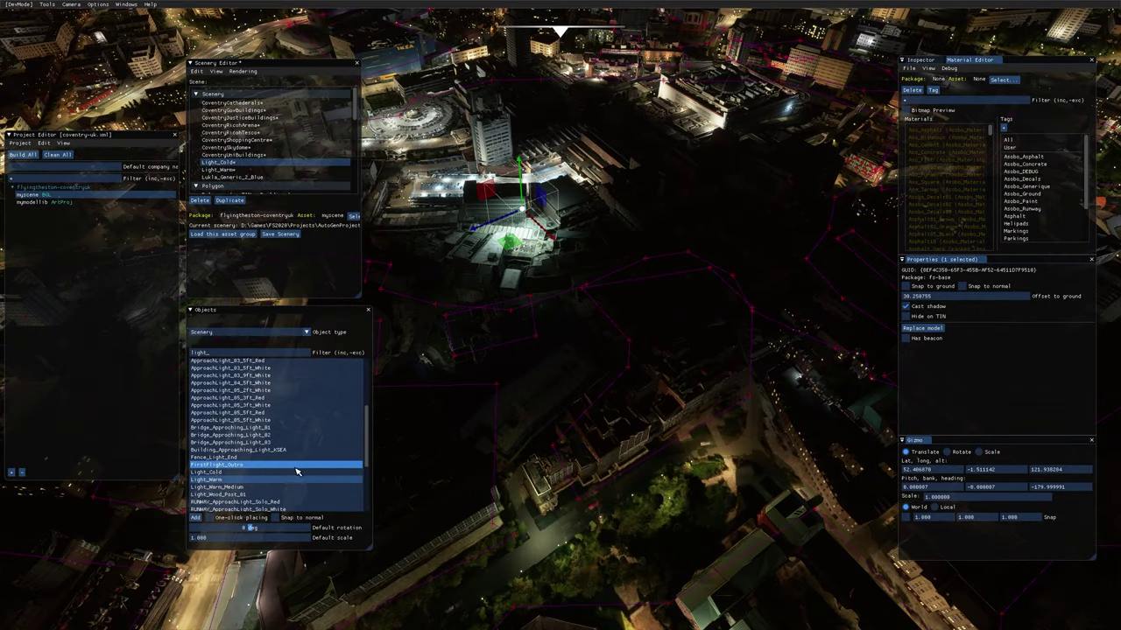
Raise a placed light higher above the buildings and review the illumination across the city centre
key(s)
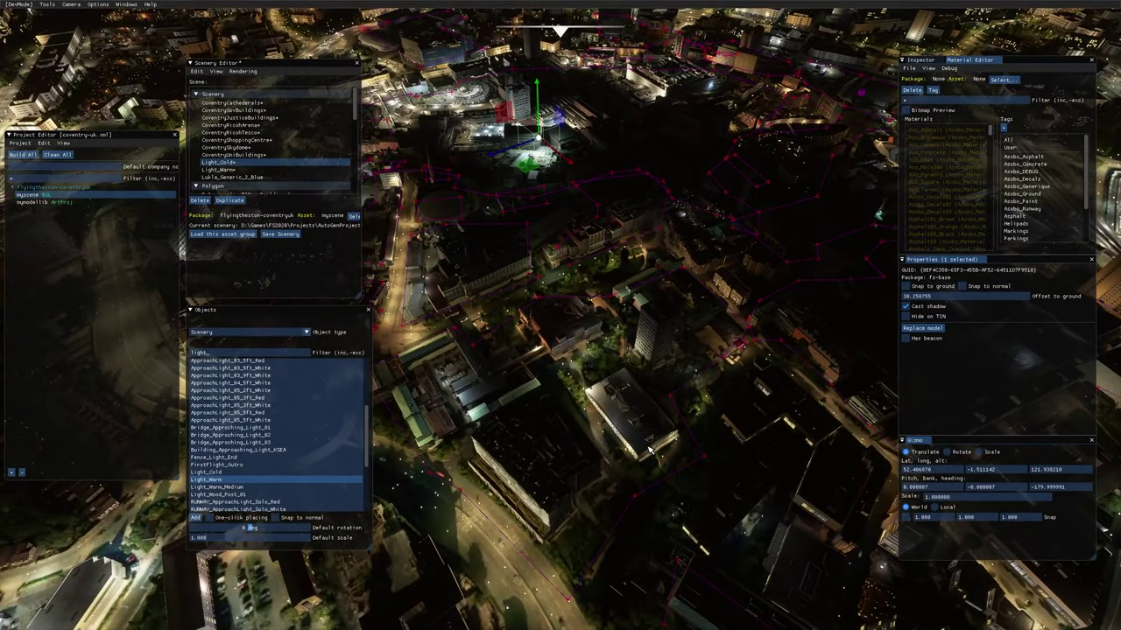
key(w)
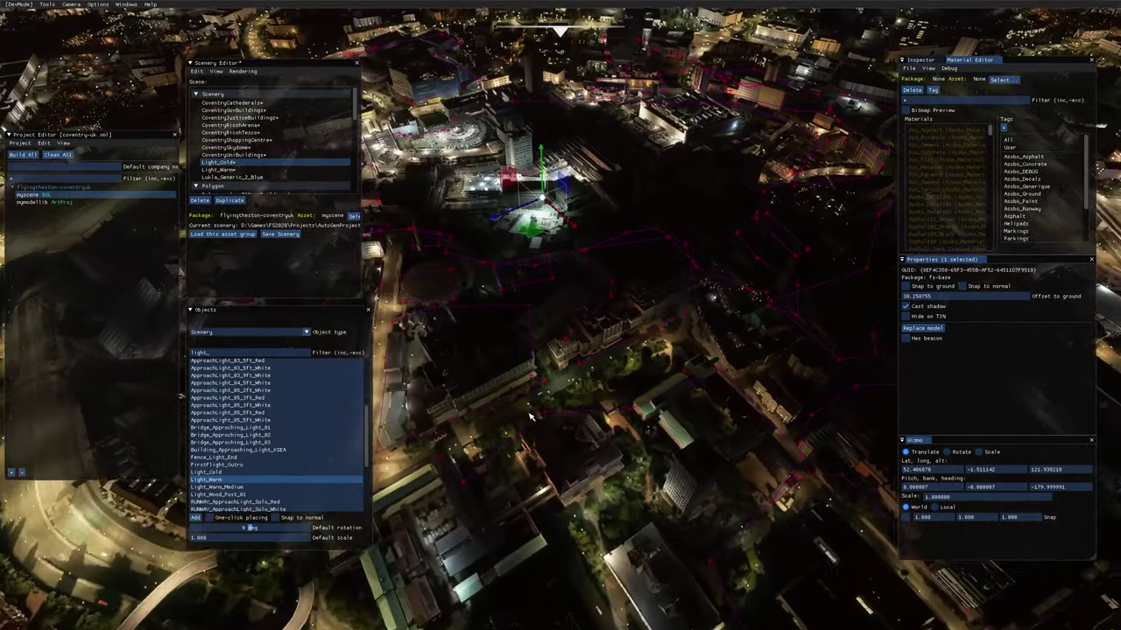
key(s)
key(w)
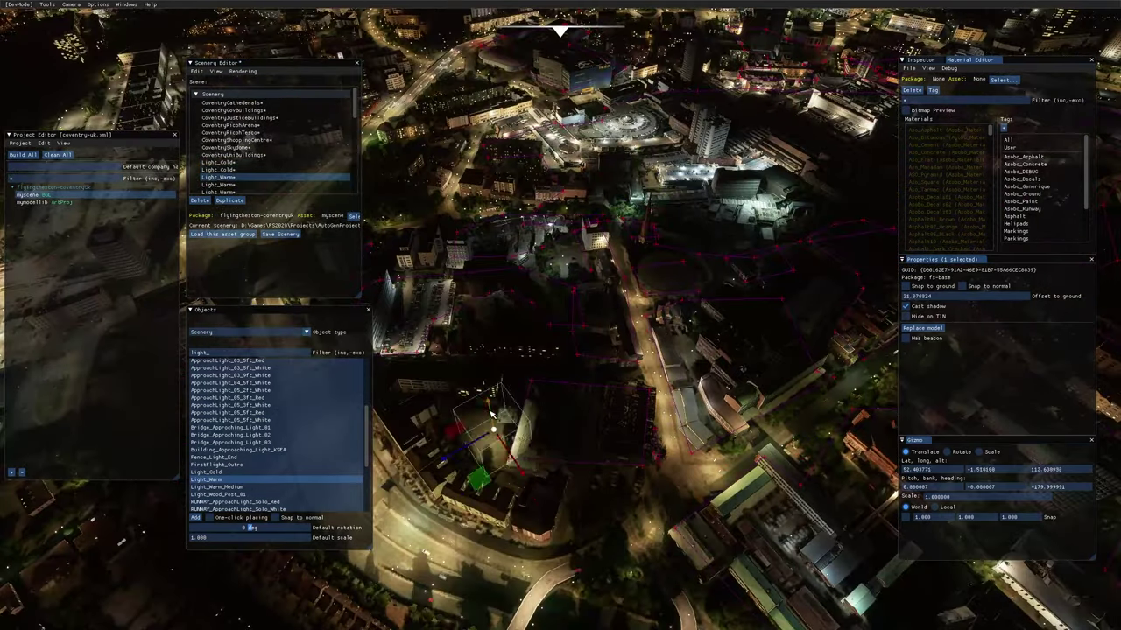
drag(649, 203, 650, 173)
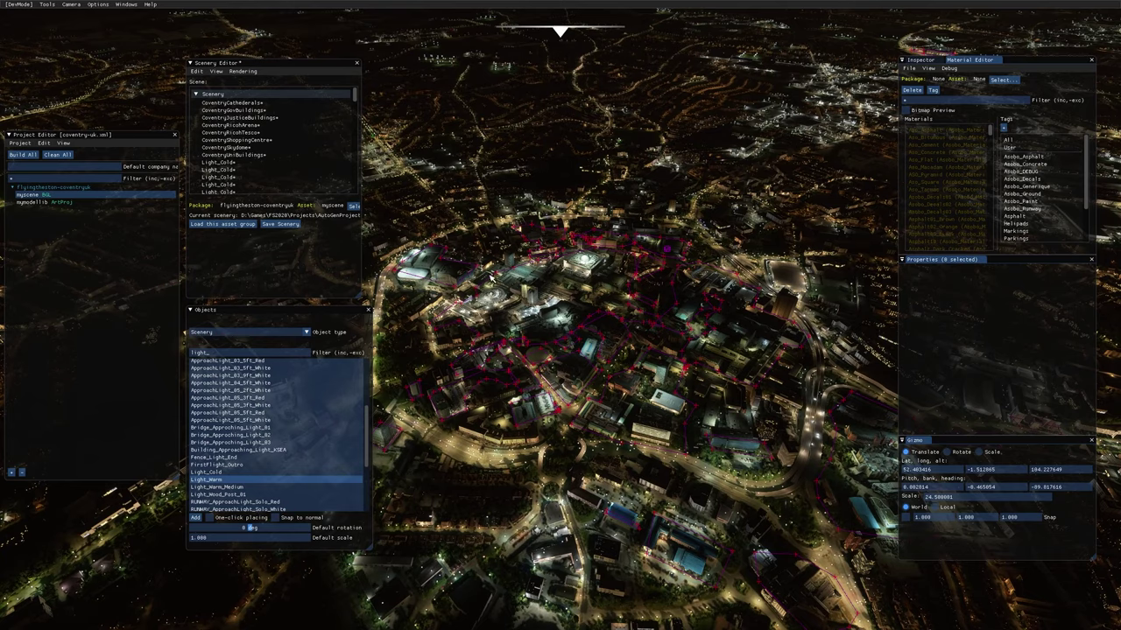
key(w)
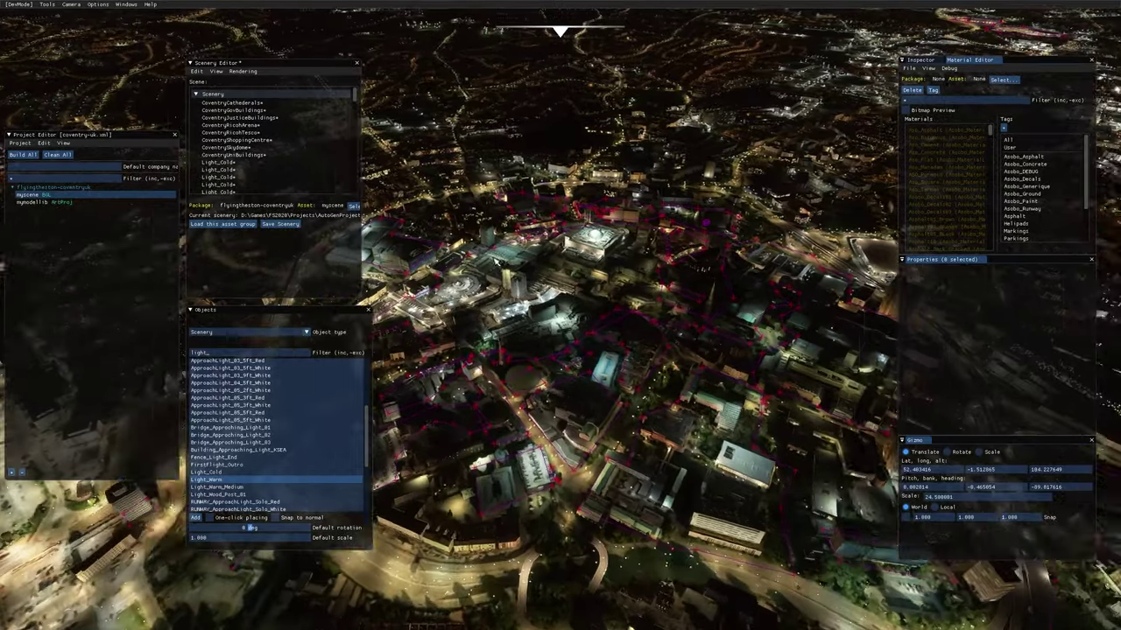
Examine the night lighting across the city centre and over the brightly lit shopping area from the air
key(a)
key(d)
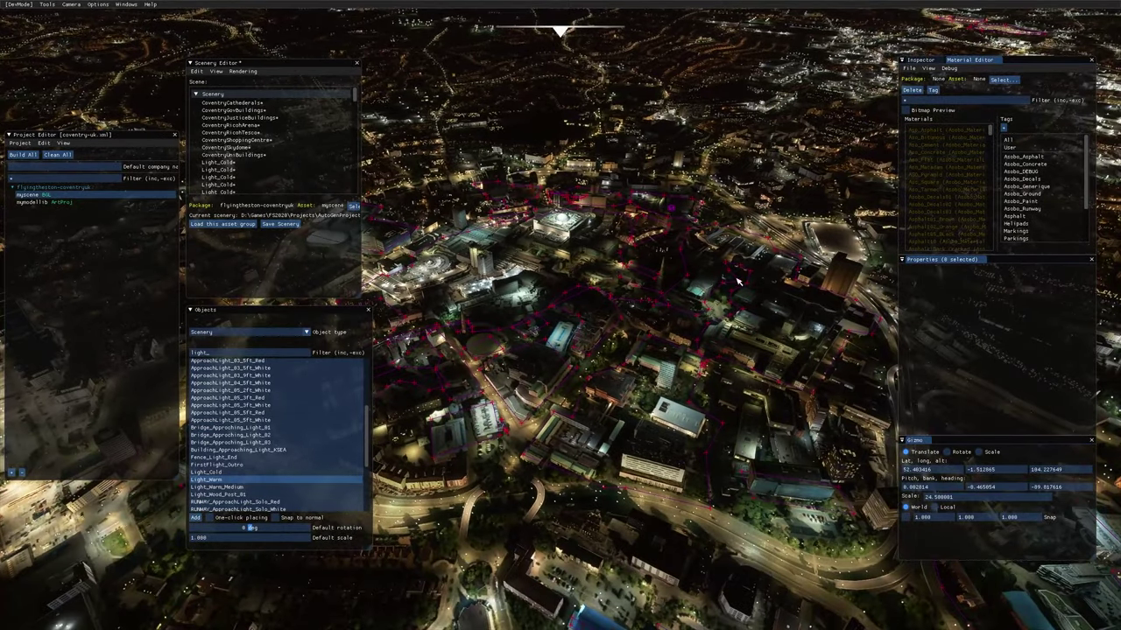
key(s)
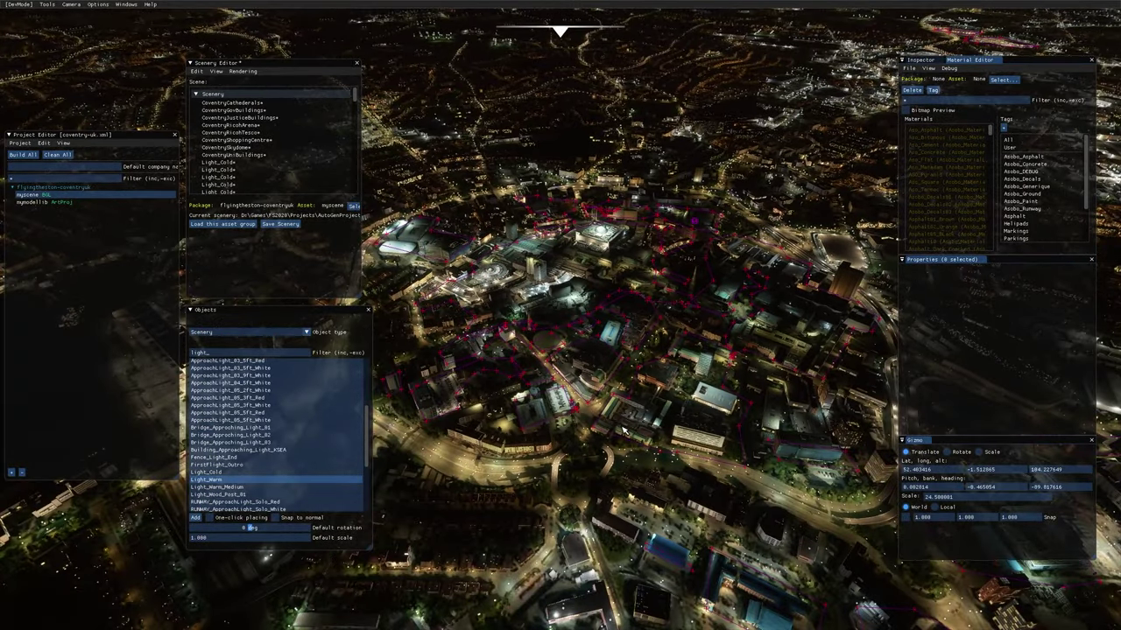
key(w)
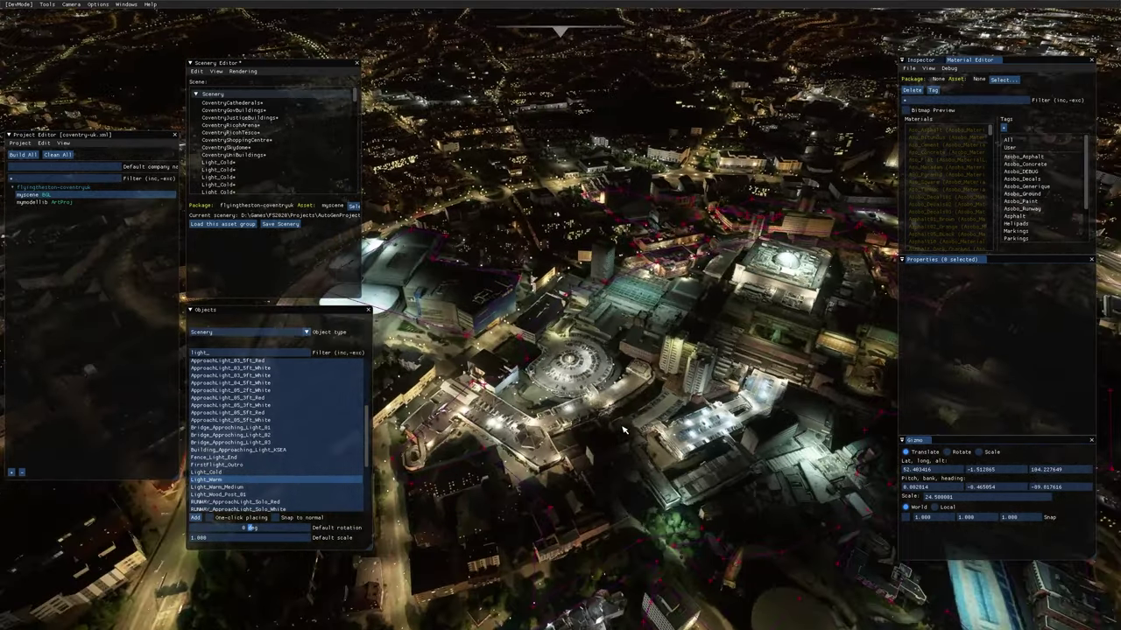
key(w)
key(w)
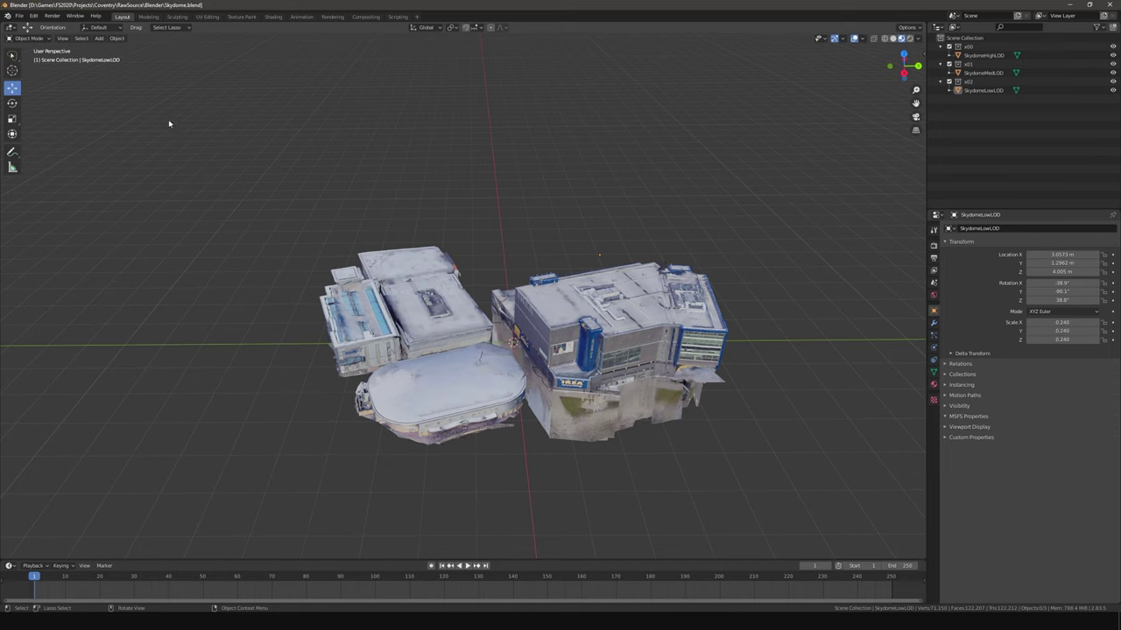
Switch to Blender with the Skydome model, add a point light and place it off the front corner of the round-roofed building
click(99, 40)
mouse_move(128, 159)
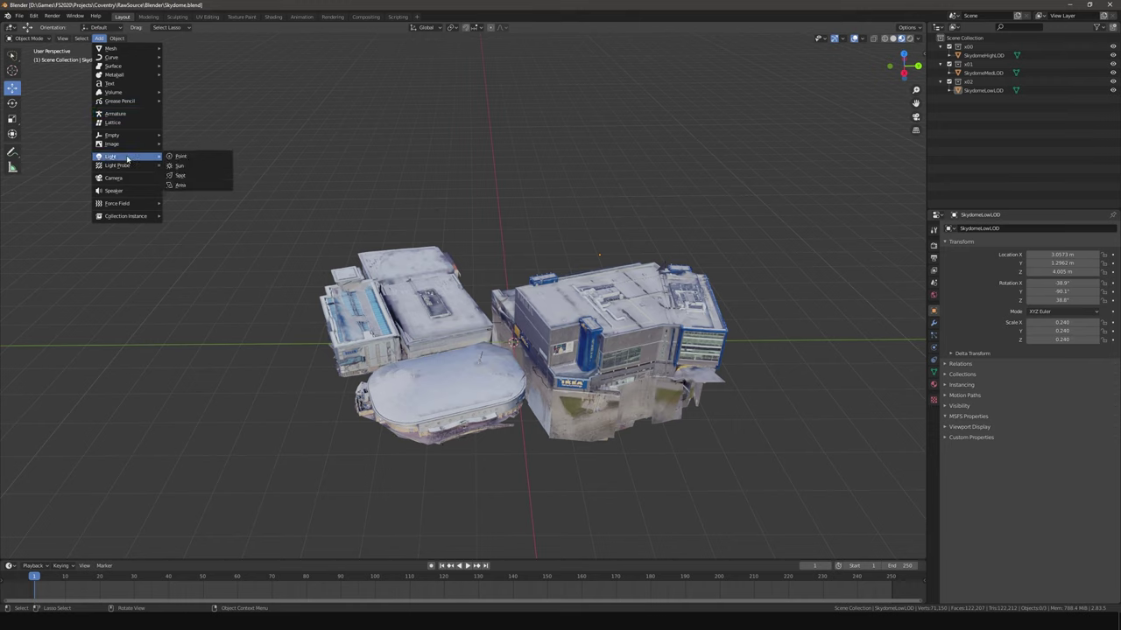
click(190, 158)
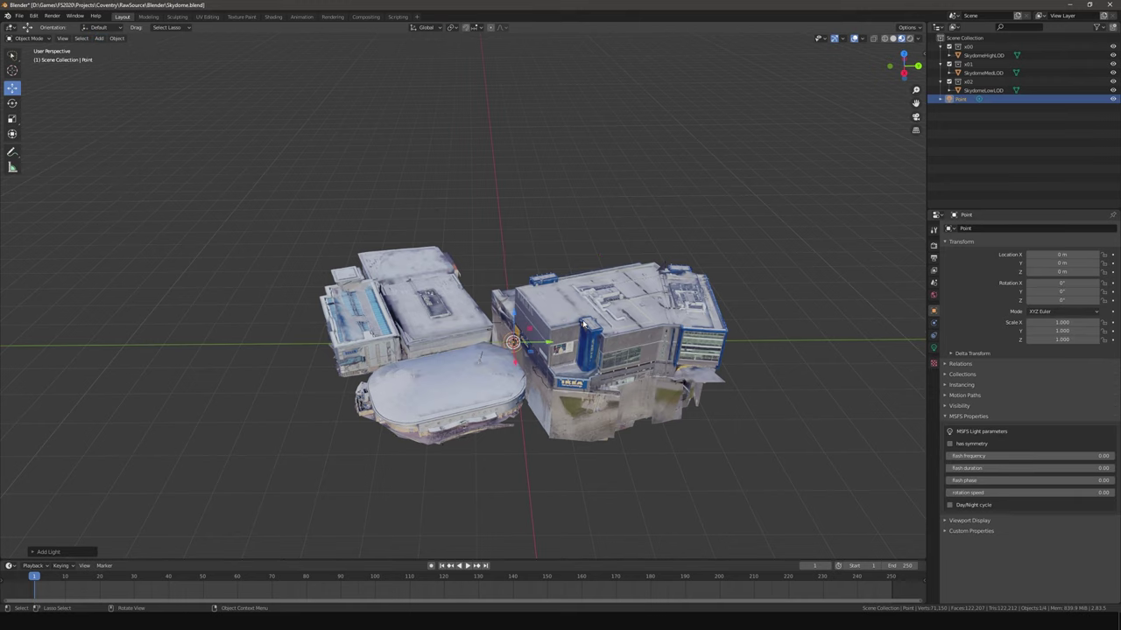
key(g)
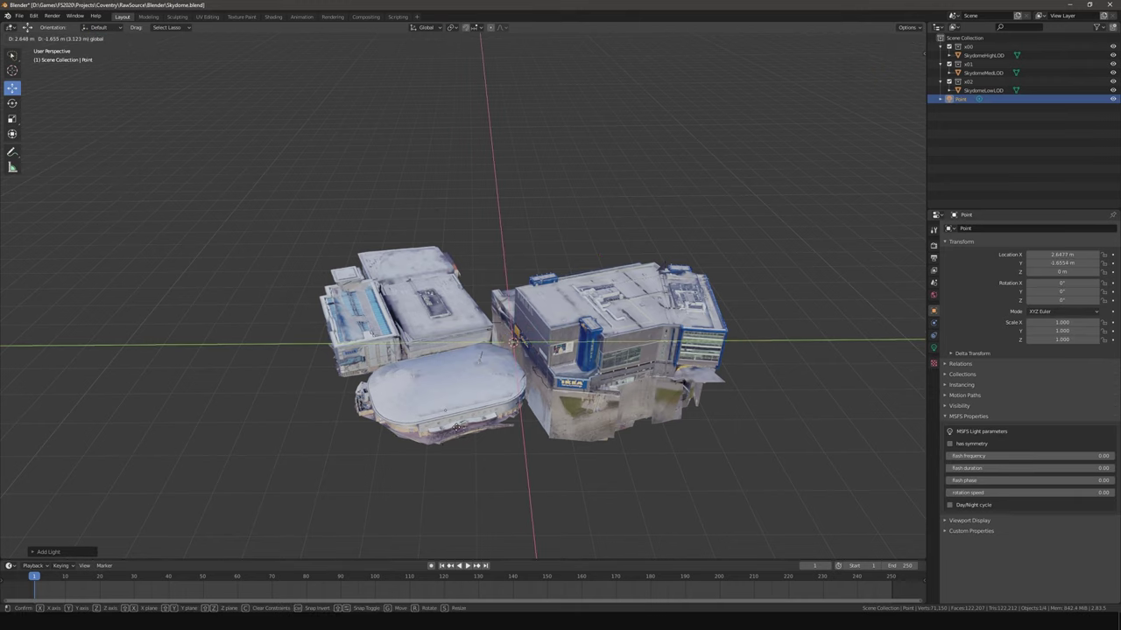
click(410, 458)
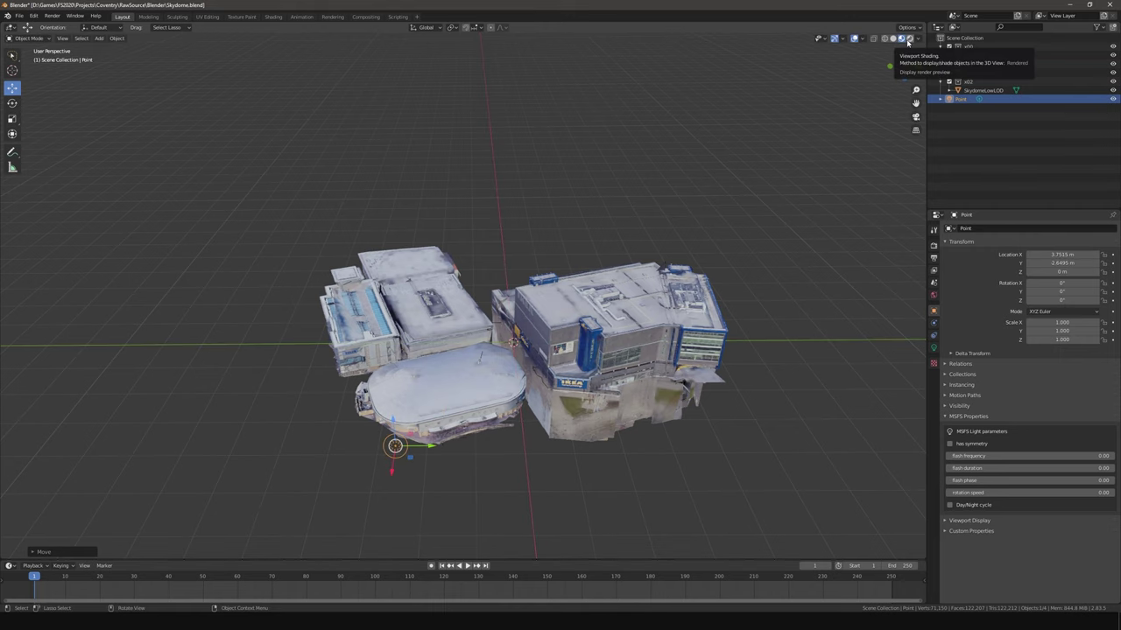
Preview the model in rendered shading and enable has symmetry and Day/Night cycle for the point light
click(909, 39)
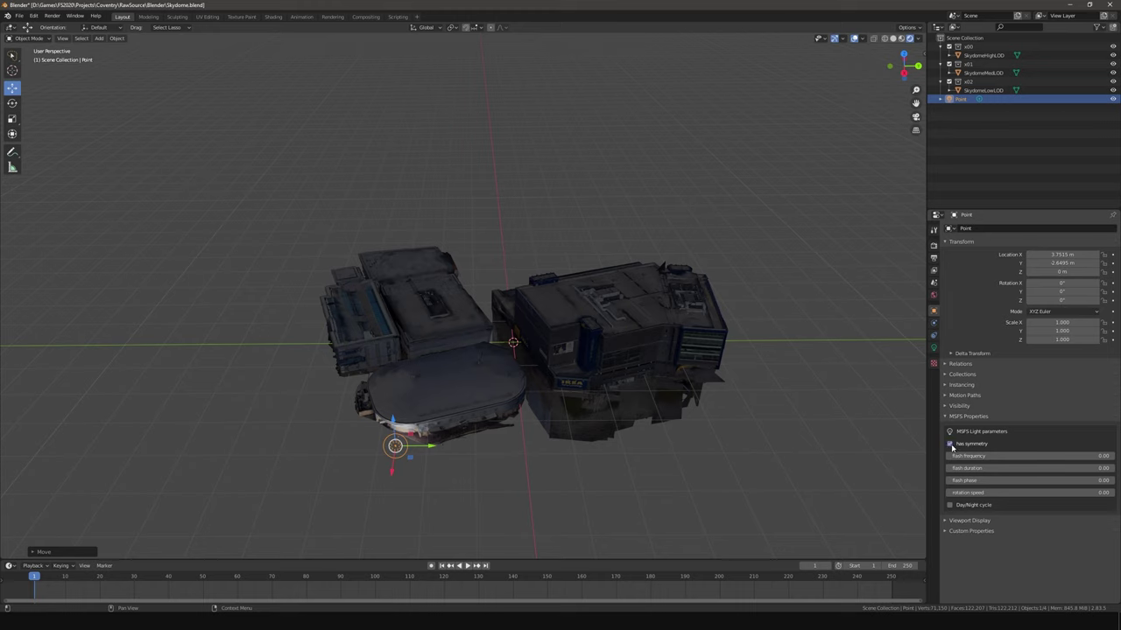
click(968, 511)
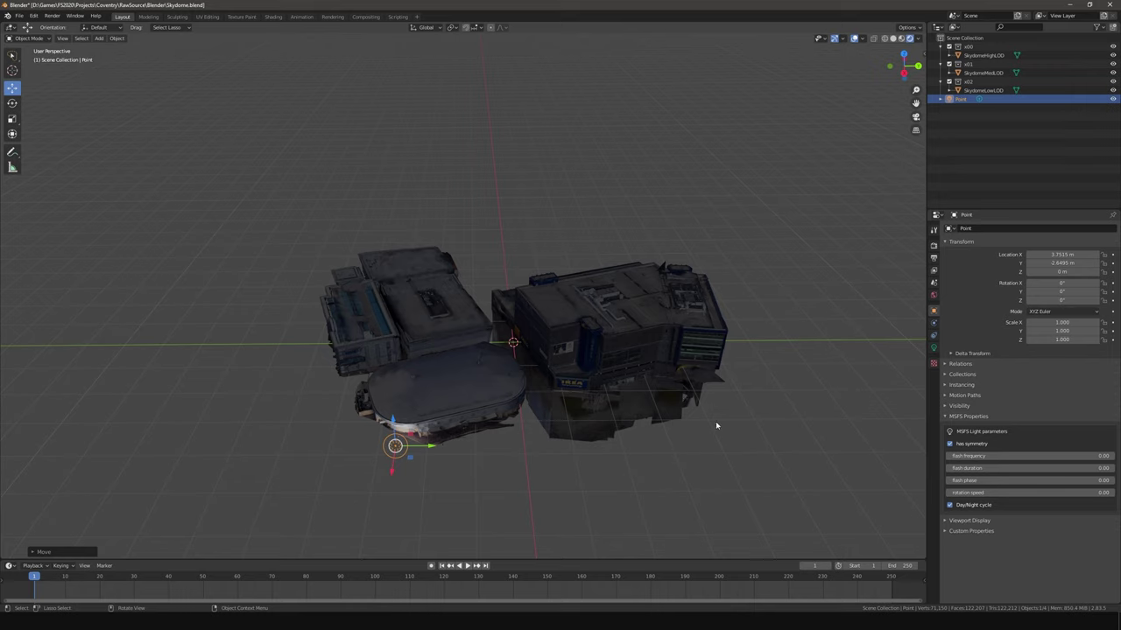
Set the point light's color to pink and its power to 50 W
click(933, 348)
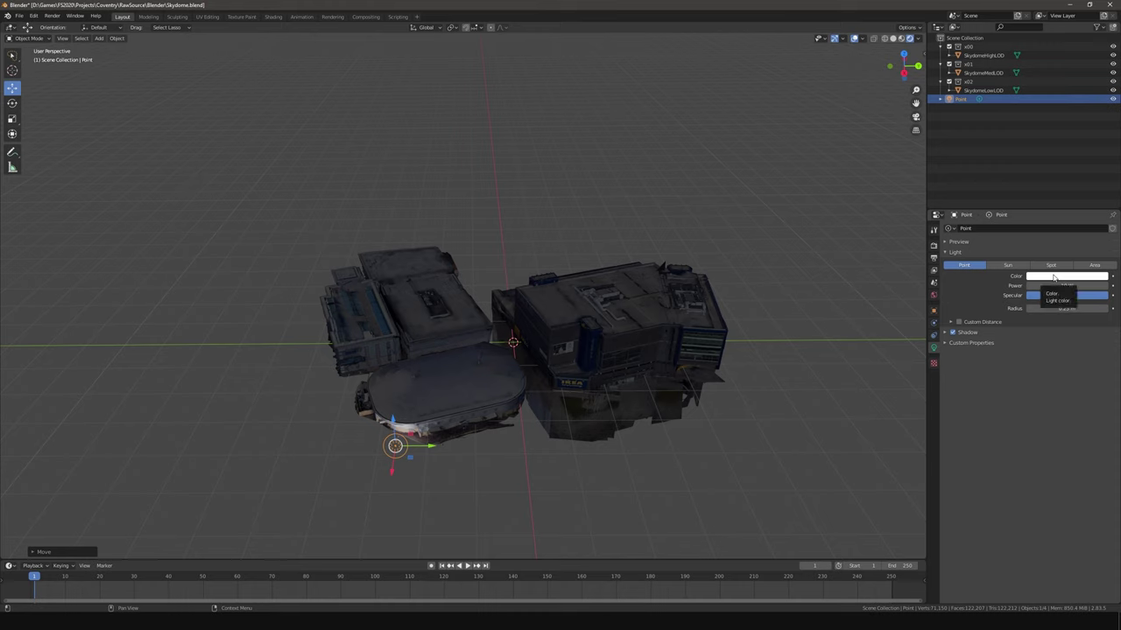
click(1054, 278)
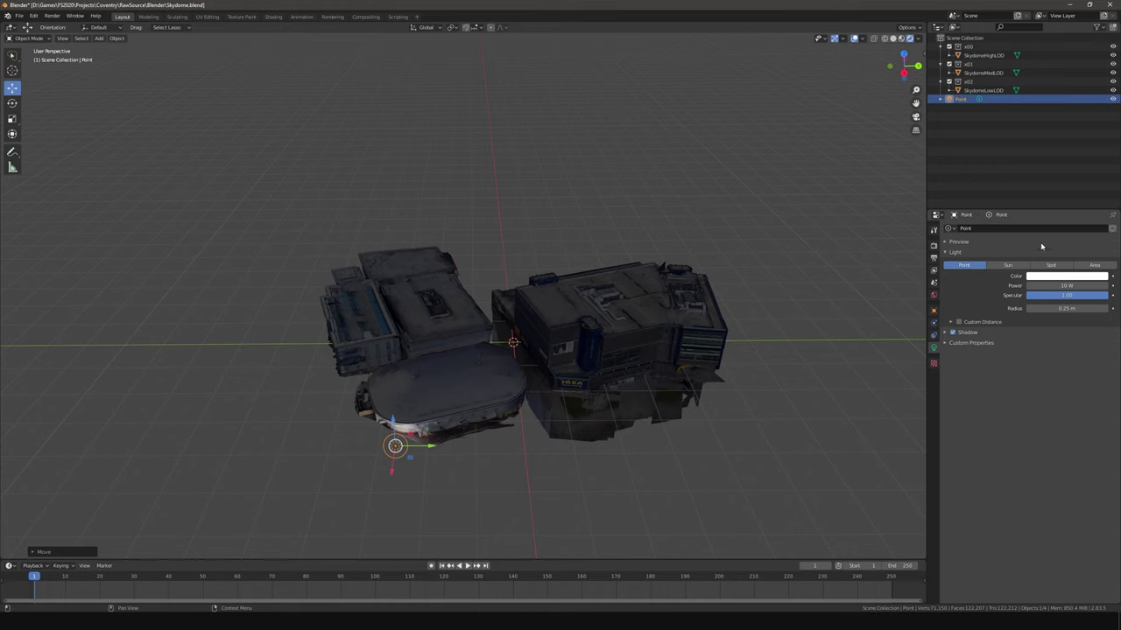
click(1057, 275)
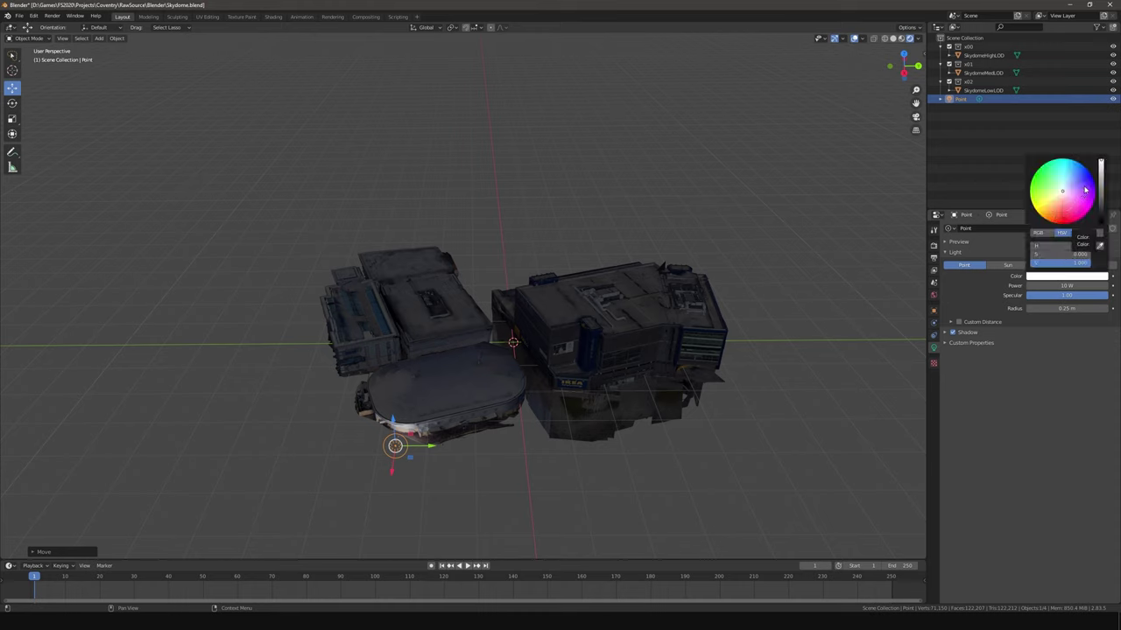
click(1076, 217)
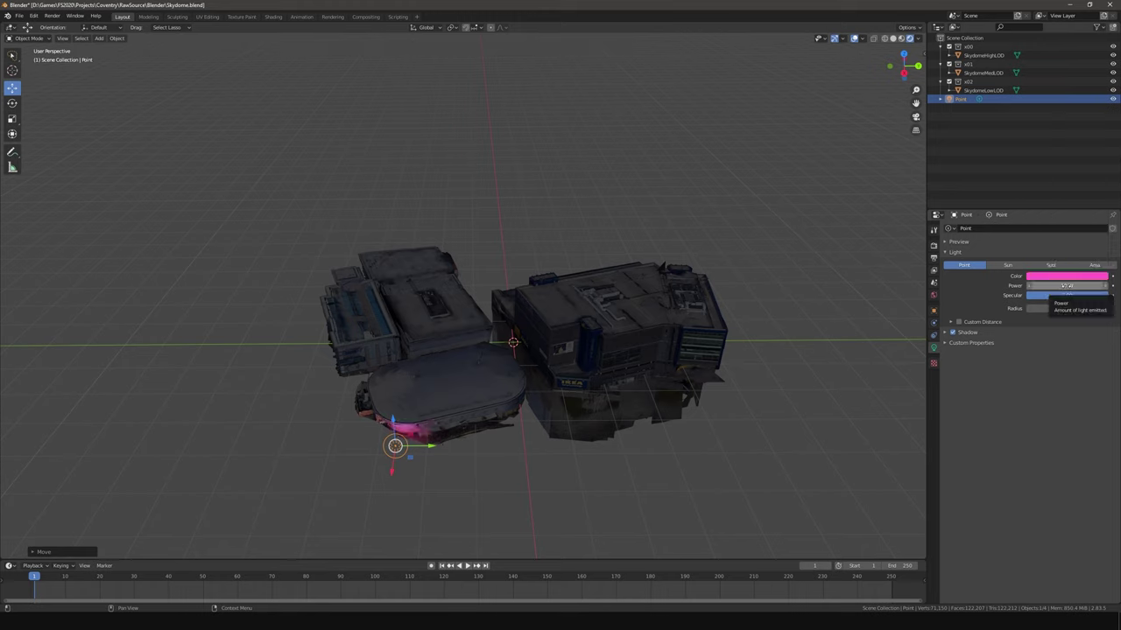
click(1040, 286)
text(50)
key(Return)
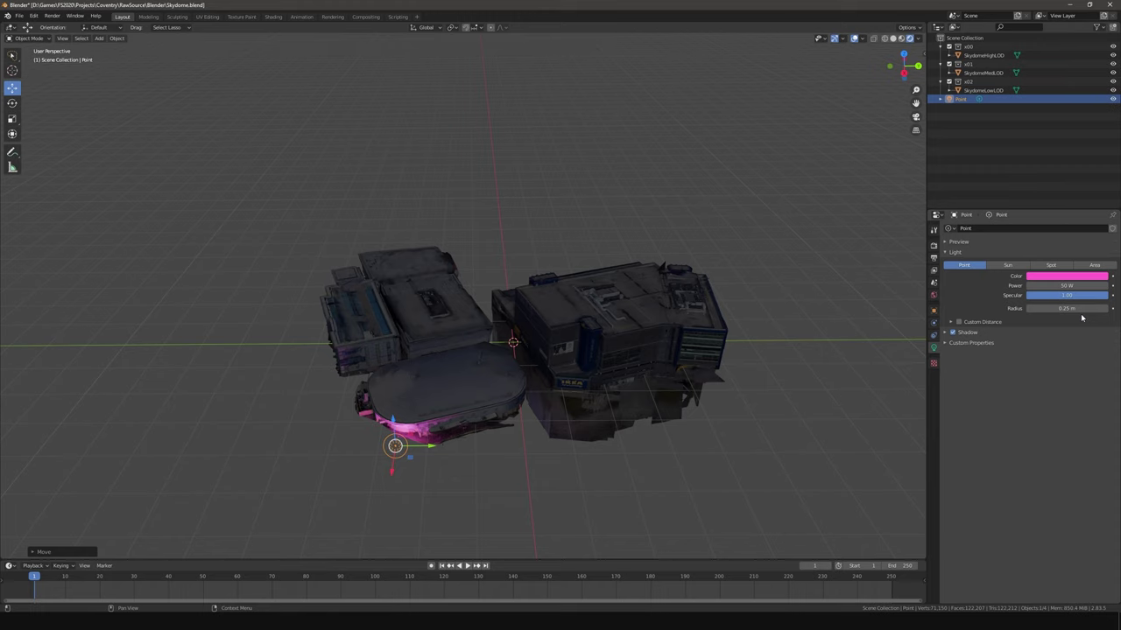
Reposition the pink light horizontally so it shines on the front corner of the round-roofed building
key(g)
key(shift+z)
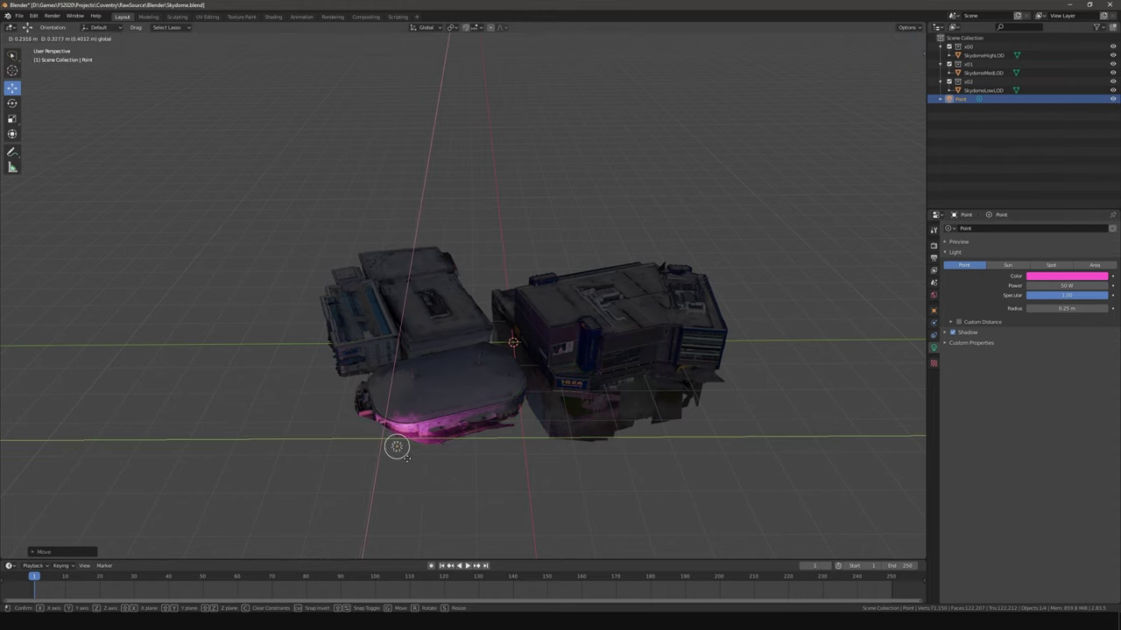
click(405, 458)
drag(386, 419, 386, 418)
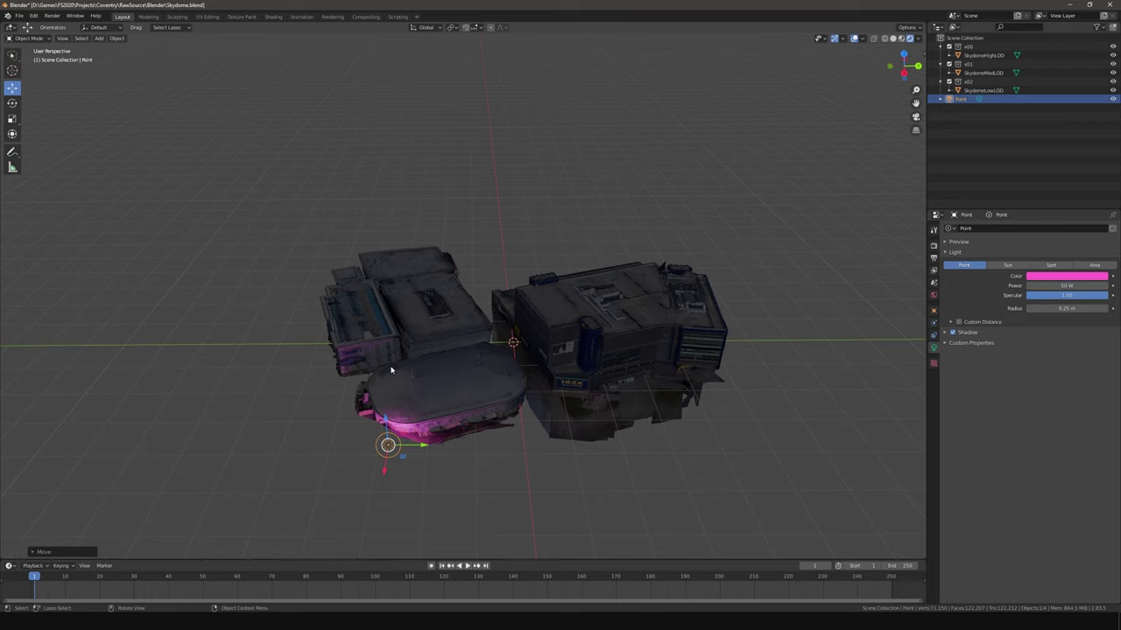
Add a second point light and place it in front of the low IKEA sign at the building's corner
click(99, 38)
mouse_move(111, 156)
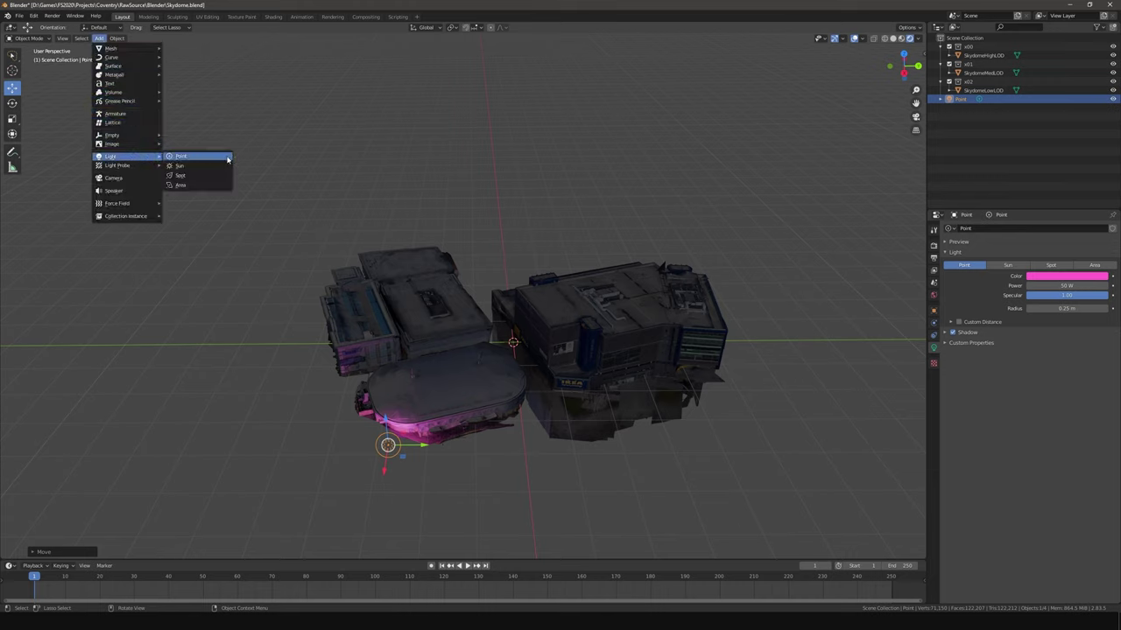
click(216, 159)
key(g)
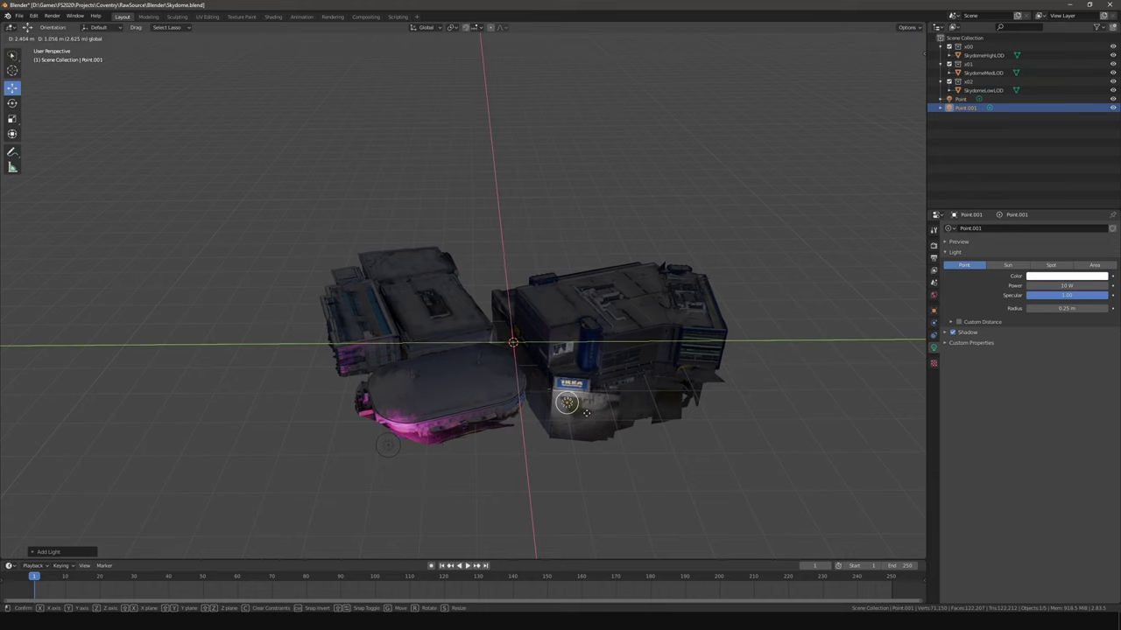
click(590, 416)
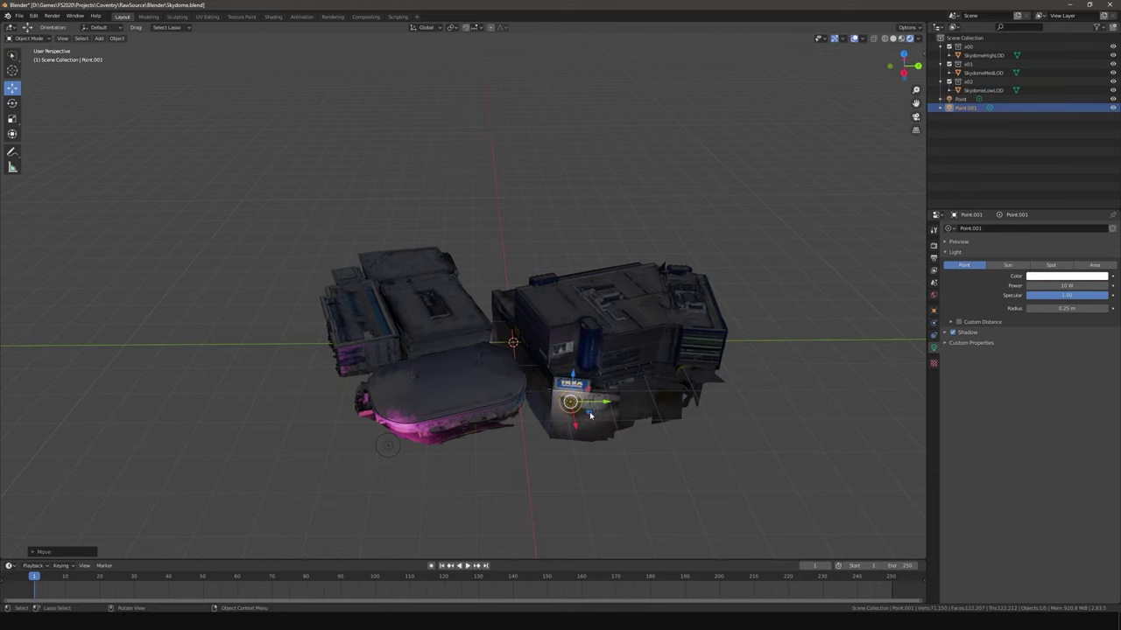
Enable has symmetry and Day/Night cycle for the second light and set its color to yellow
click(933, 311)
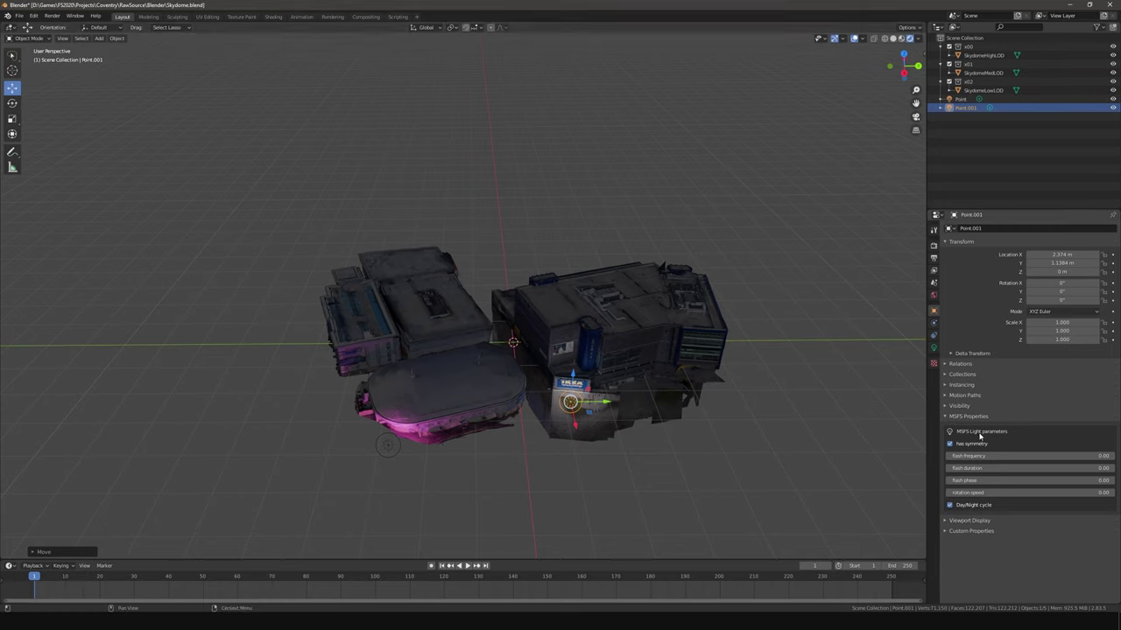
click(934, 349)
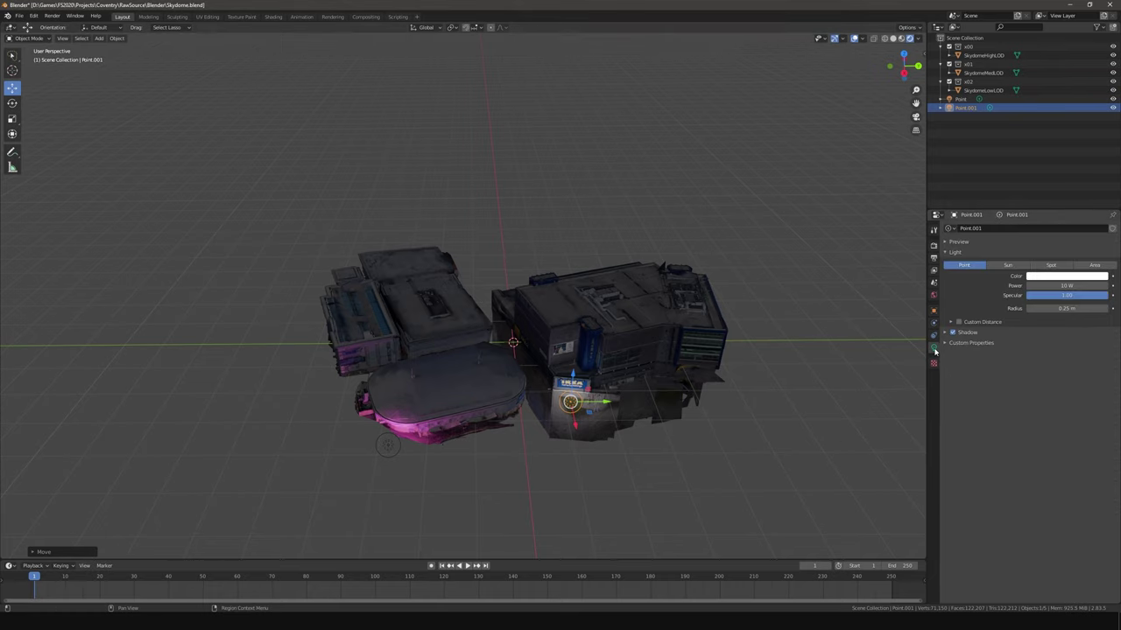
click(1052, 277)
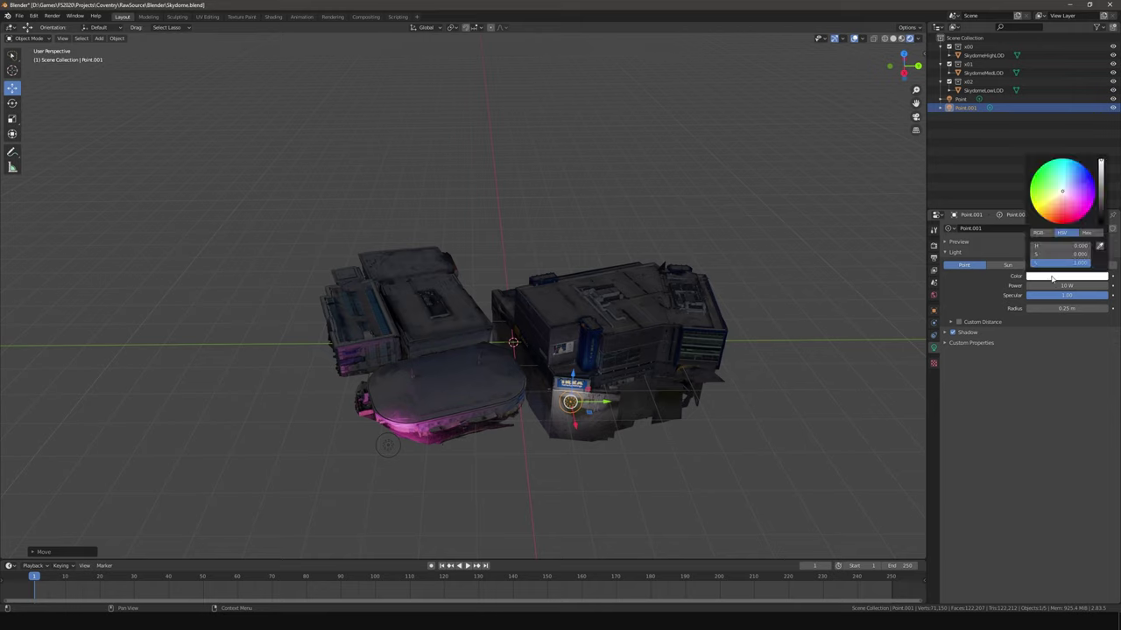
click(1041, 217)
Fine-tune the yellow light's position and height close to the low IKEA sign
drag(575, 425, 574, 418)
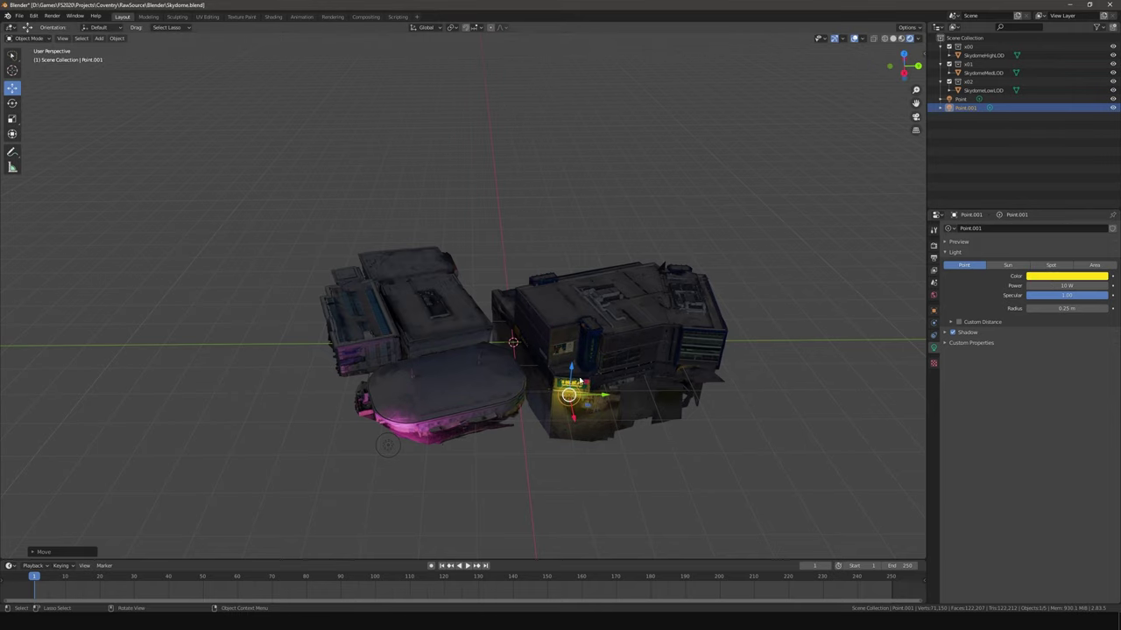
click(571, 408)
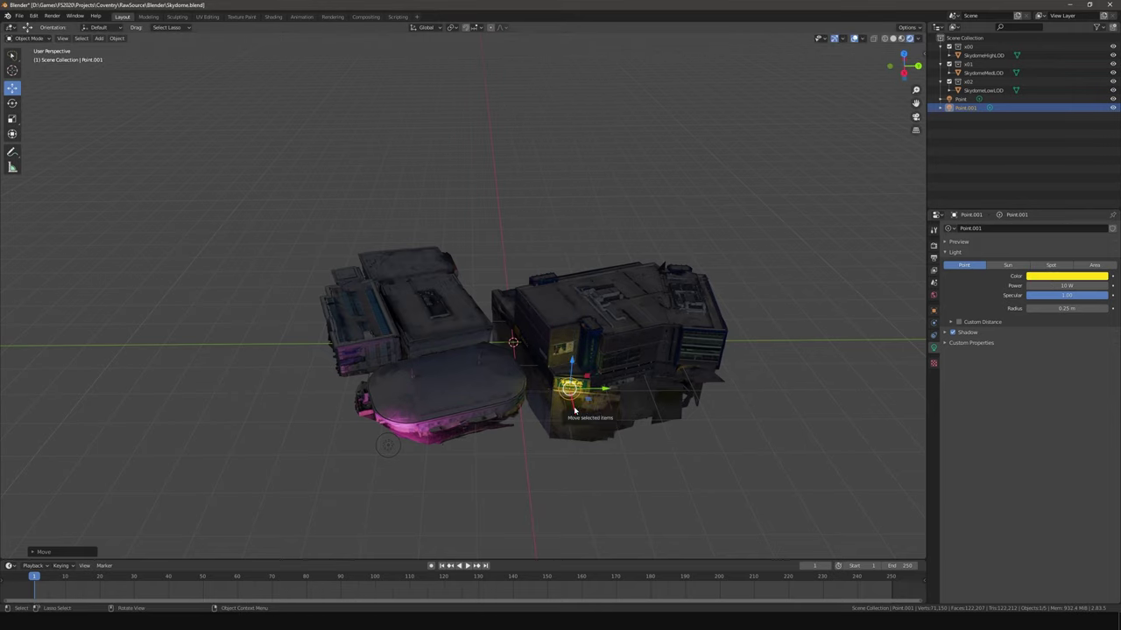
drag(574, 408, 574, 409)
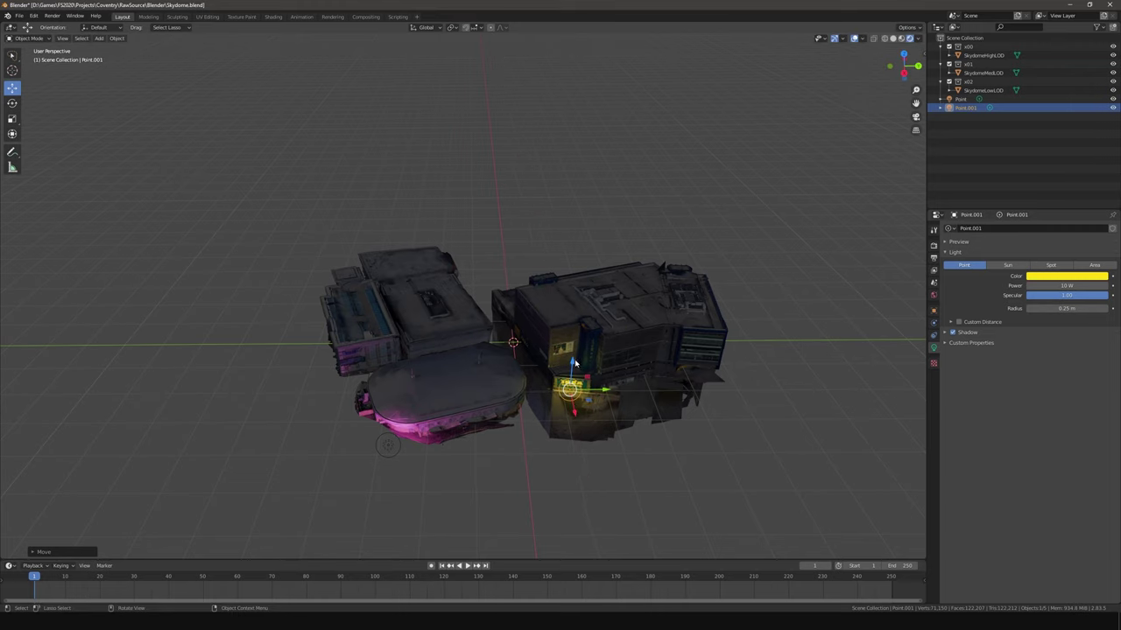
drag(574, 359, 574, 370)
Duplicate the yellow light and place the copy beside the large IKEA sign on the blue end wall, raised to the sign's level
key(shift+grave)
key(w)
key(s)
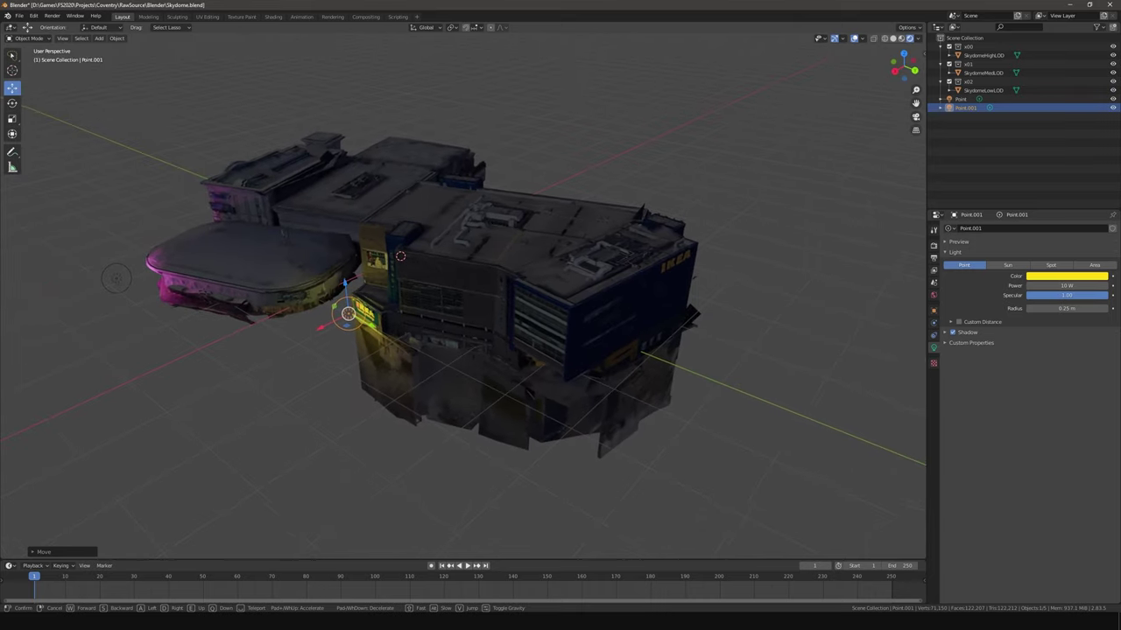
click(653, 233)
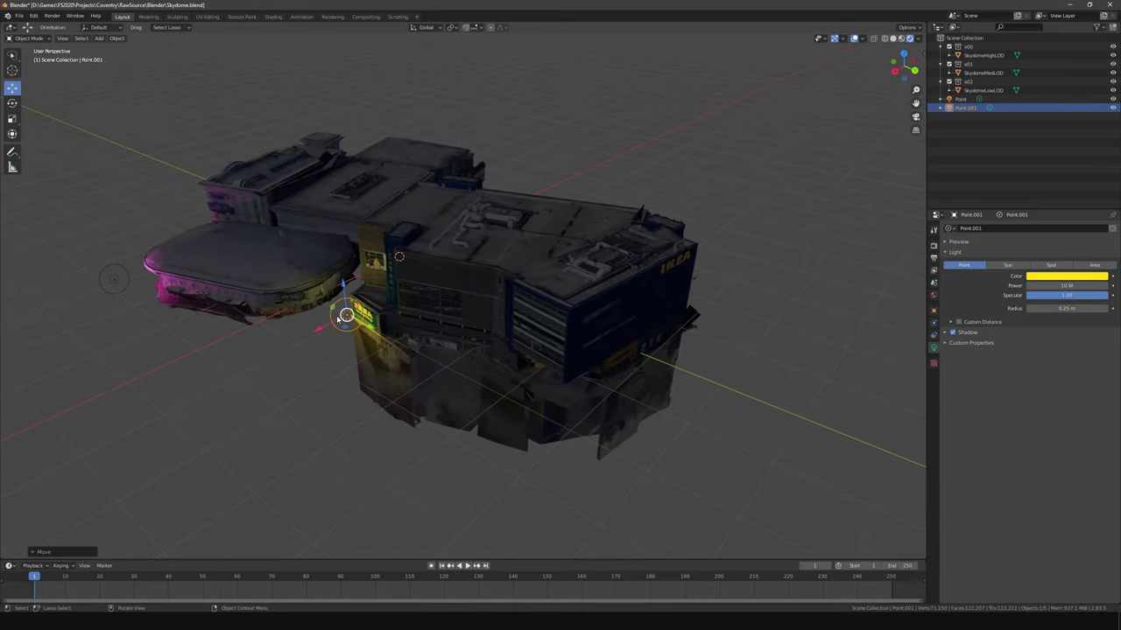
key(shift+d)
right_click(300, 348)
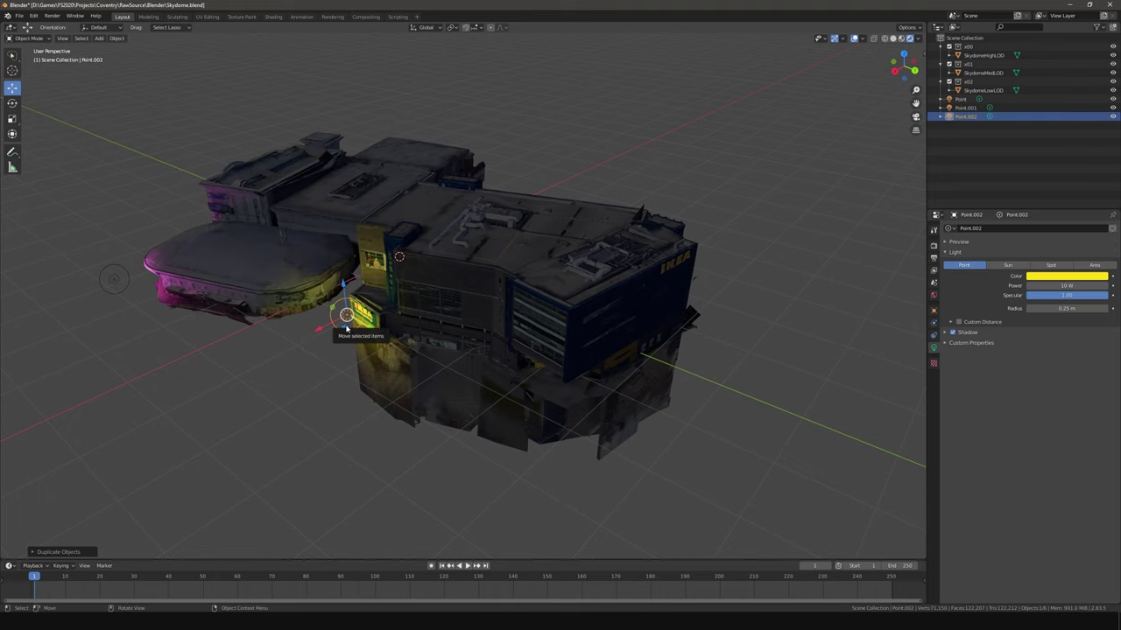
key(g)
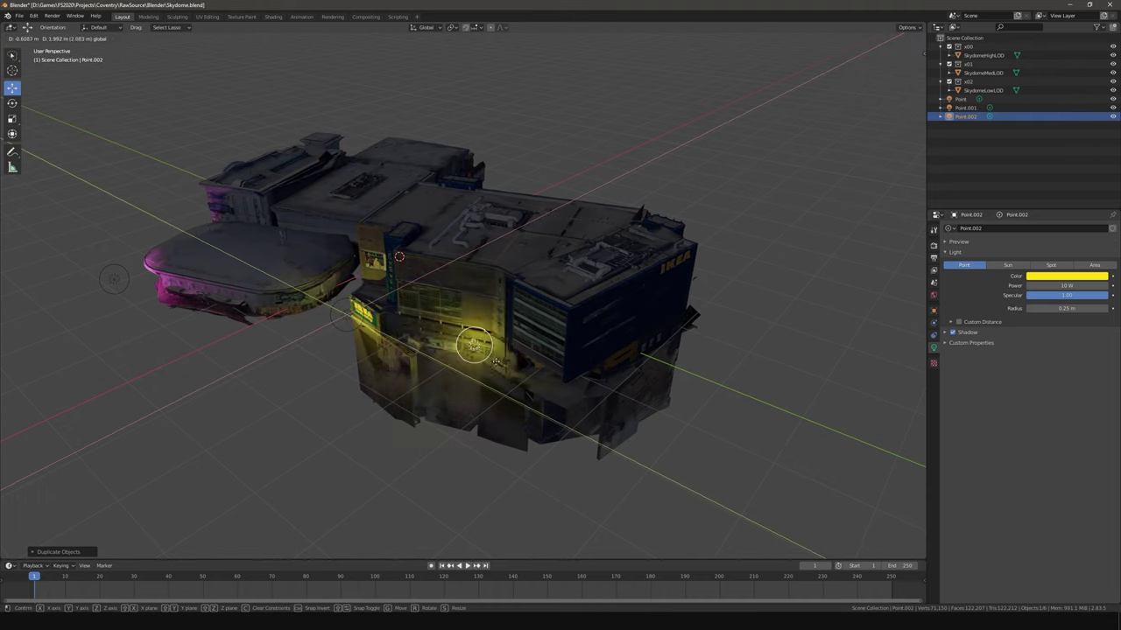
key(z)
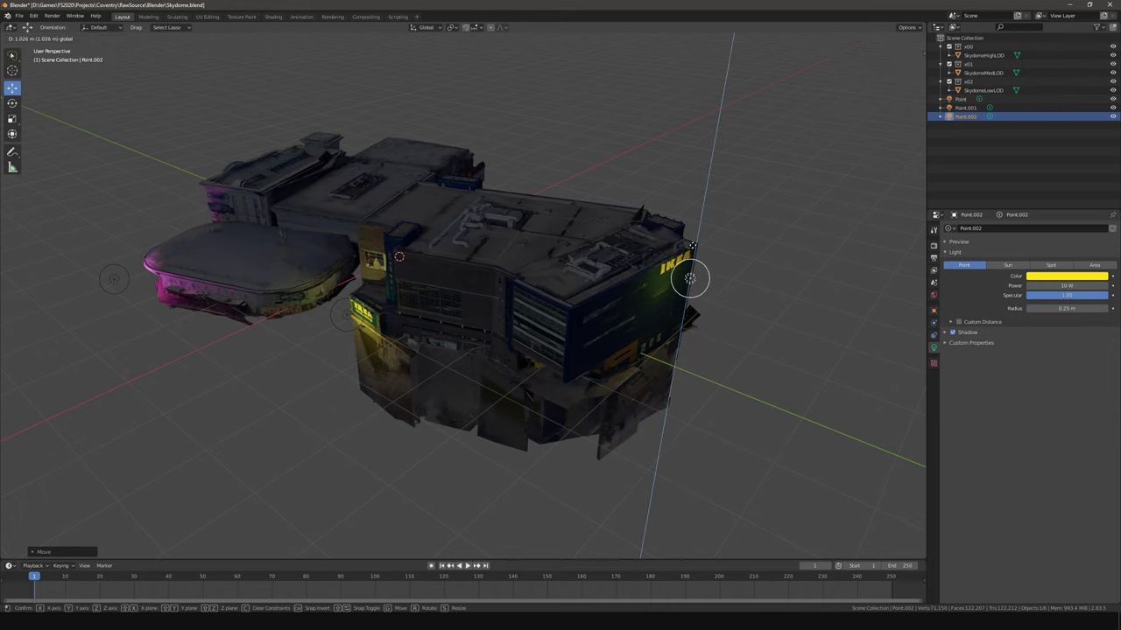
click(690, 245)
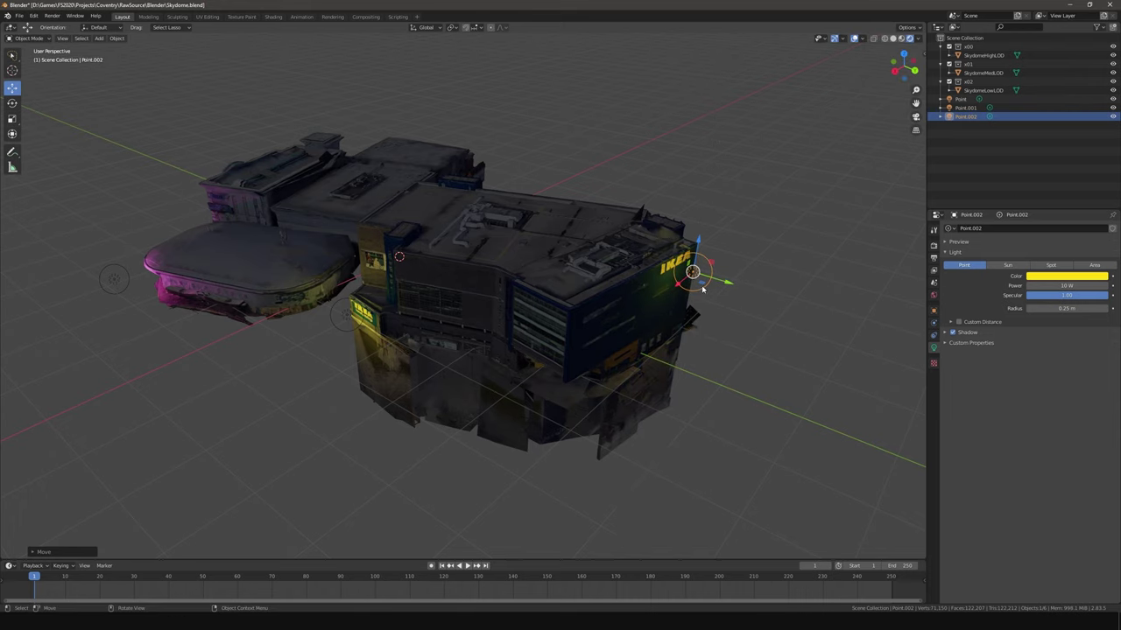
Duplicate the yellow light and place the copy beside the small sign around the corner from the large IKEA sign
key(shift+grave)
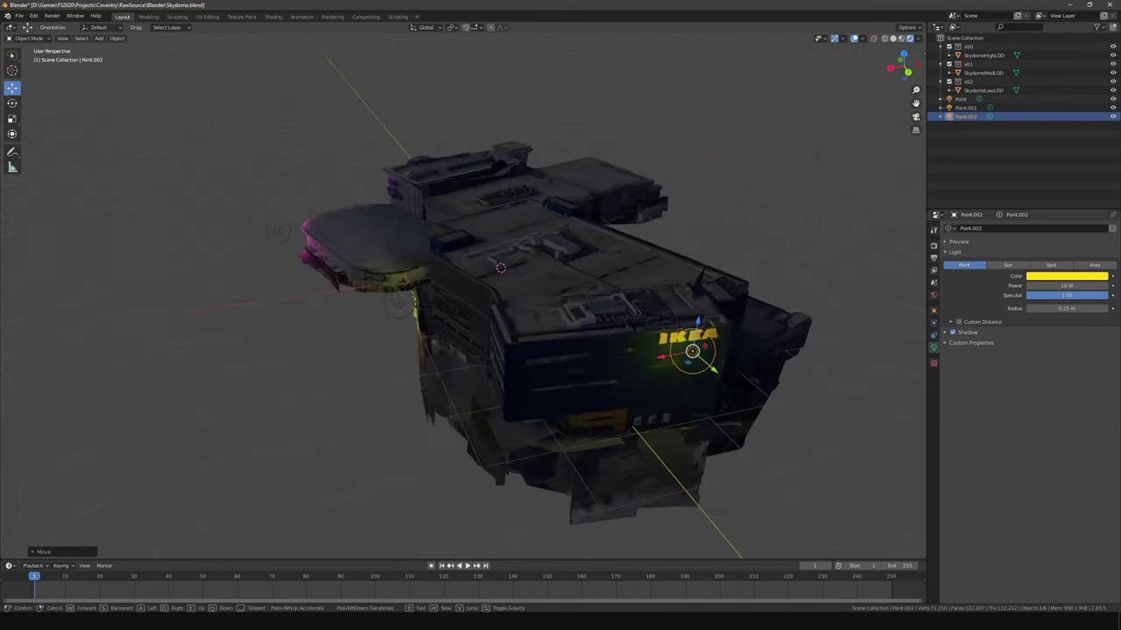
key(d)
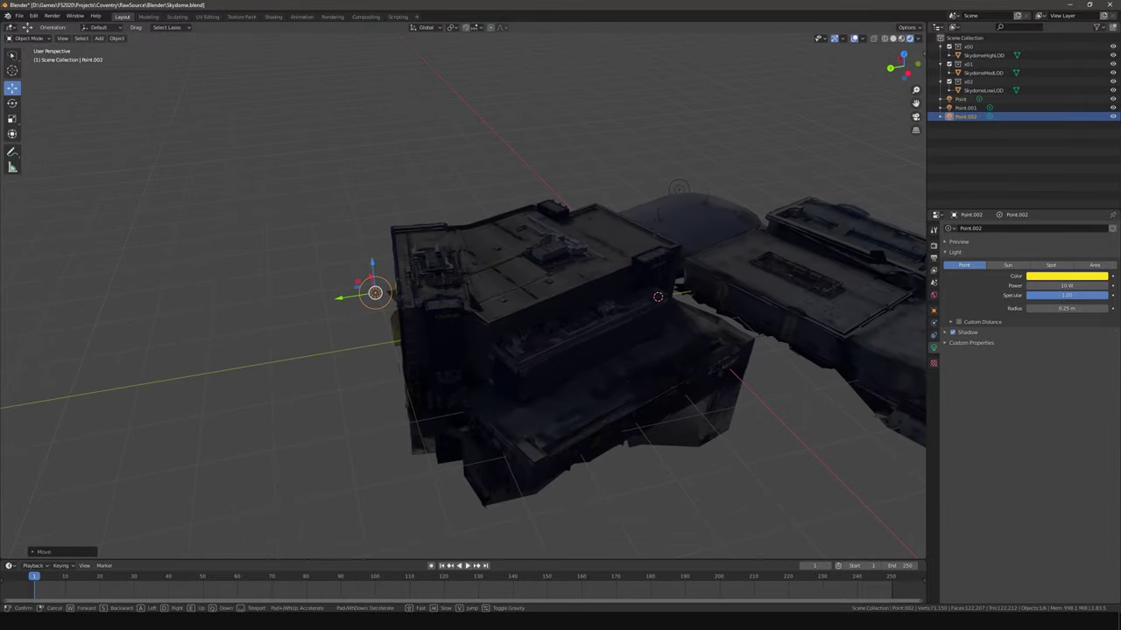
click(483, 295)
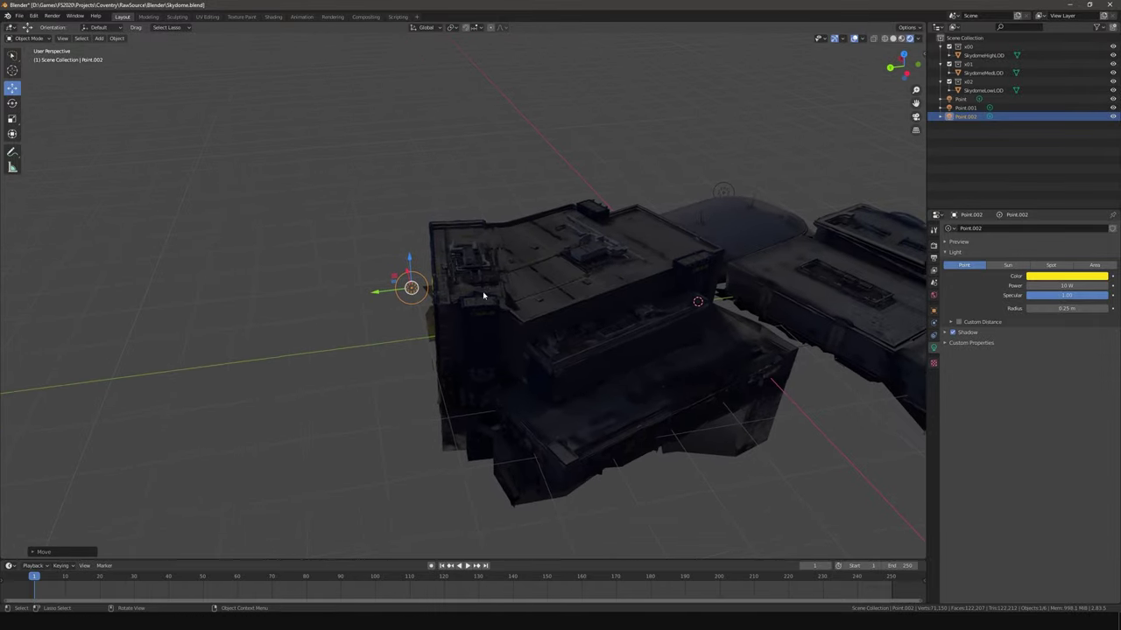
key(shift+d)
right_click(389, 282)
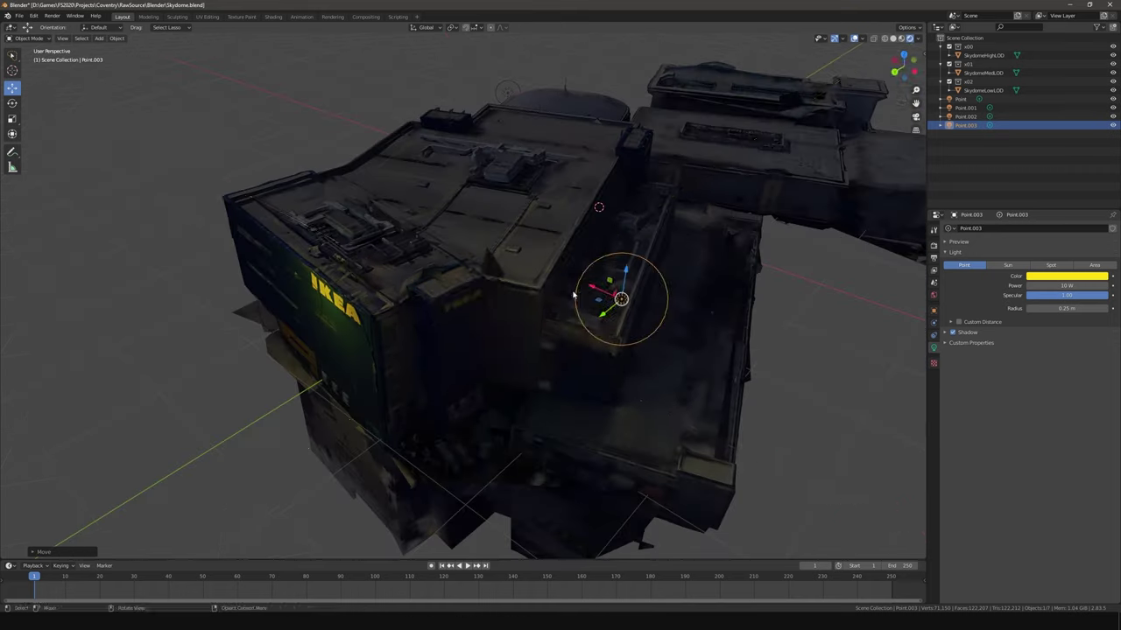
key(g)
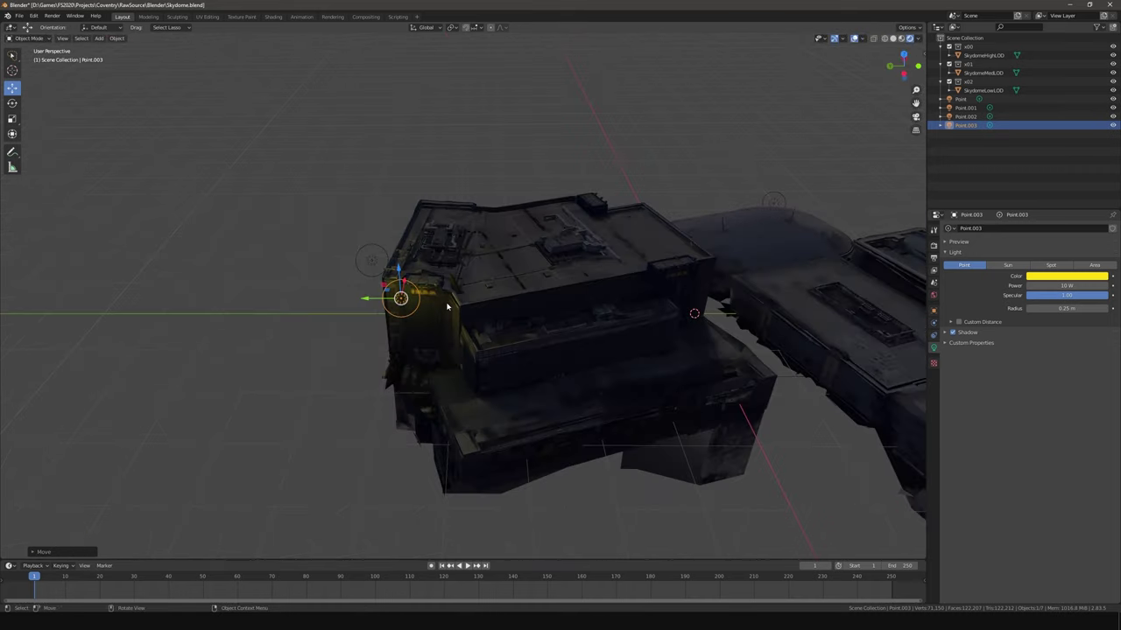
Duplicate the newly placed yellow light in place and open the copy's color for editing
key(shift+d)
right_click(383, 299)
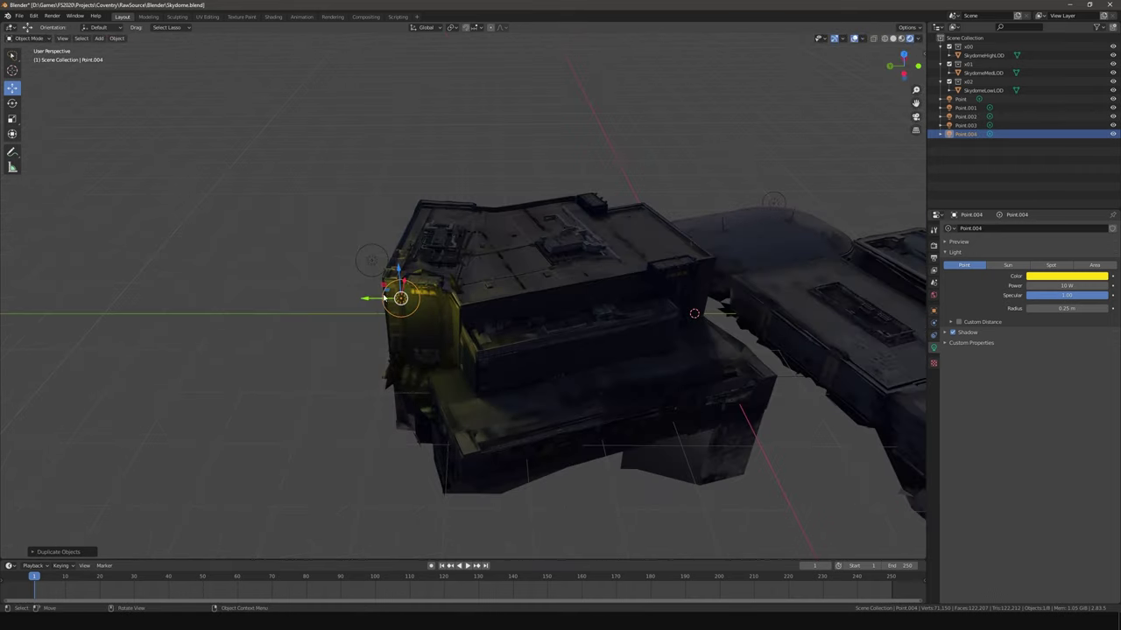
click(1045, 276)
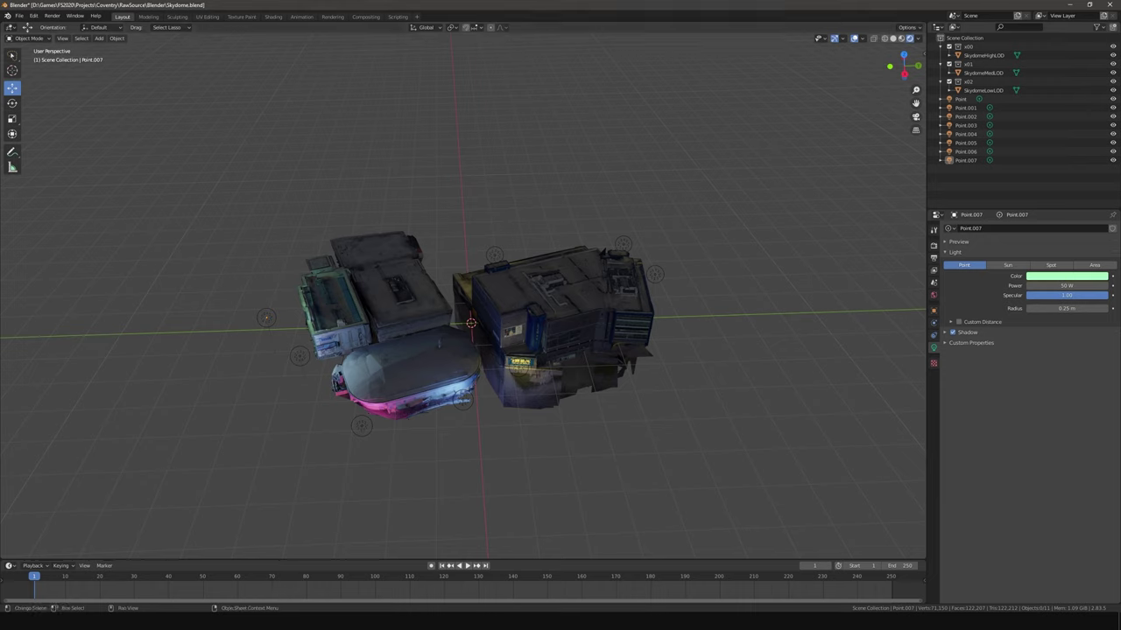
Switch to File Explorer and view the texture folder inside the Coventry UK project's PackageSources\modelLib folder
click(81, 623)
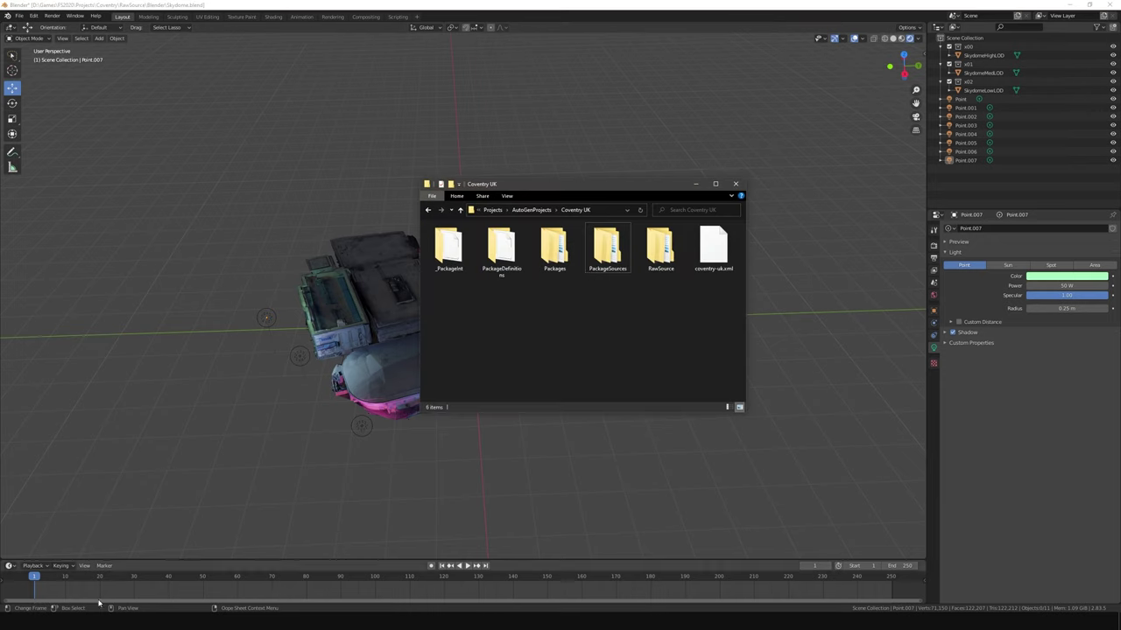
click(610, 254)
double_click(610, 254)
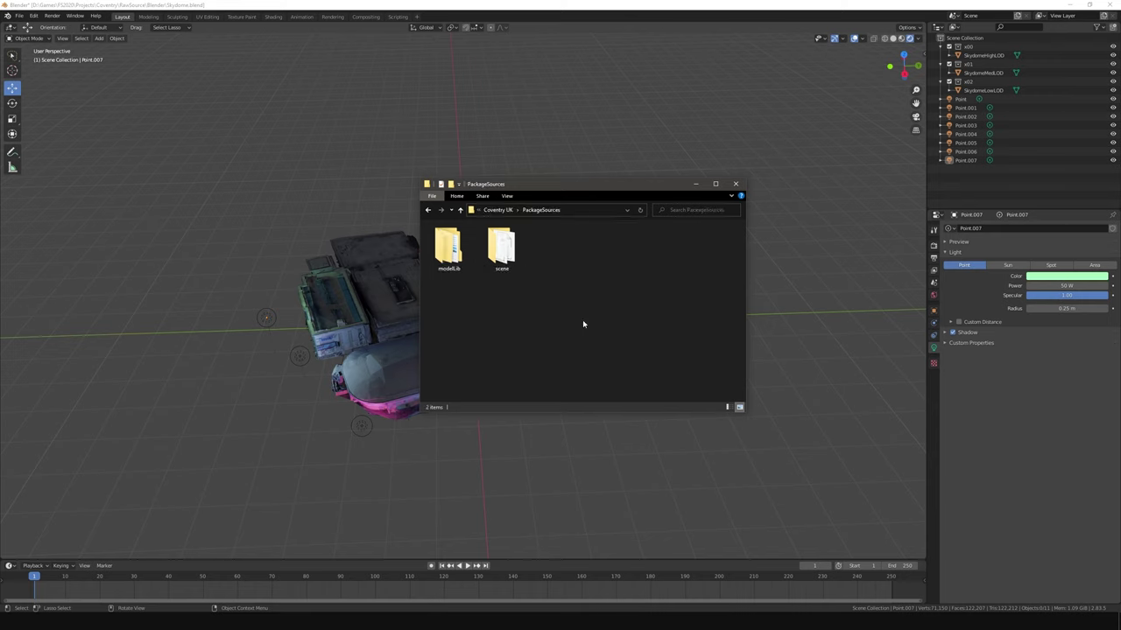
double_click(448, 244)
double_click(557, 302)
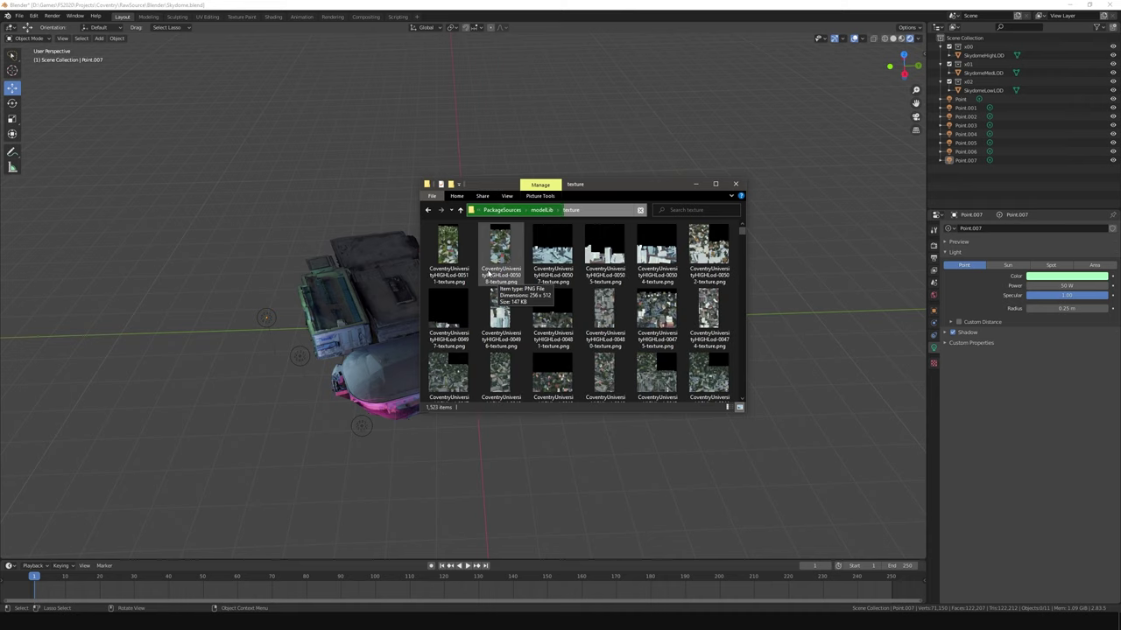
Create a folder named delete in modelLib and switch back to Blender
click(549, 211)
key(ctrl+shift+n)
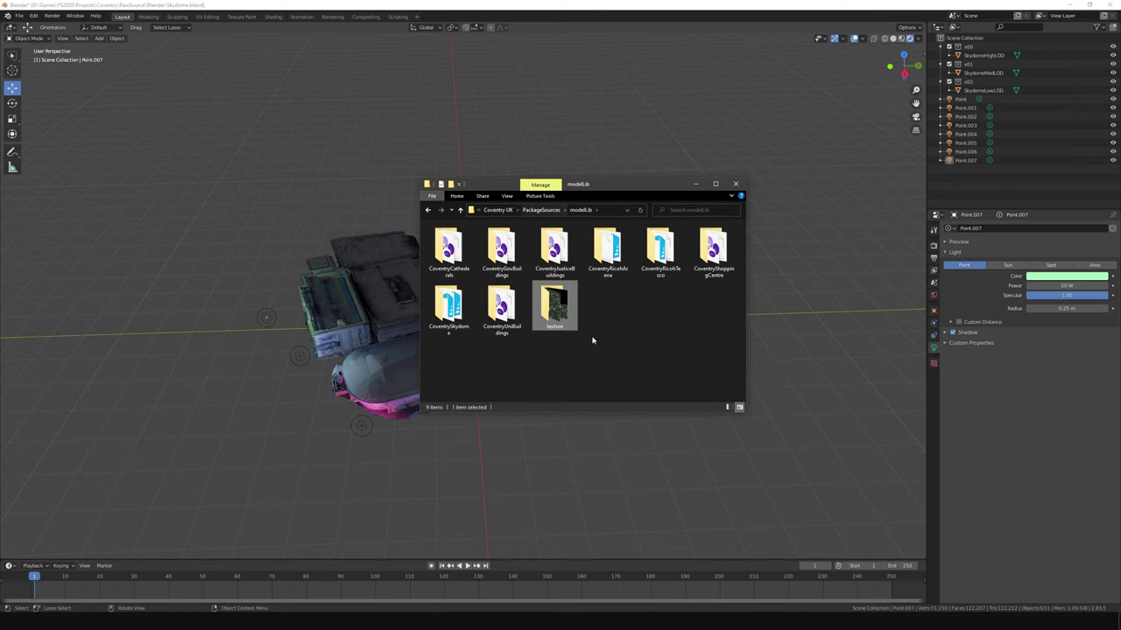
text(Test)
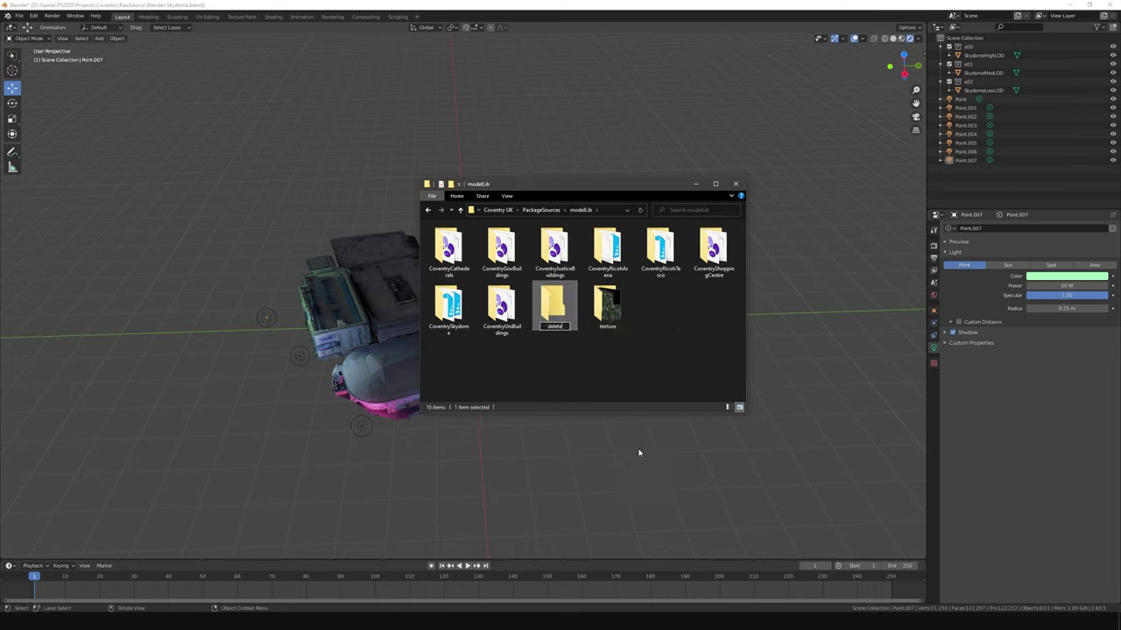
click(551, 20)
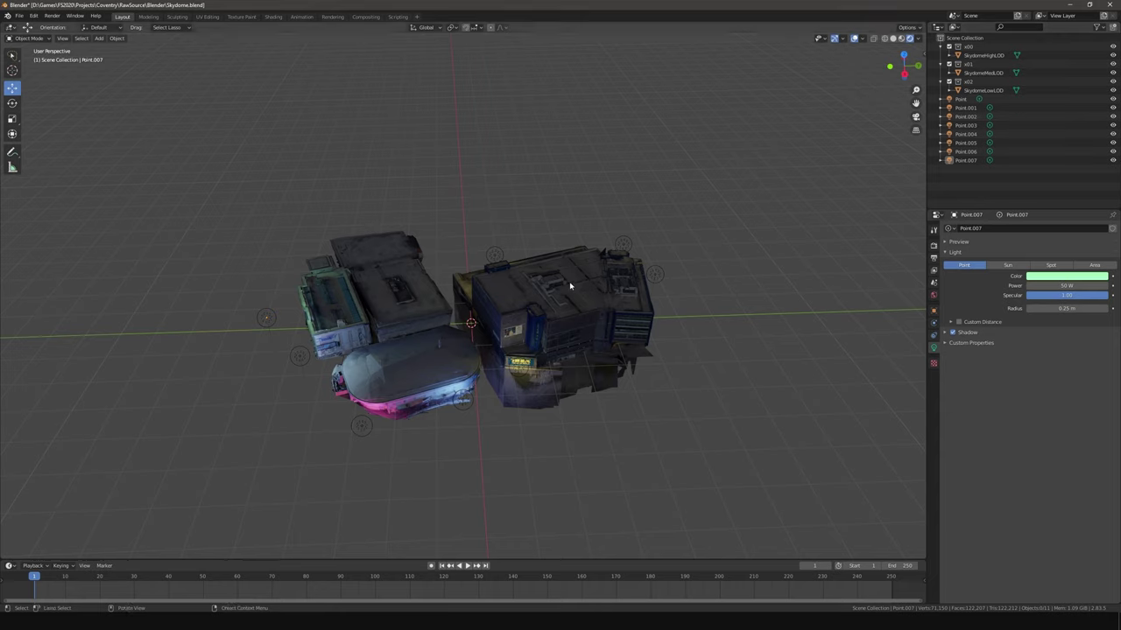
Select all the lights from Point to Point.007 together with the SkydomeHighLOD mesh
click(965, 100)
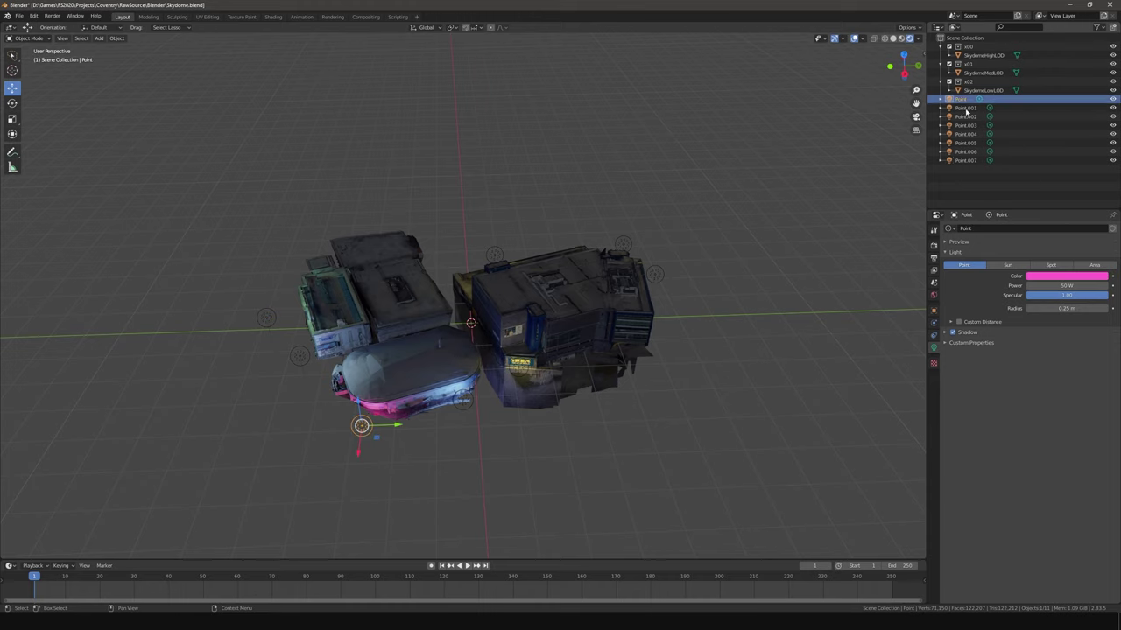
shift+click(971, 162)
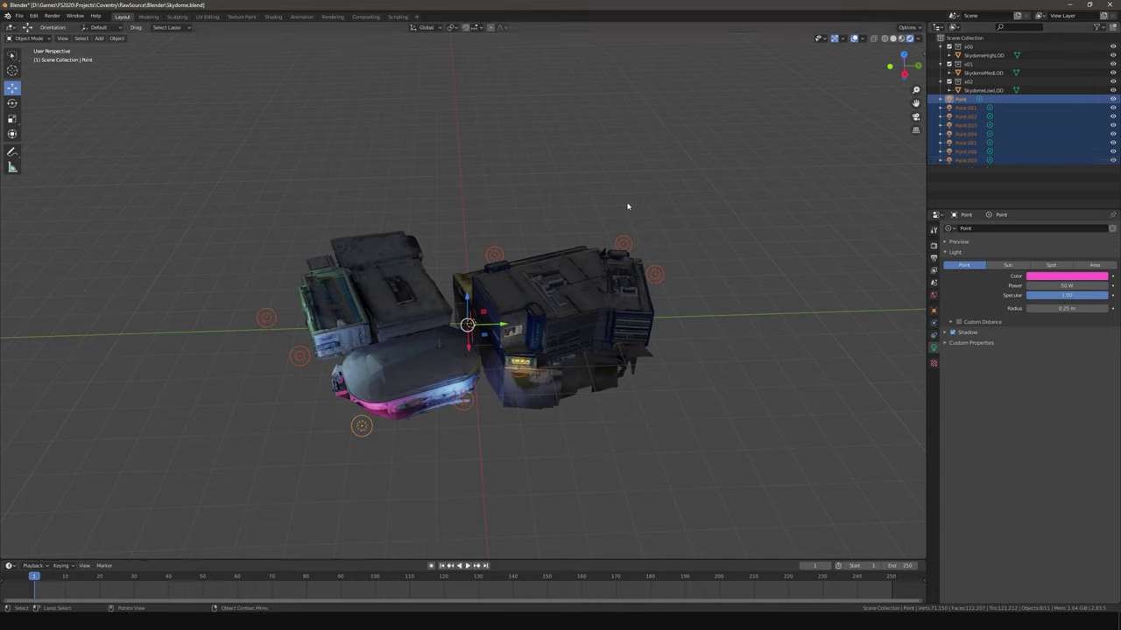
ctrl+click(989, 56)
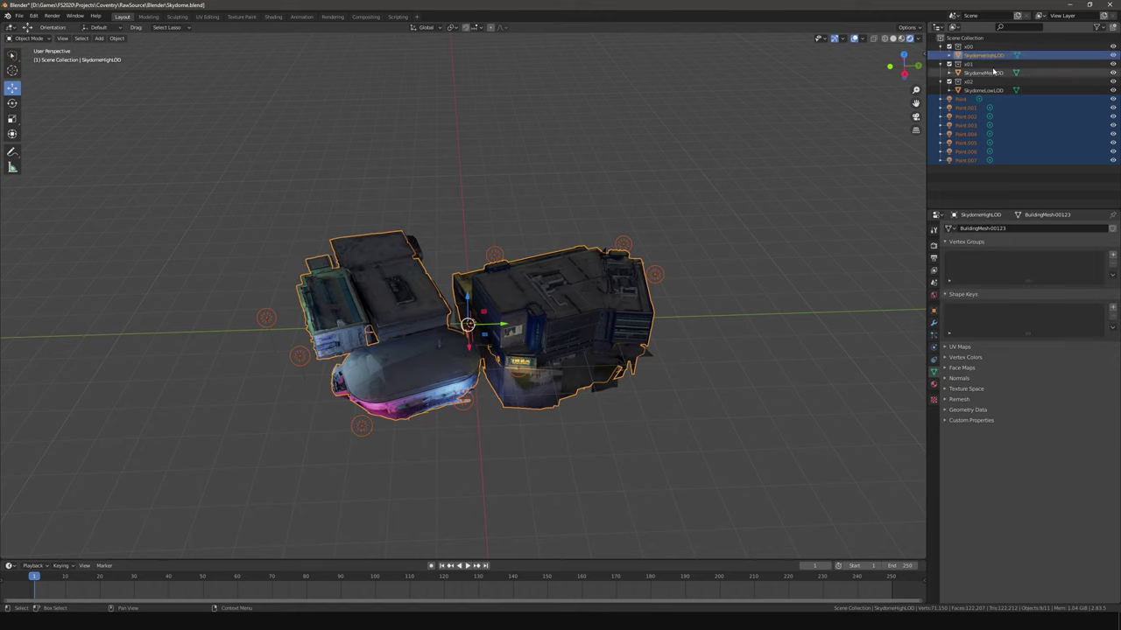
Start an extended glTF 2.0 export for MSFS and choose CoventrySkydome_LOD00.gltf in modelLib\CoventrySkydome as the target file
click(19, 15)
mouse_move(52, 142)
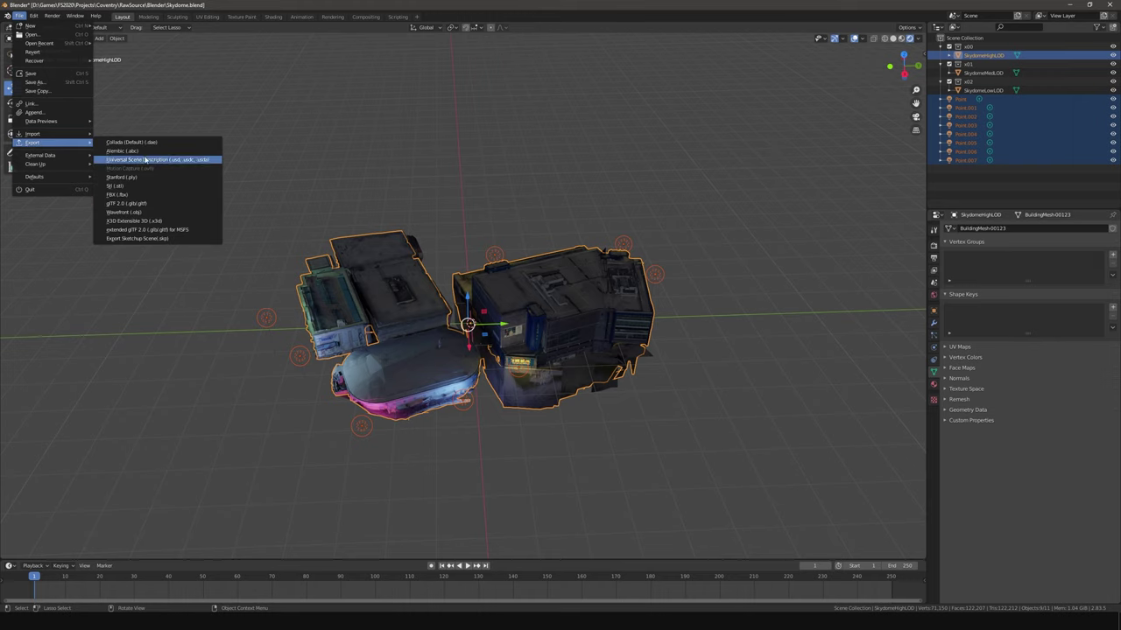
click(198, 232)
double_click(425, 263)
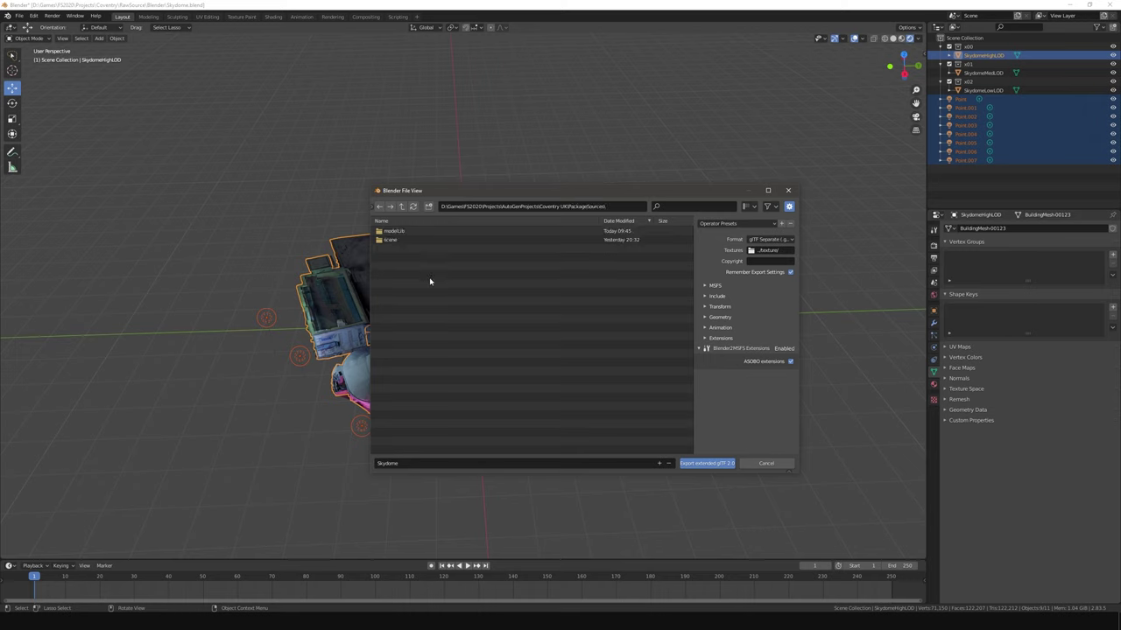
double_click(426, 232)
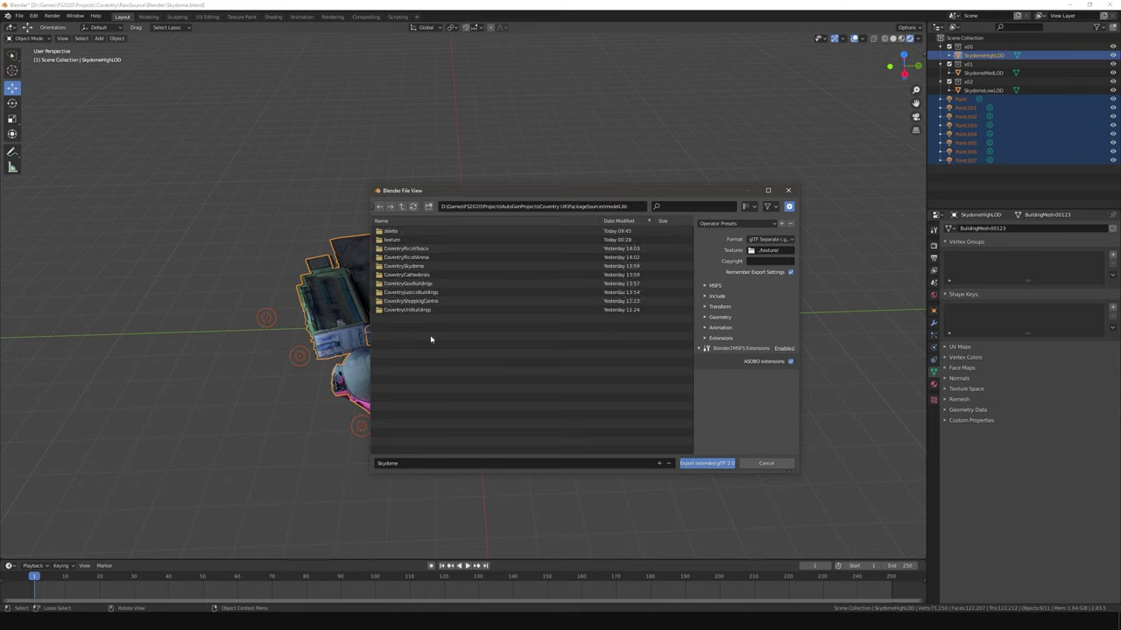
double_click(424, 267)
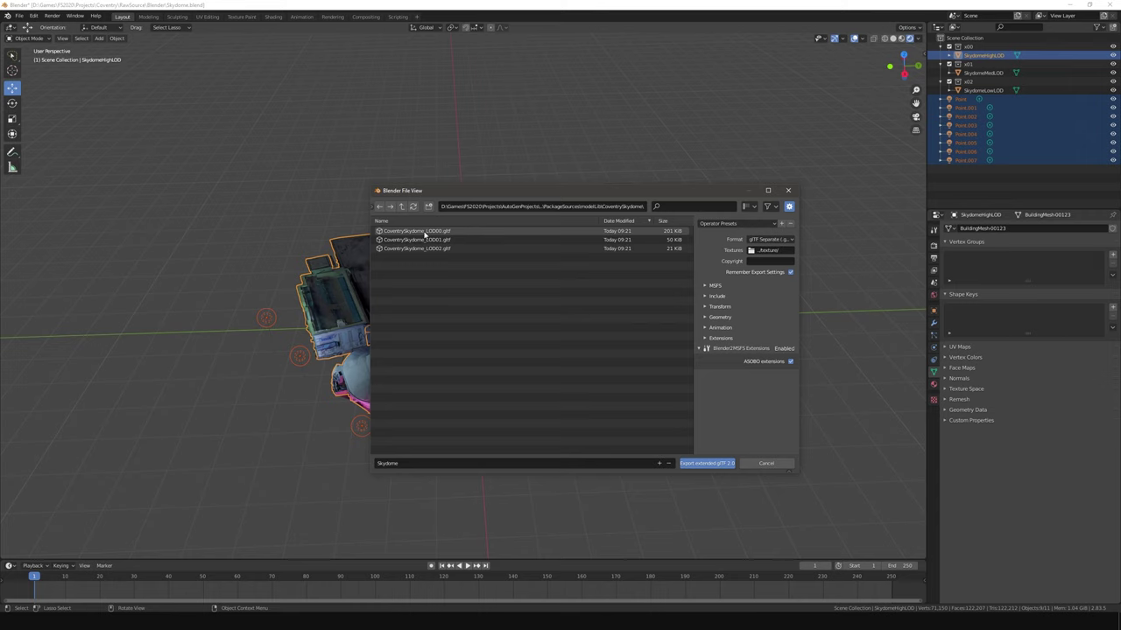
click(426, 232)
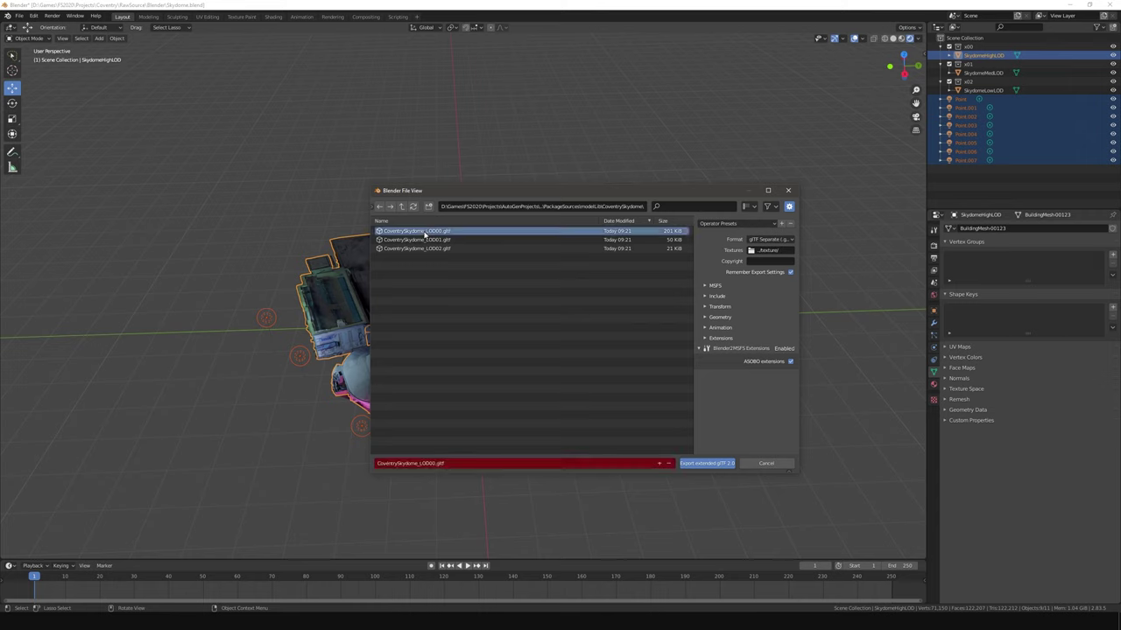
Turn off Batch export Lods and Generate/Append XML file, and set the export's textures folder to ../delete/
click(709, 287)
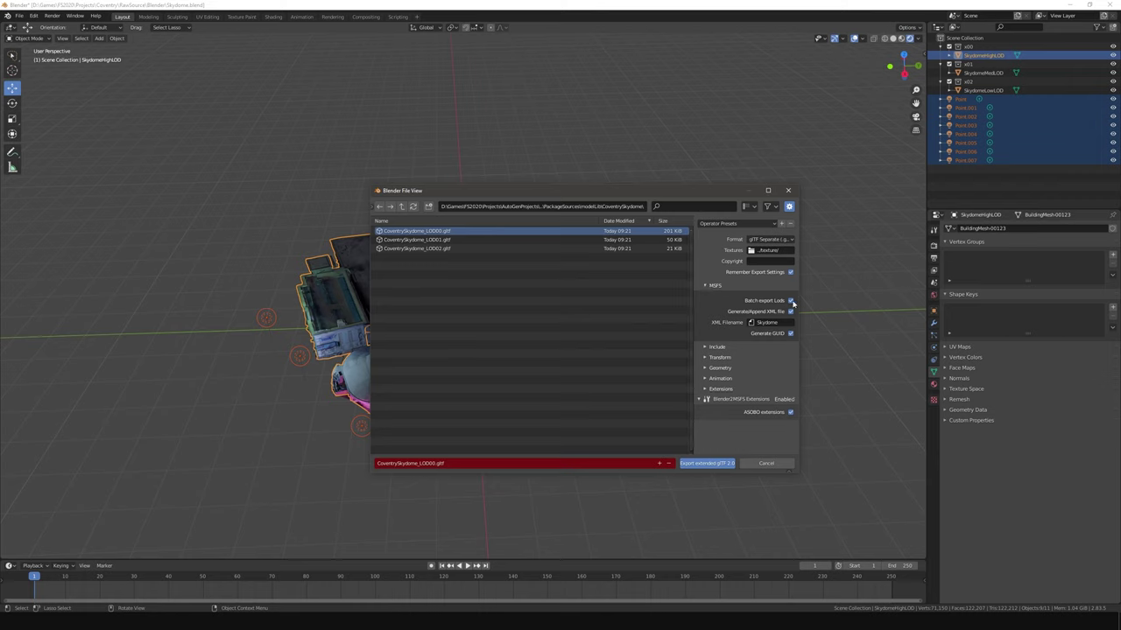
drag(792, 301, 791, 311)
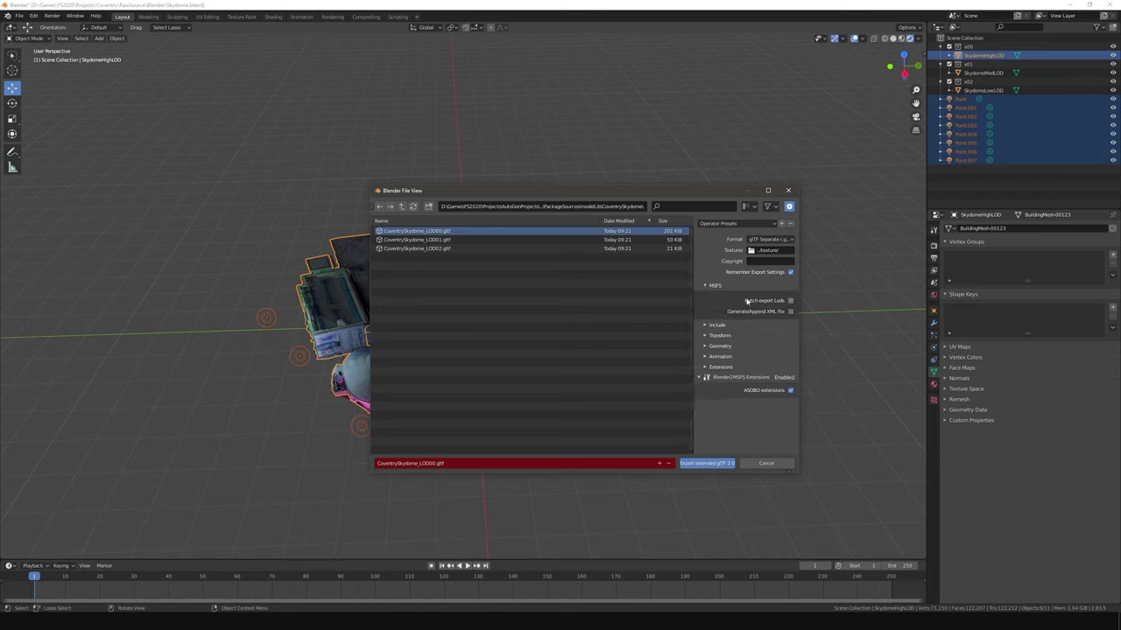
click(776, 253)
key(Right)
key(Left)
key(shift+Left)
key(shift+Left)
key(shift+Left)
key(shift+Left)
key(shift+Left)
key(shift+Left)
key(shift+Left)
text(delete)
Check the Include, Transform, Geometry and Animation options, and export SkydomeHighLOD with its lights over CoventrySkydome_LOD00.gltf
click(714, 325)
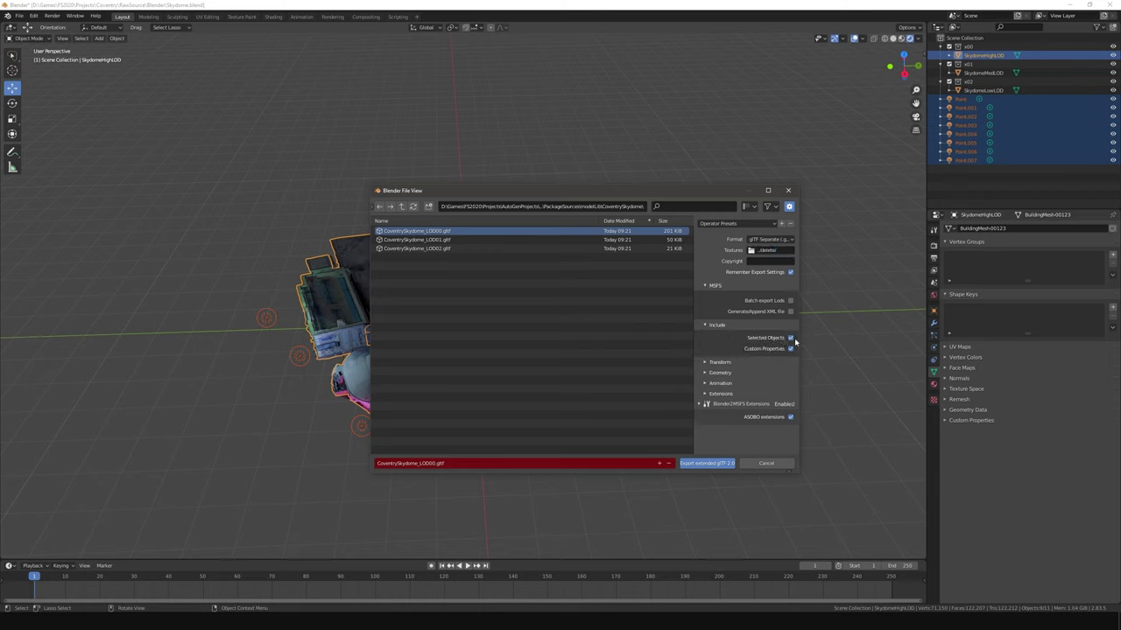
click(725, 362)
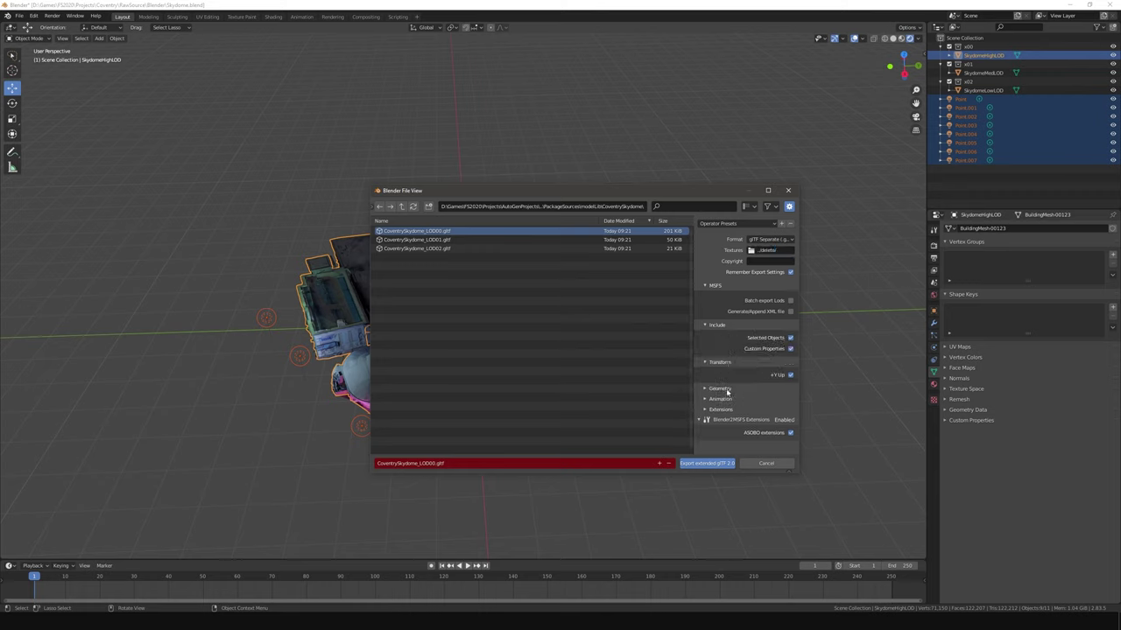
click(720, 389)
scroll(735, 403, down, 3)
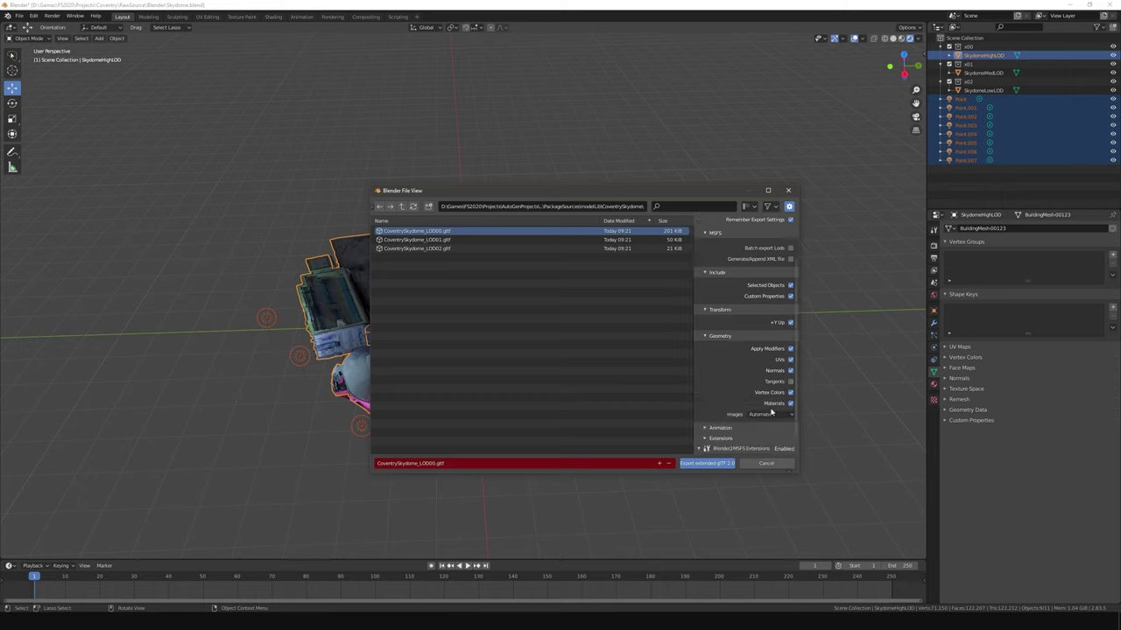
scroll(734, 416, down, 1)
click(727, 415)
scroll(727, 416, down, 1)
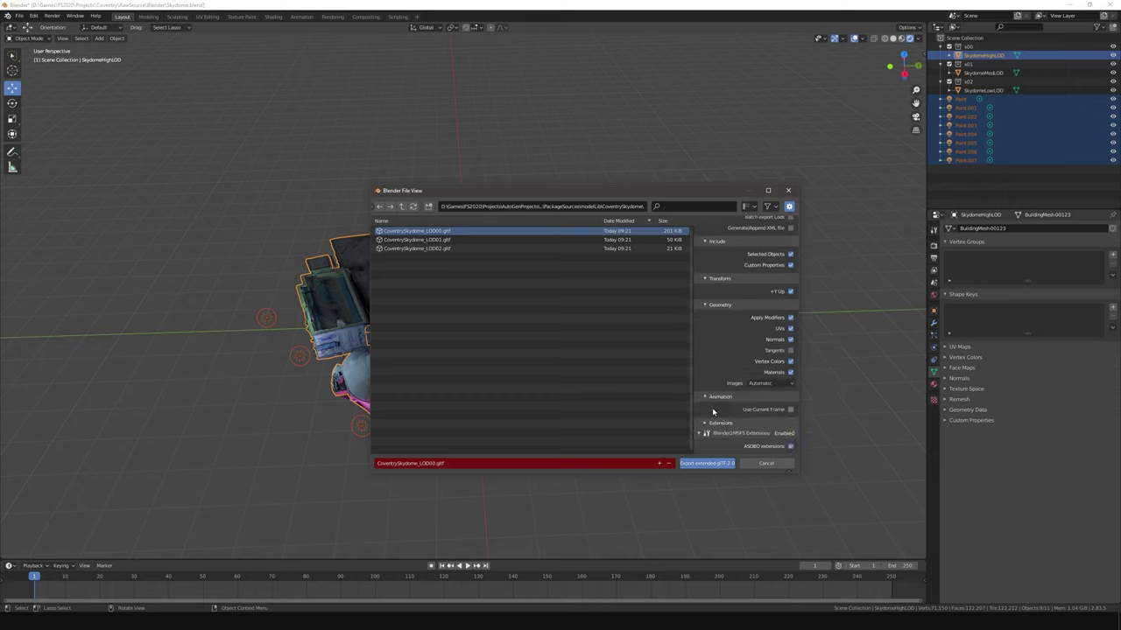
click(707, 463)
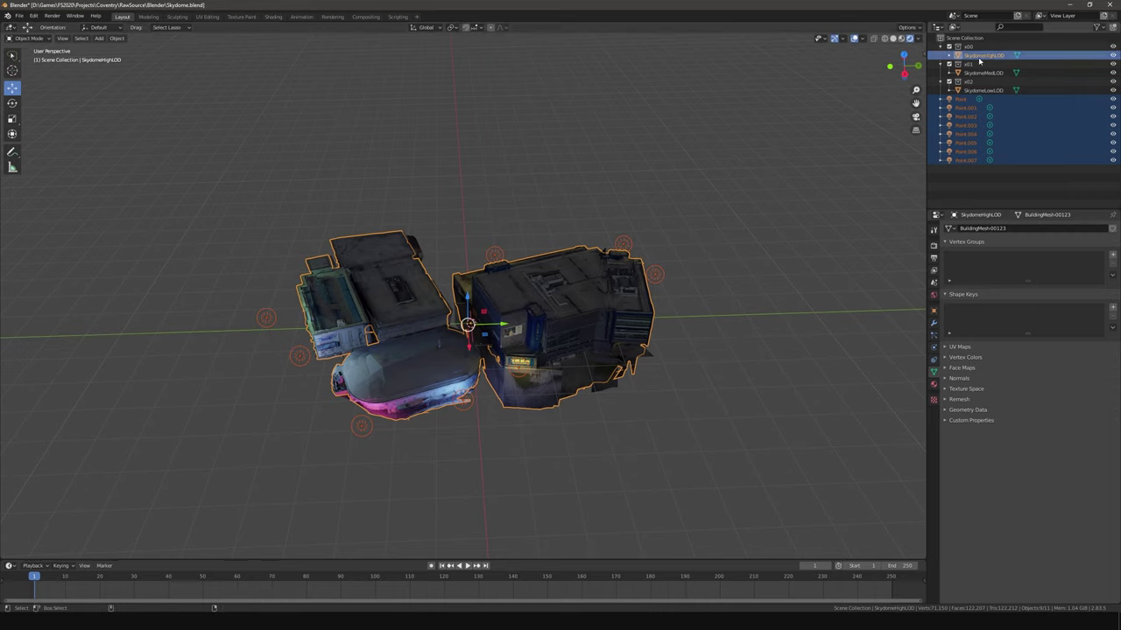
Swap SkydomeHighLOD for SkydomeMedLOD in the selection, export it with the lights over CoventrySkydome_LOD01.gltf in MSFS format, and deselect everything
ctrl+click(979, 58)
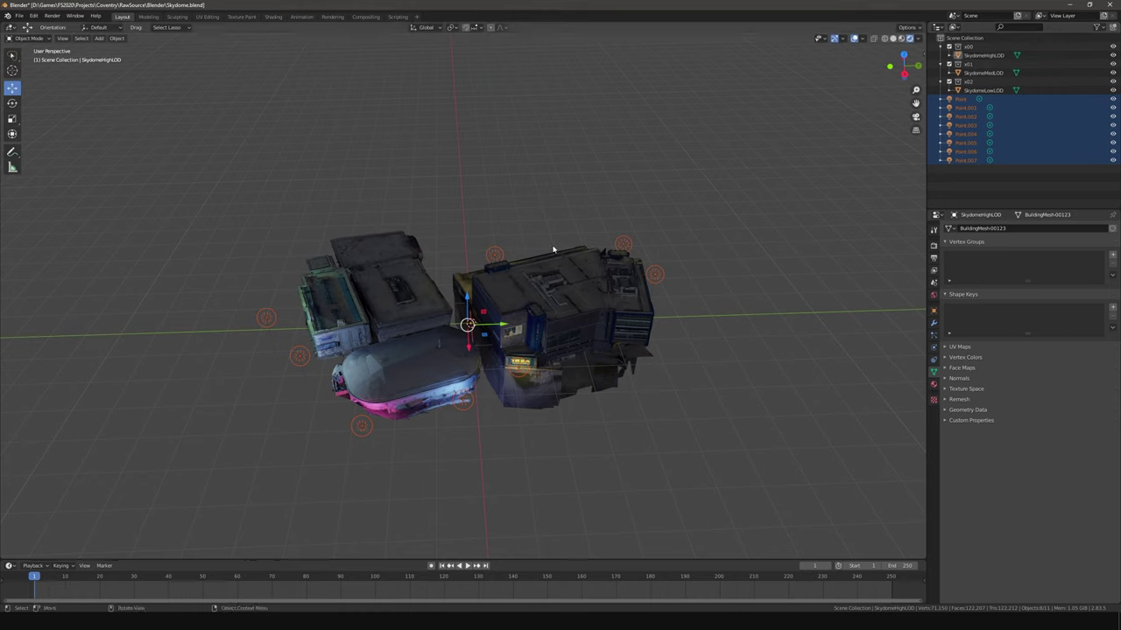
ctrl+click(984, 74)
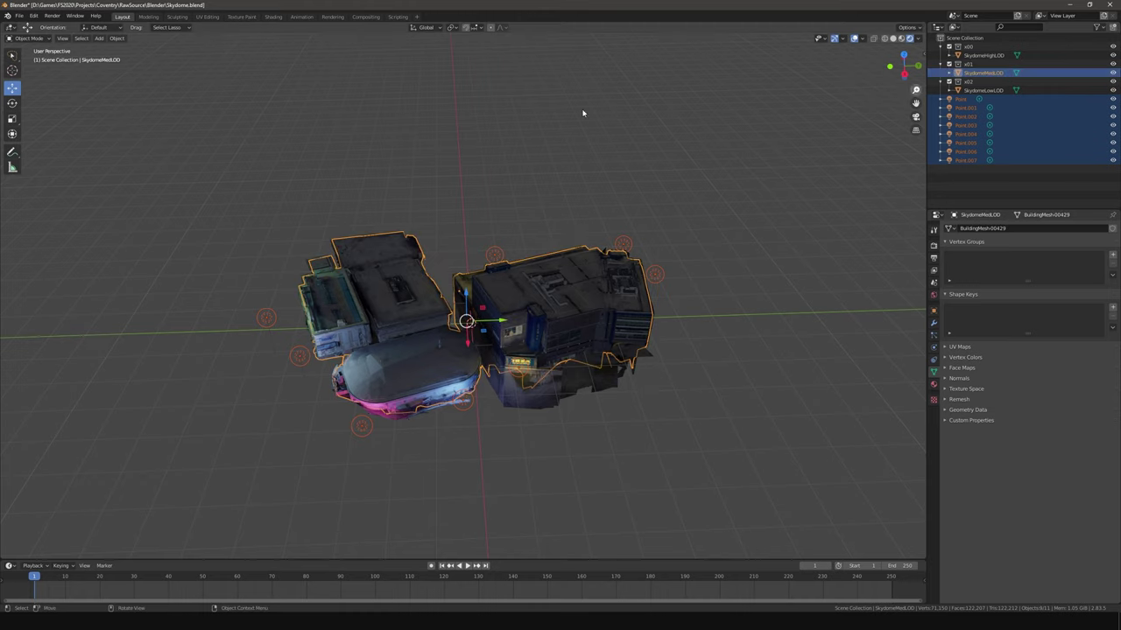
click(18, 15)
mouse_move(71, 145)
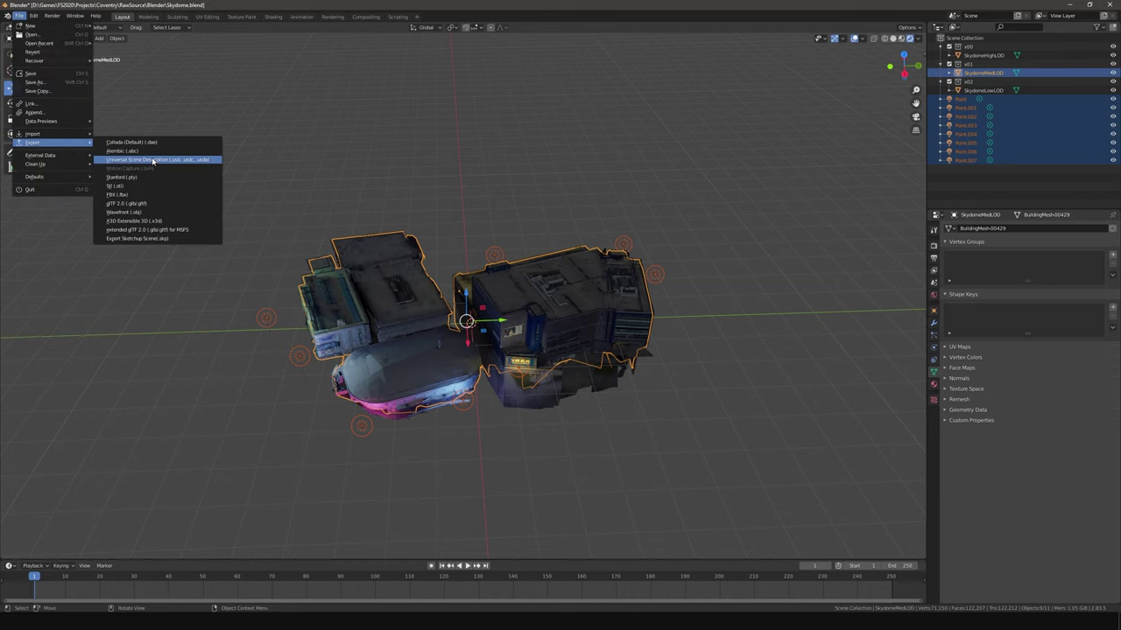
click(182, 231)
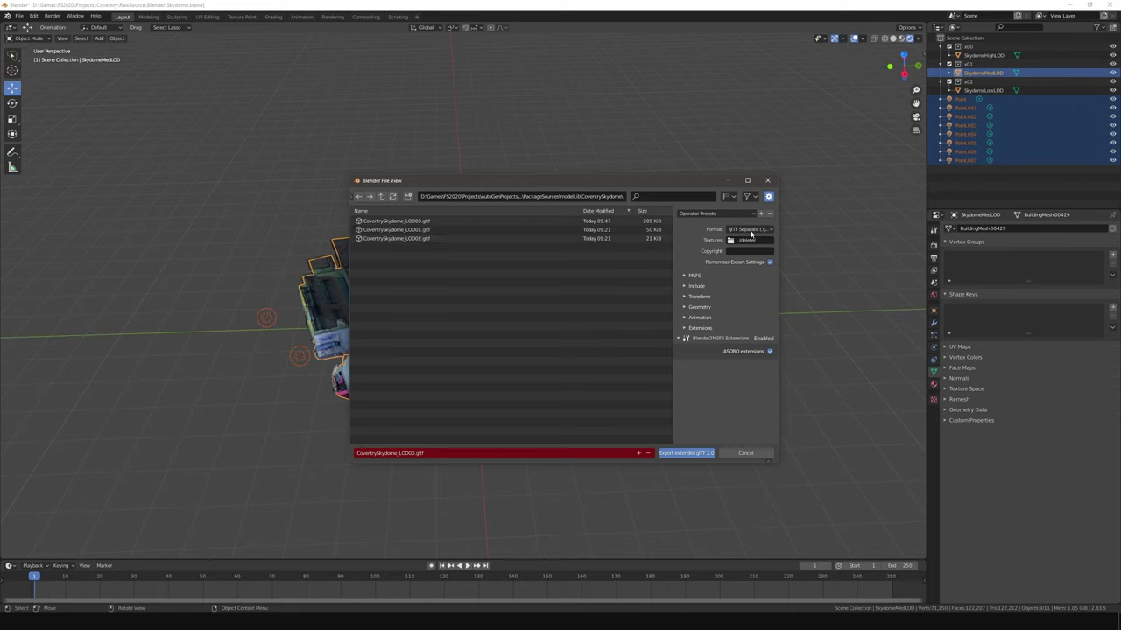
click(429, 231)
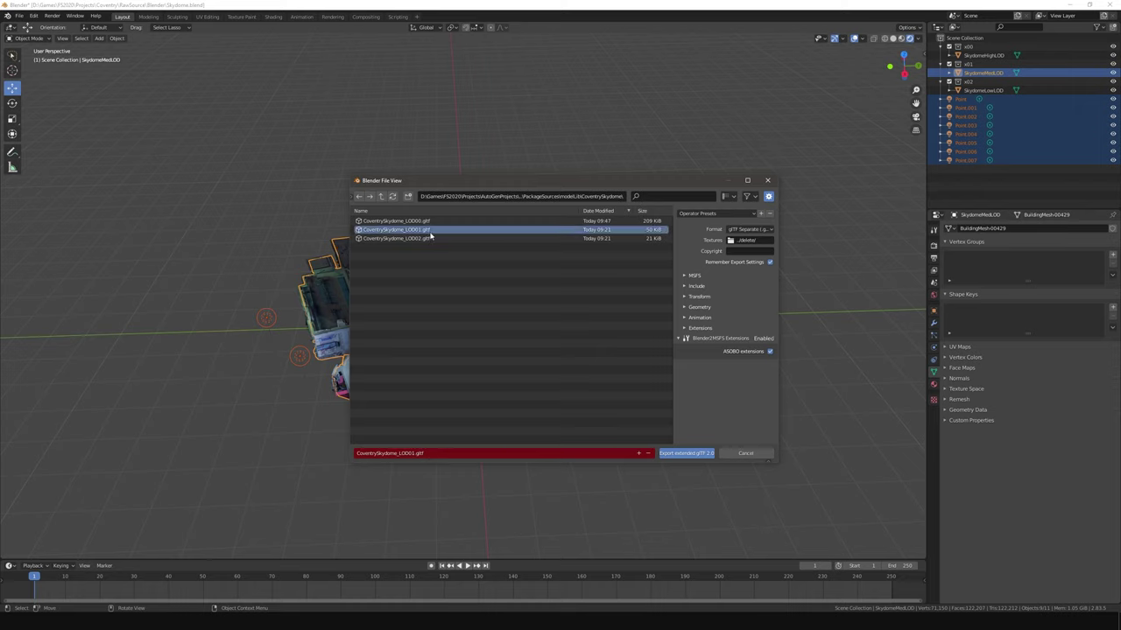
click(693, 452)
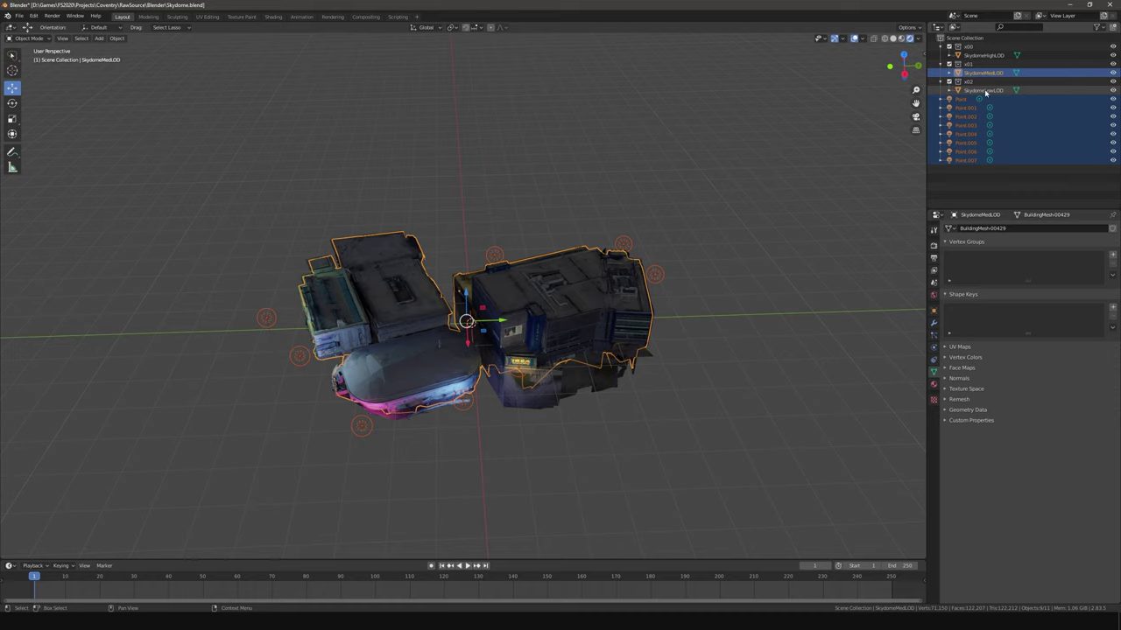
key(alt+a)
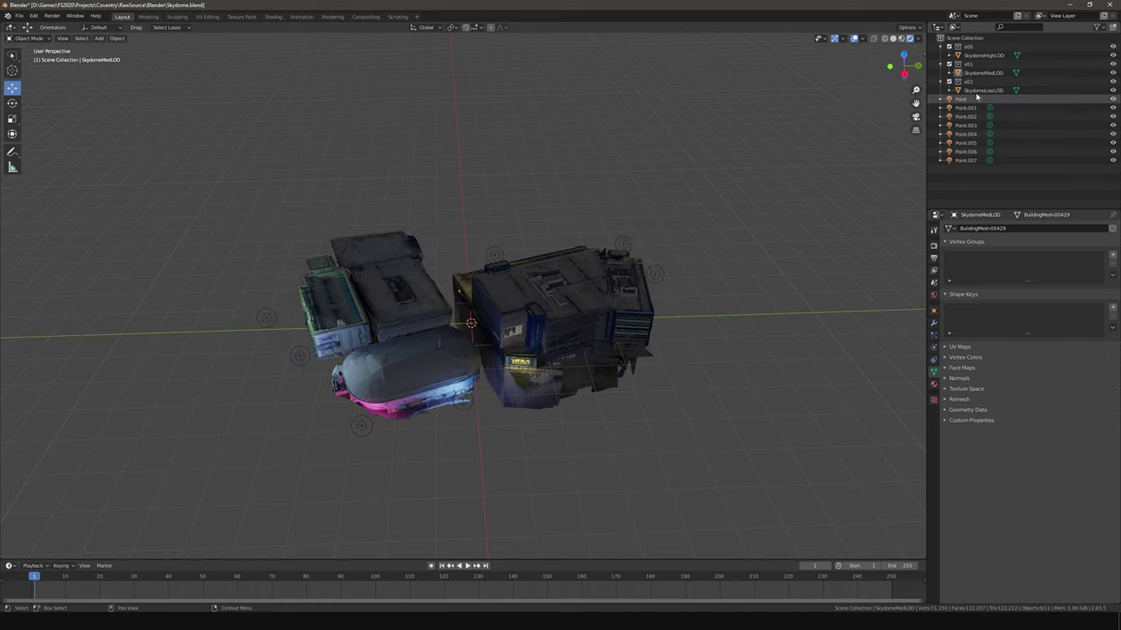
Select SkydomeLowLOD together with the lights Point.001, Point.002, Point.006 and Point.007, leaving Point.003 out
click(984, 90)
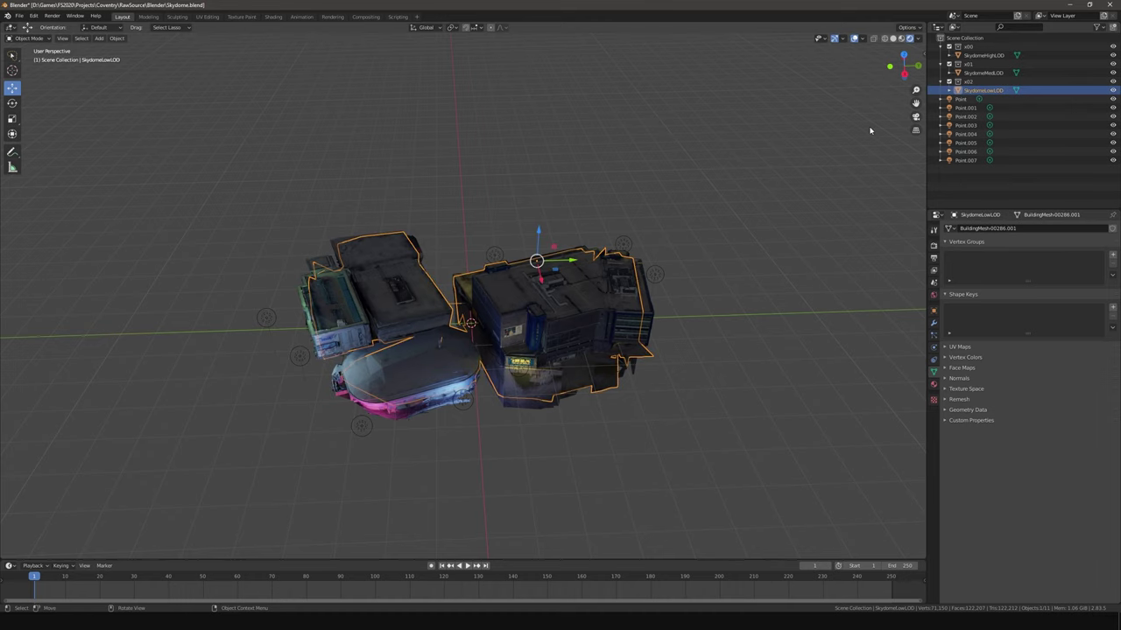
ctrl+click(963, 126)
ctrl+click(963, 152)
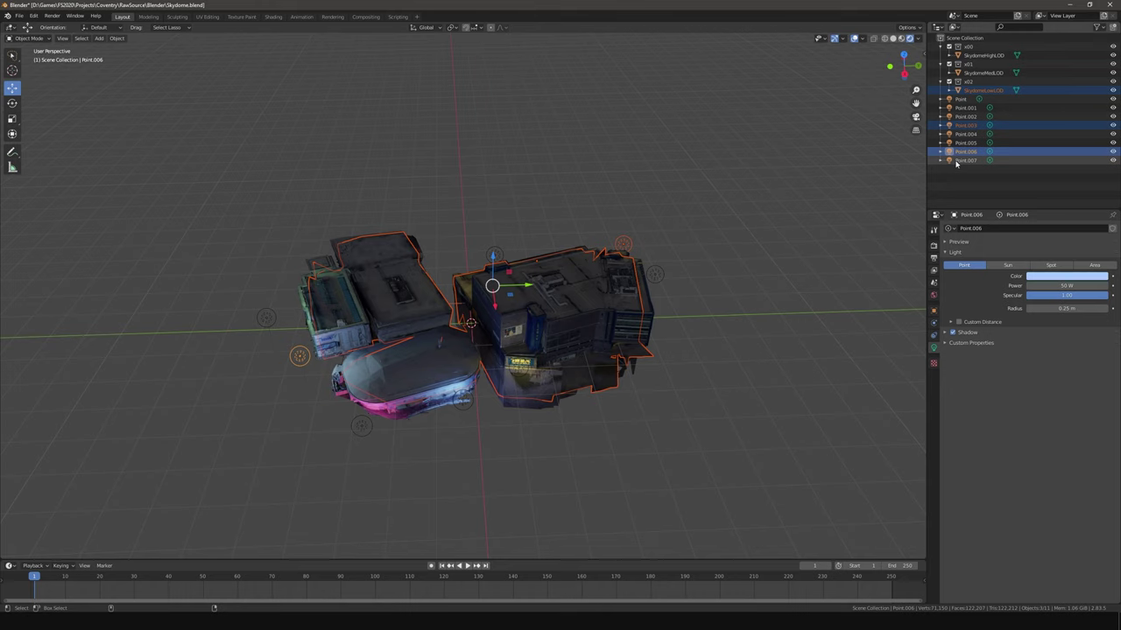
ctrl+click(956, 161)
ctrl+click(964, 116)
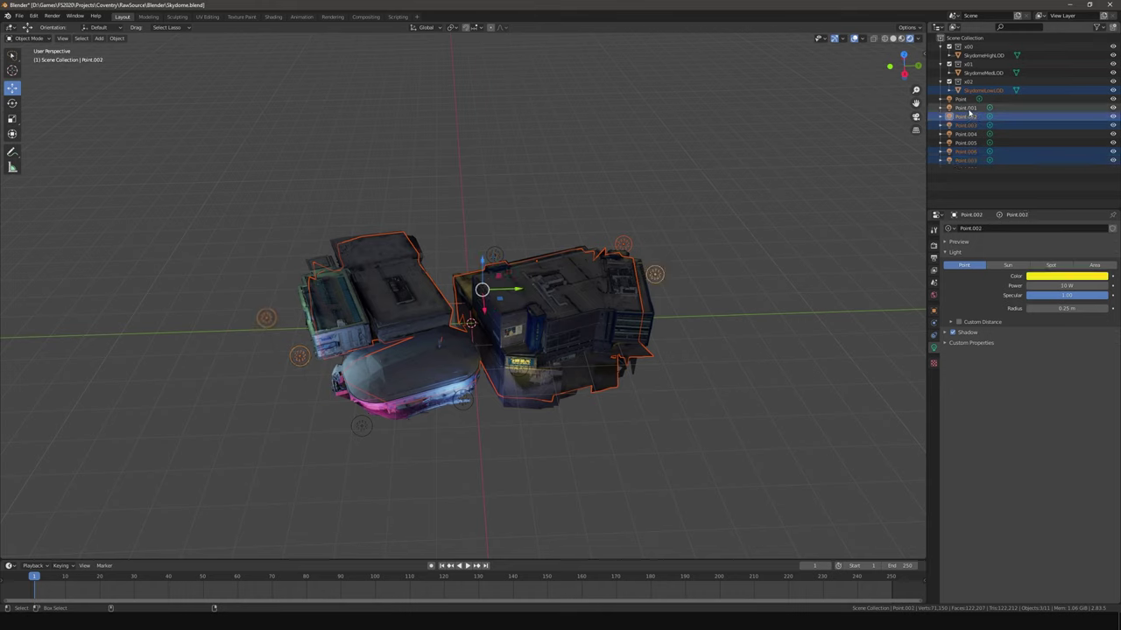
ctrl+click(965, 108)
ctrl+click(965, 126)
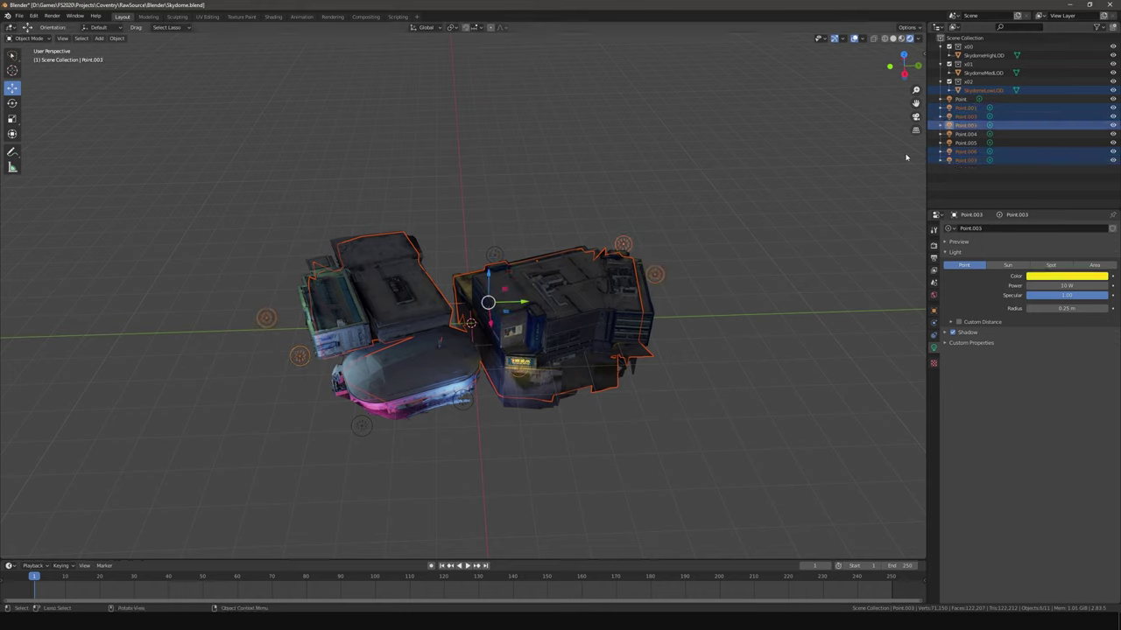
ctrl+click(963, 126)
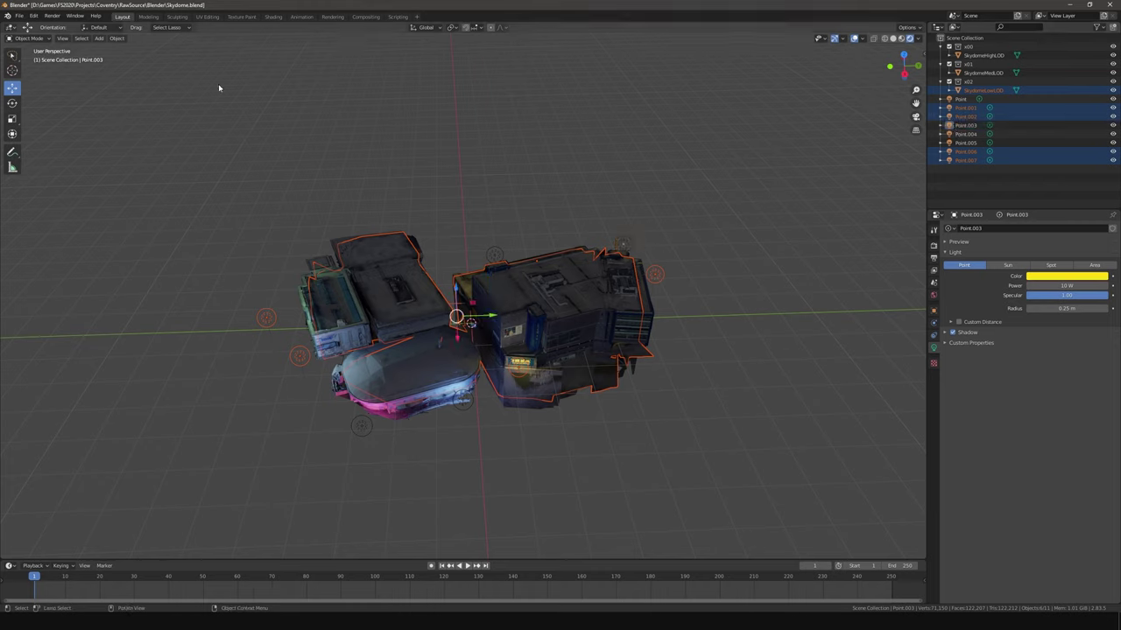
Export the selection as extended glTF 2.0 for MSFS over CoventrySkydome_LOD02.gltf
click(19, 17)
mouse_move(35, 142)
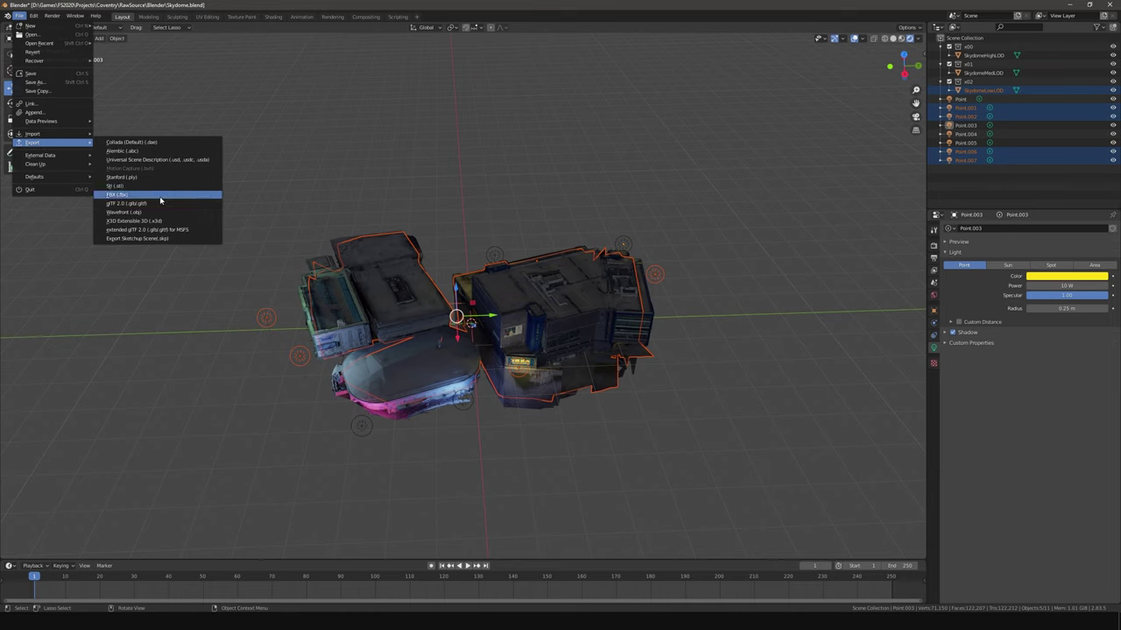
click(161, 231)
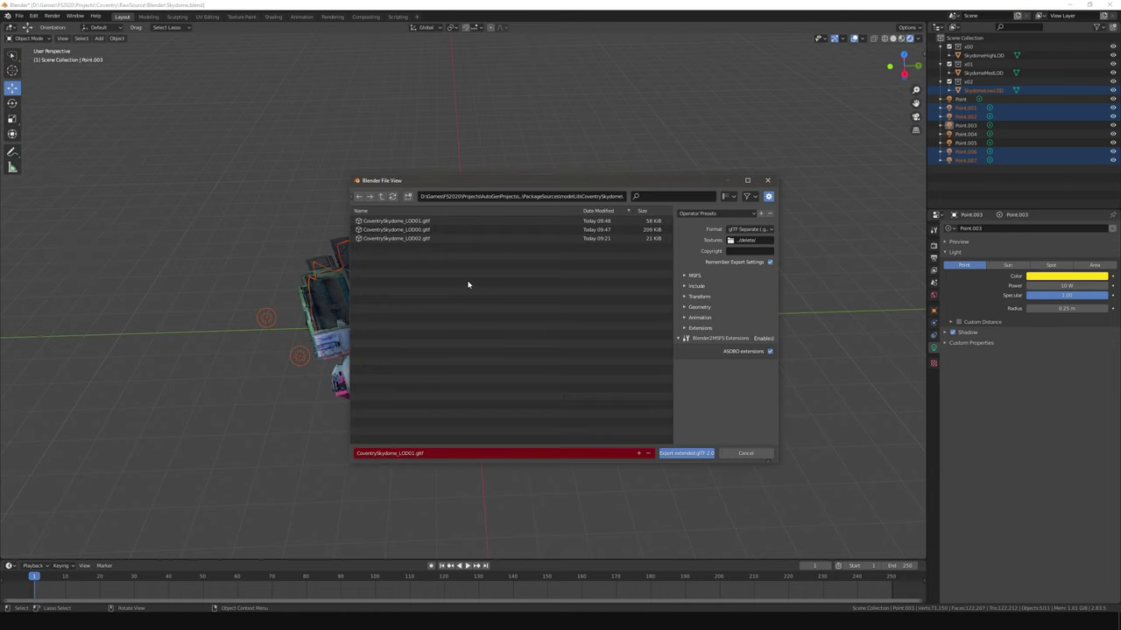
click(431, 239)
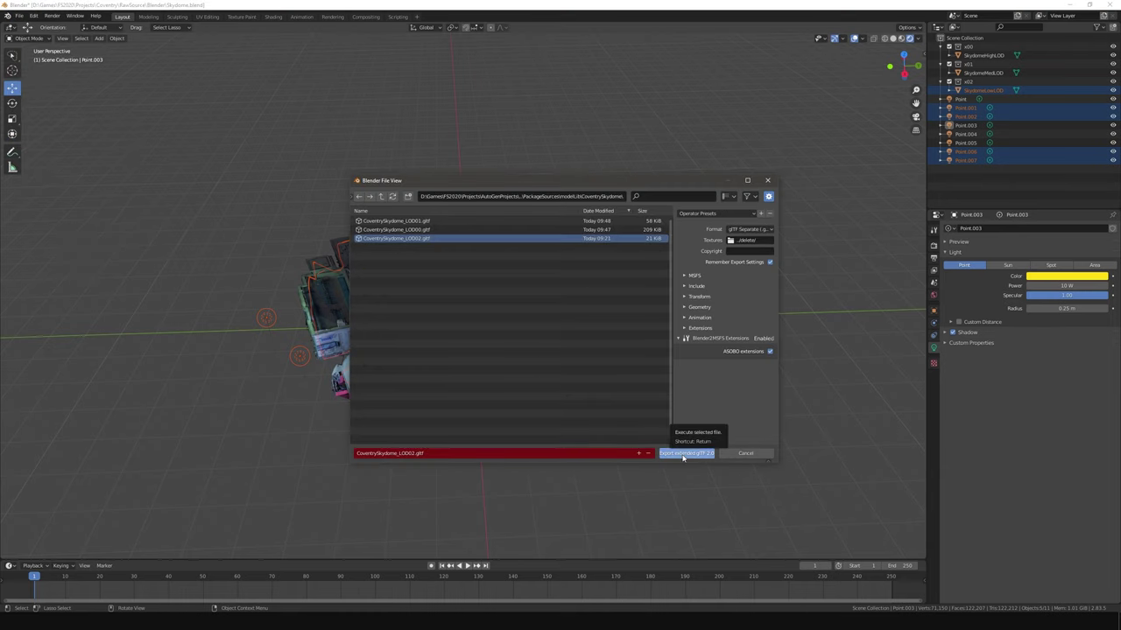
click(683, 454)
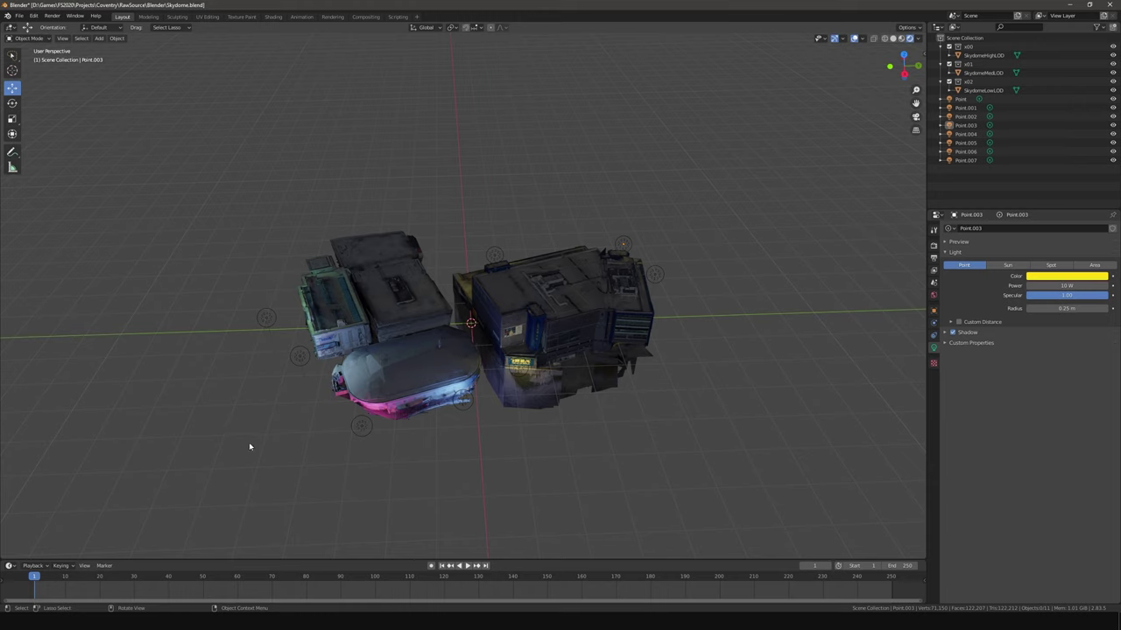
Switch to Notepad++, replace "metallicFactor" : 0, with "metallicFactor" : 0.5, in all open CoventrySkydome LOD files, and save them all
key(alt+Tab)
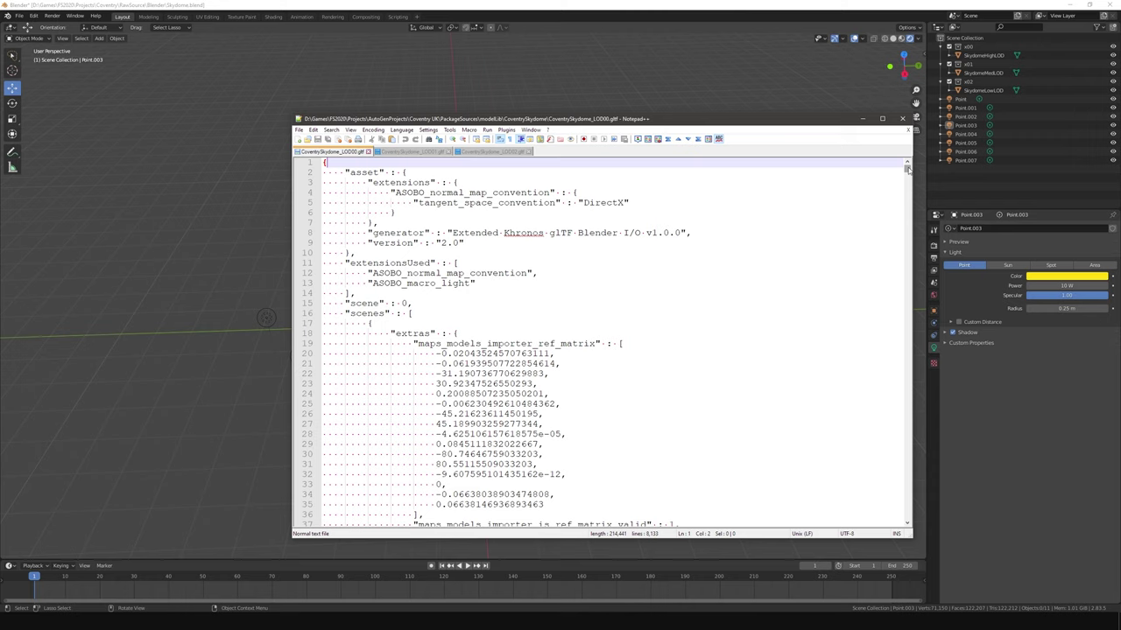
drag(907, 169, 907, 191)
drag(414, 364, 550, 366)
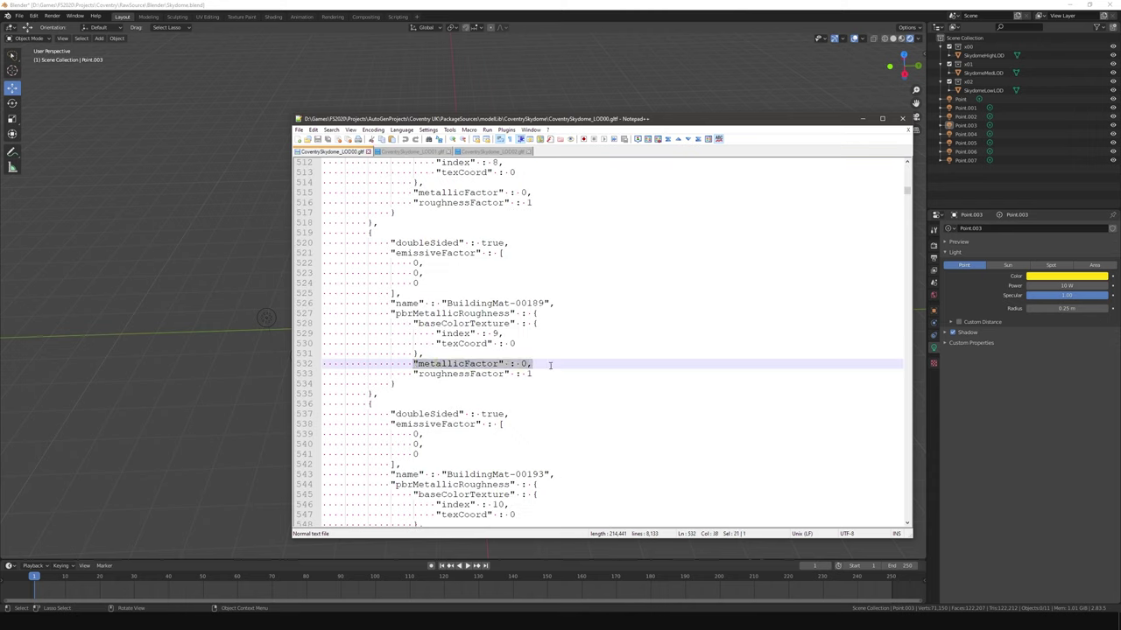
key(ctrl+h)
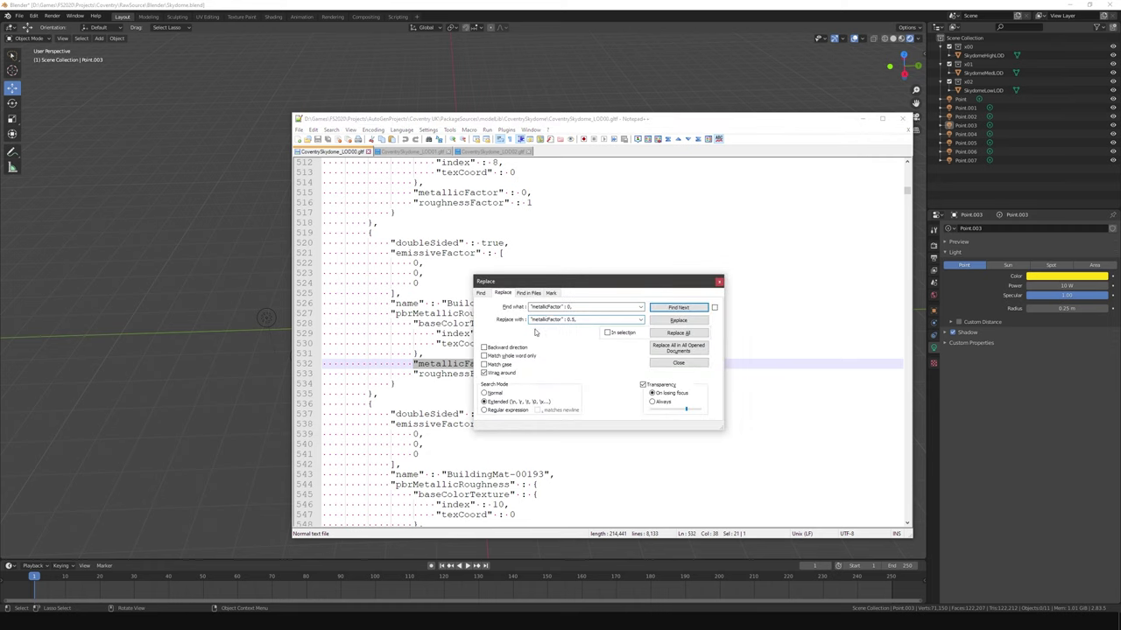
click(666, 355)
click(675, 363)
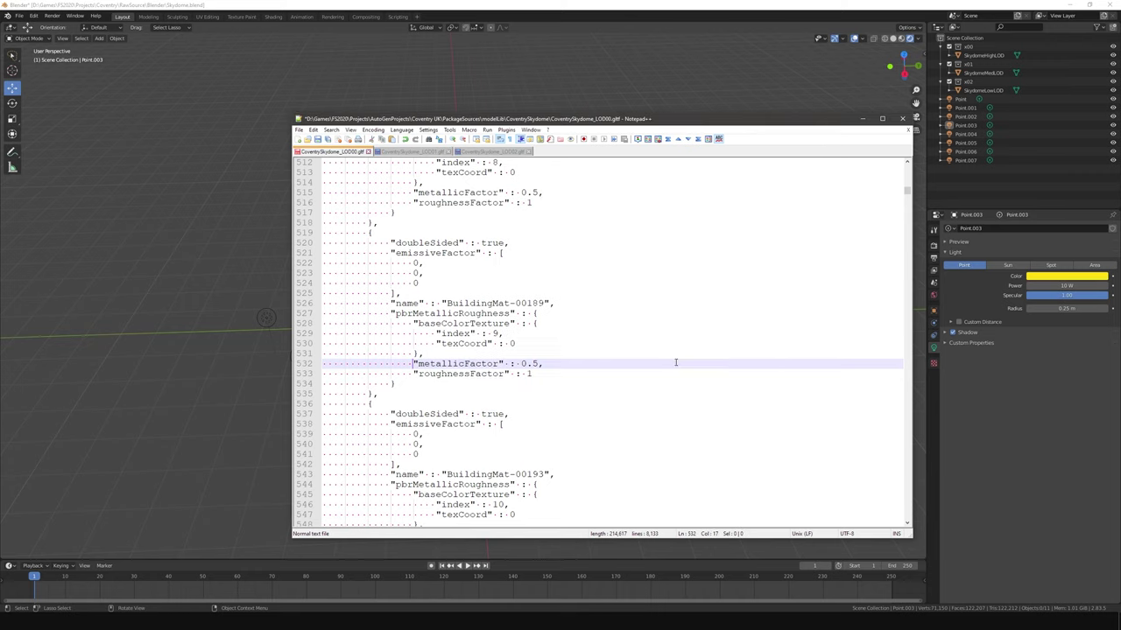
click(328, 140)
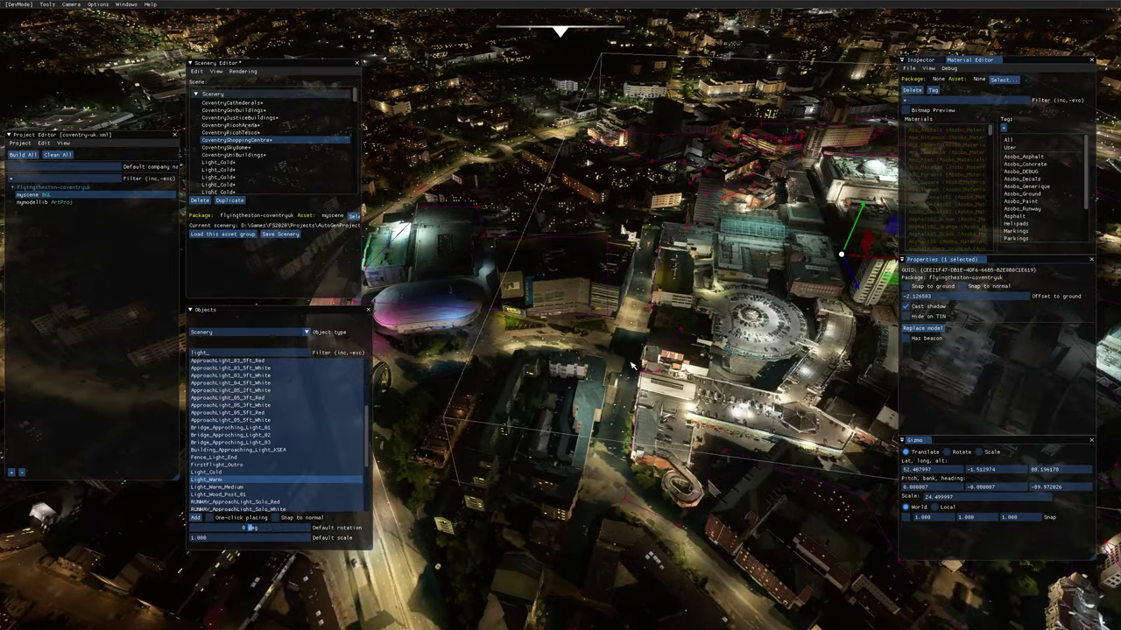
In the MSFS scenery editor, add a Light_Cold object at the Skydome
key(w)
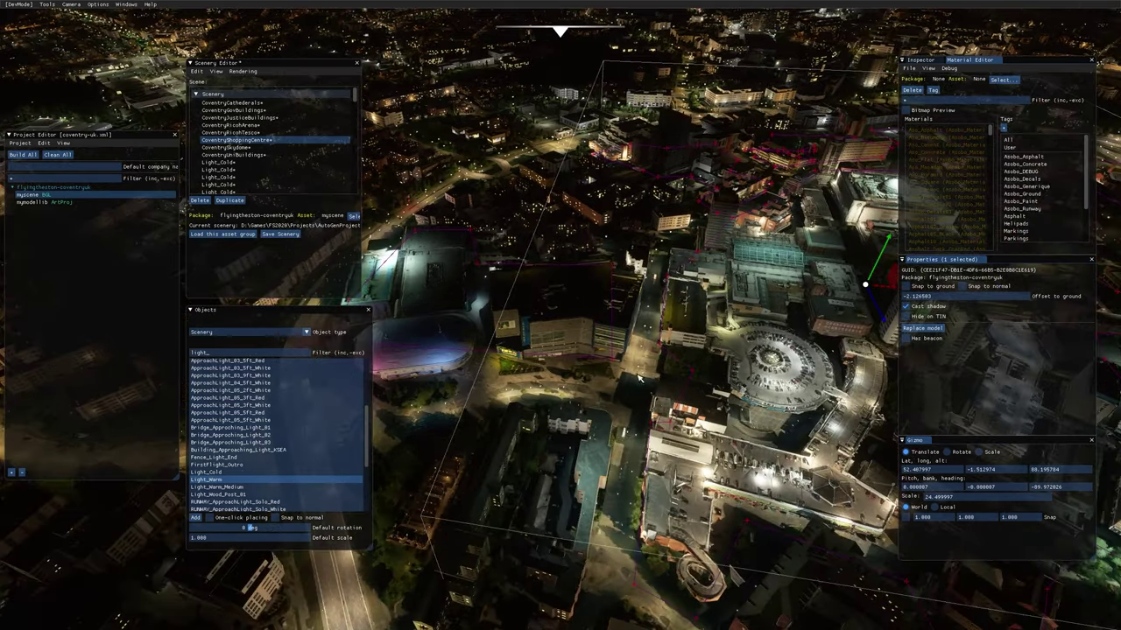
right_drag(701, 395, 636, 406)
key(d)
key(d)
key(a)
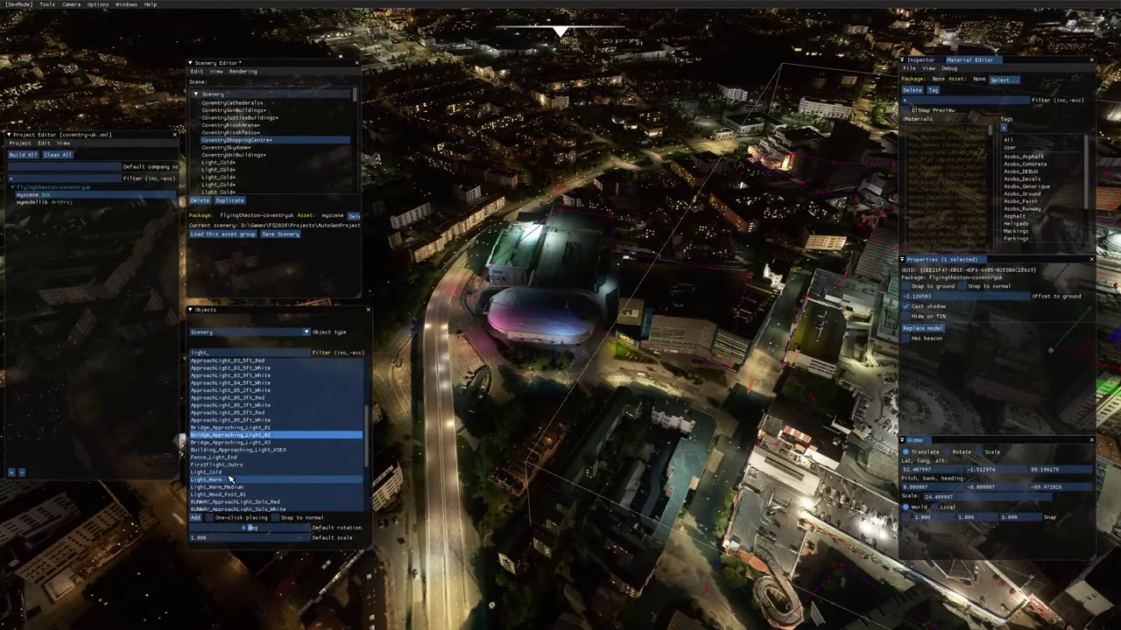
click(214, 494)
click(196, 518)
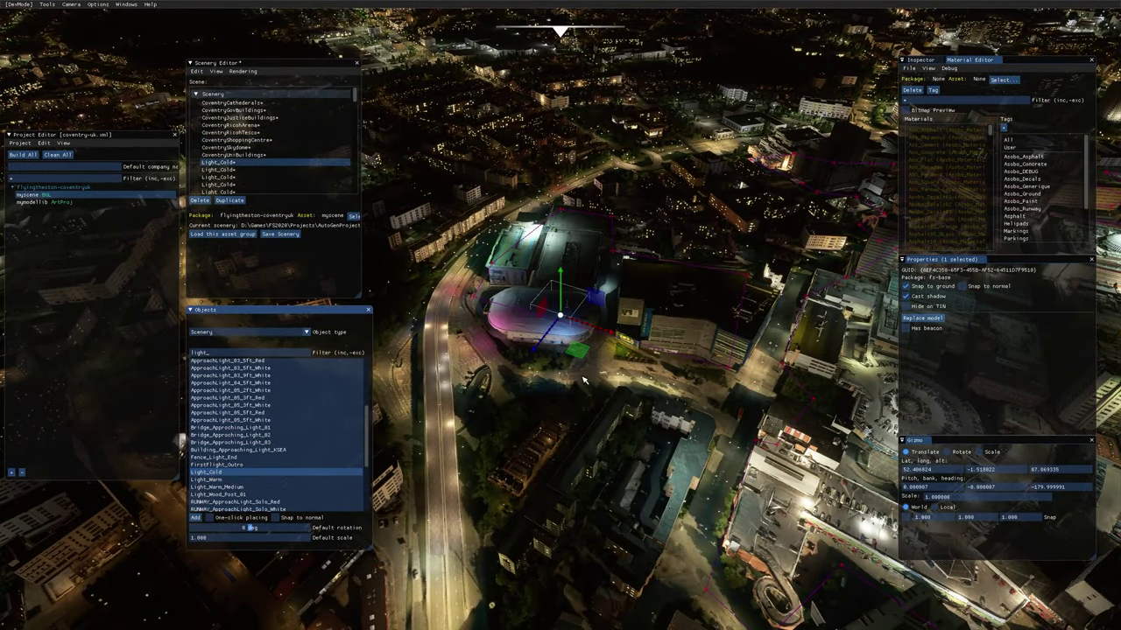
Turn off Snap to ground for the Skydome light, raise it about 30 m above the ground, and reposition it around the dome
drag(573, 392, 585, 367)
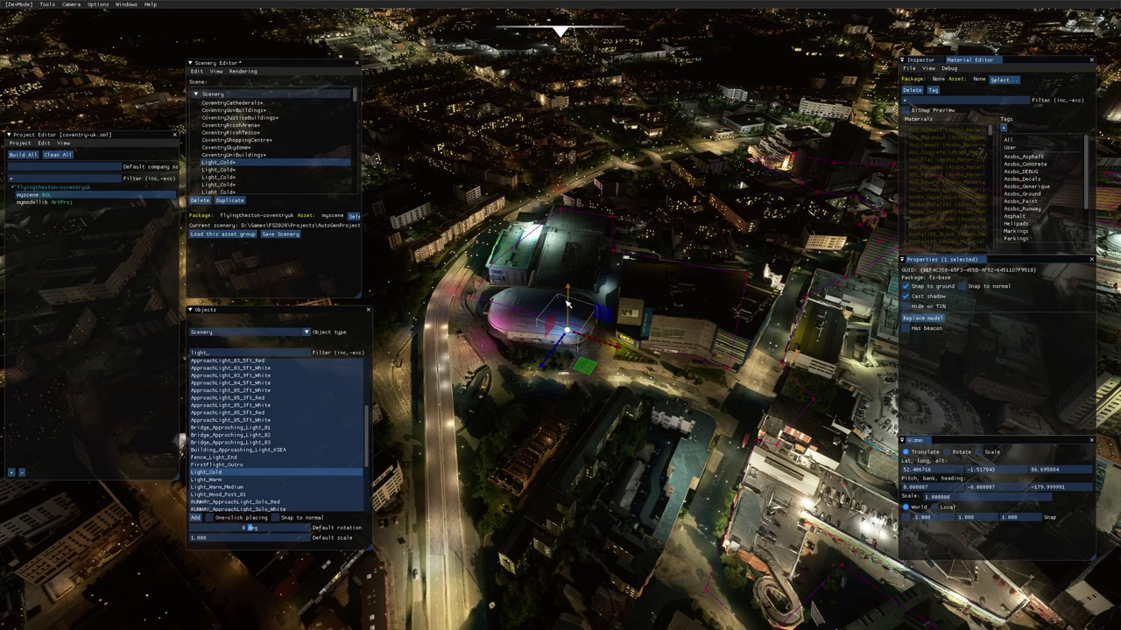
drag(567, 299, 572, 270)
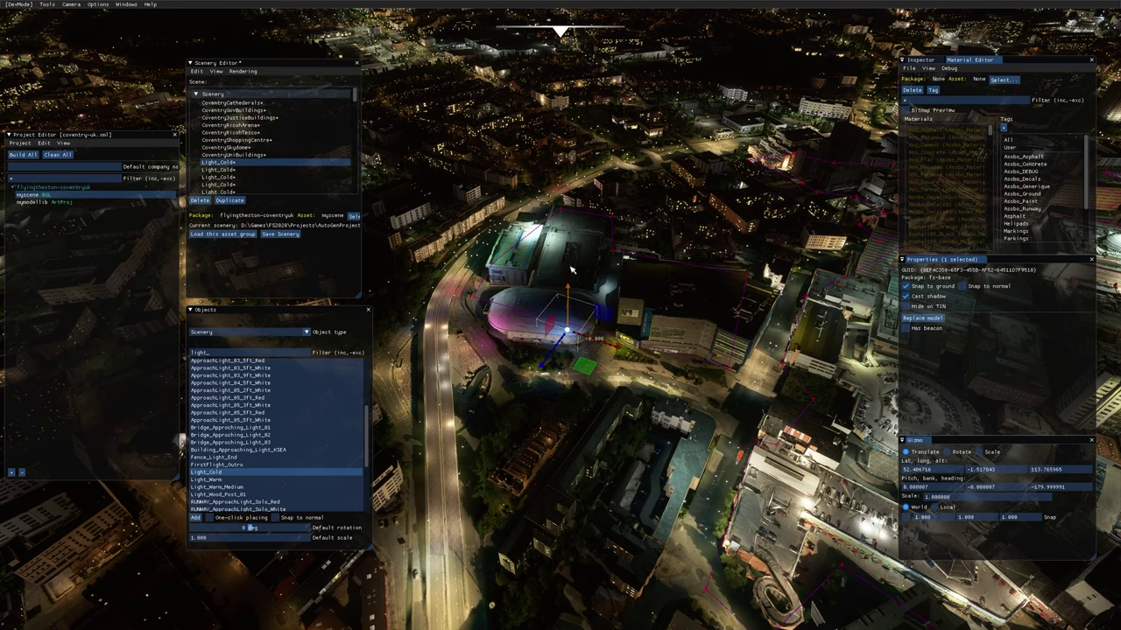
click(905, 286)
drag(568, 295, 571, 266)
drag(584, 334, 498, 350)
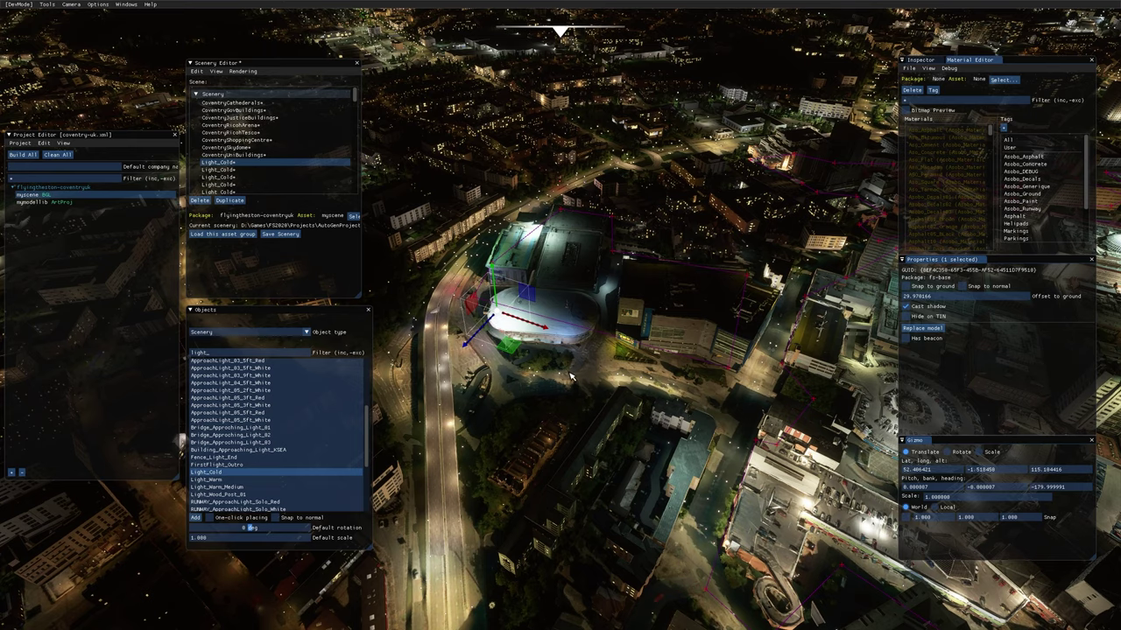
drag(511, 348, 532, 382)
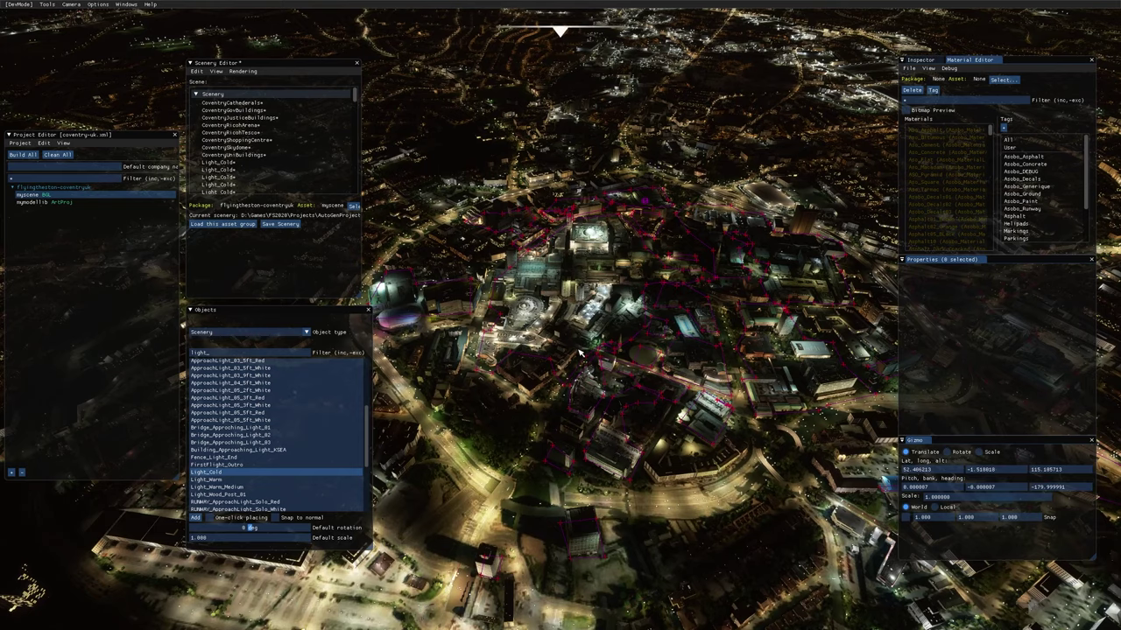
Add a Light_Cold object at the Ricoh Arena, turn off its Snap to ground, and raise it about 37 m beside the pitch
key(s)
key(w)
key(w)
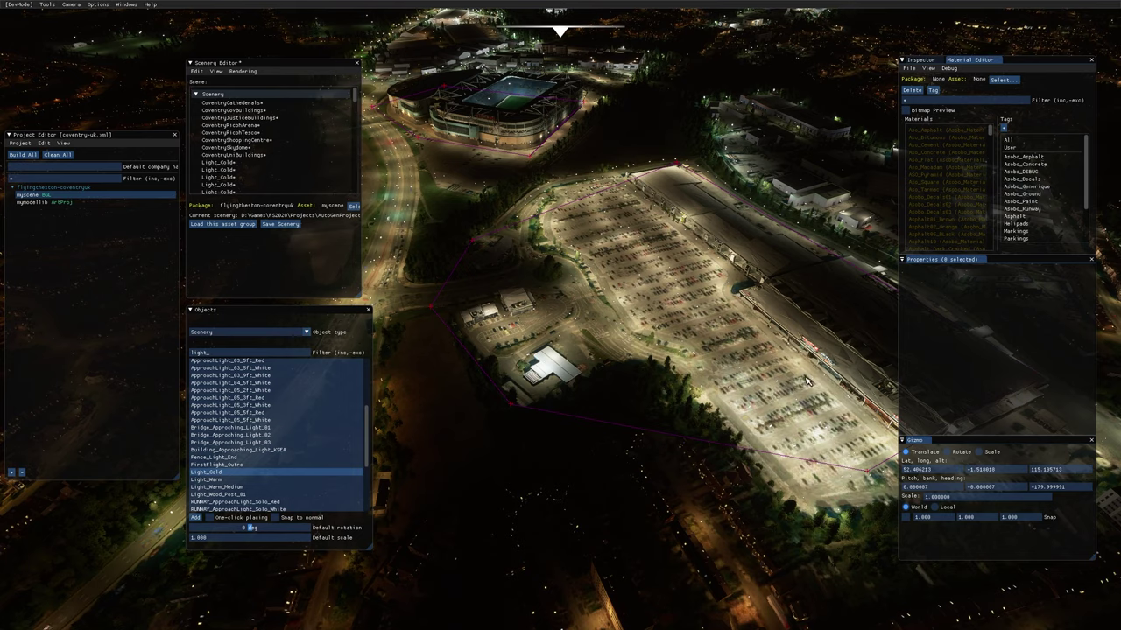
scroll(736, 461, up, 2)
key(w)
key(a)
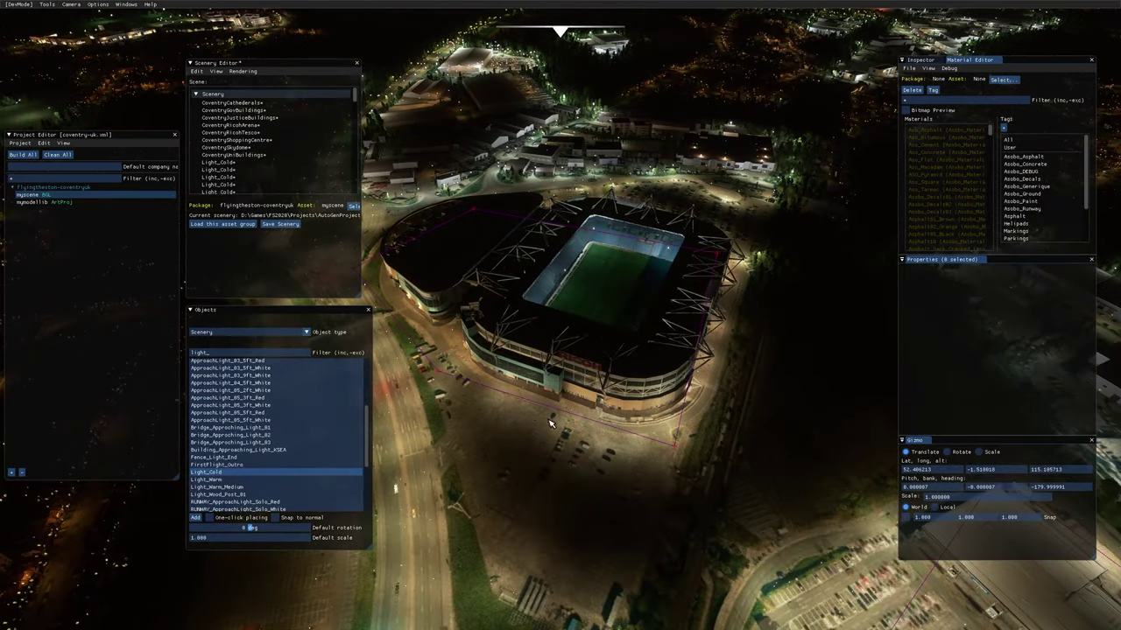
scroll(650, 361, up, 1)
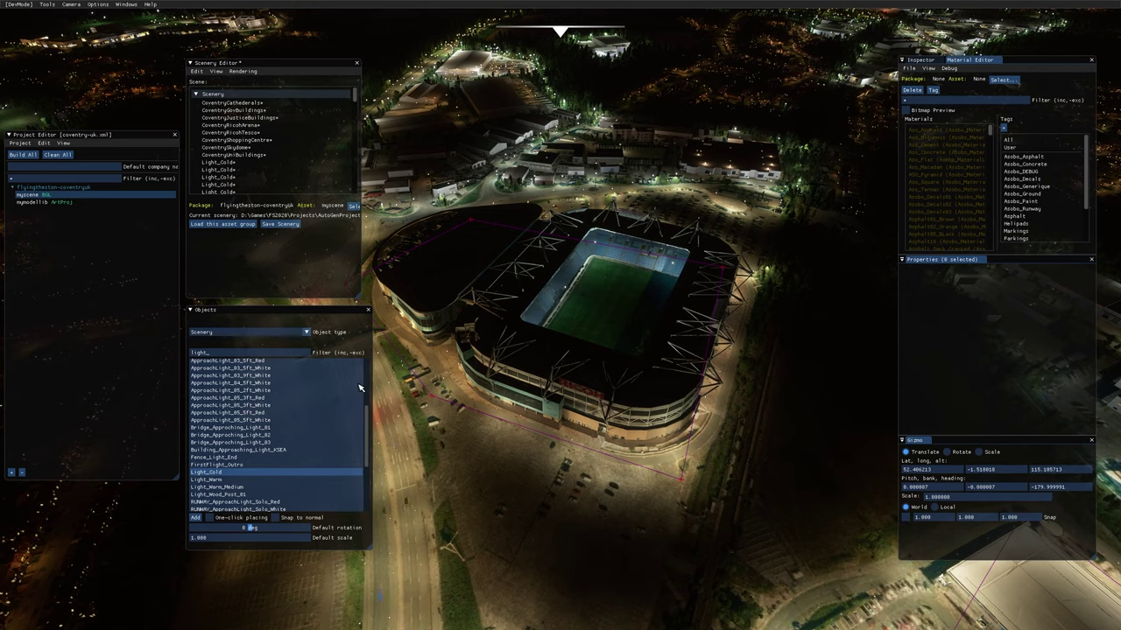
click(197, 517)
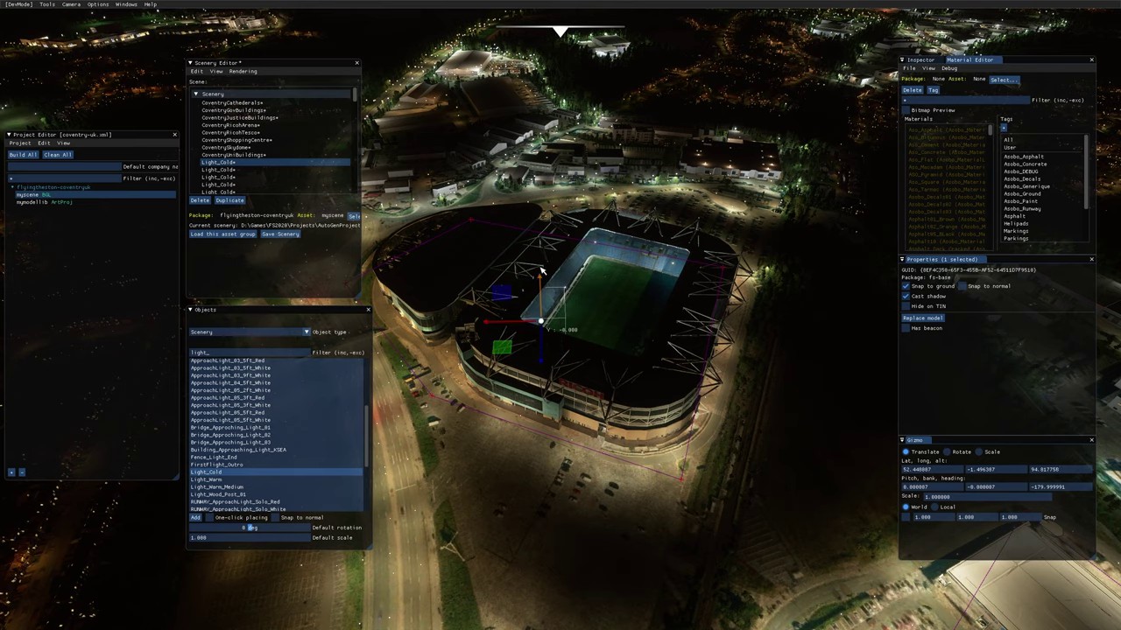
click(905, 285)
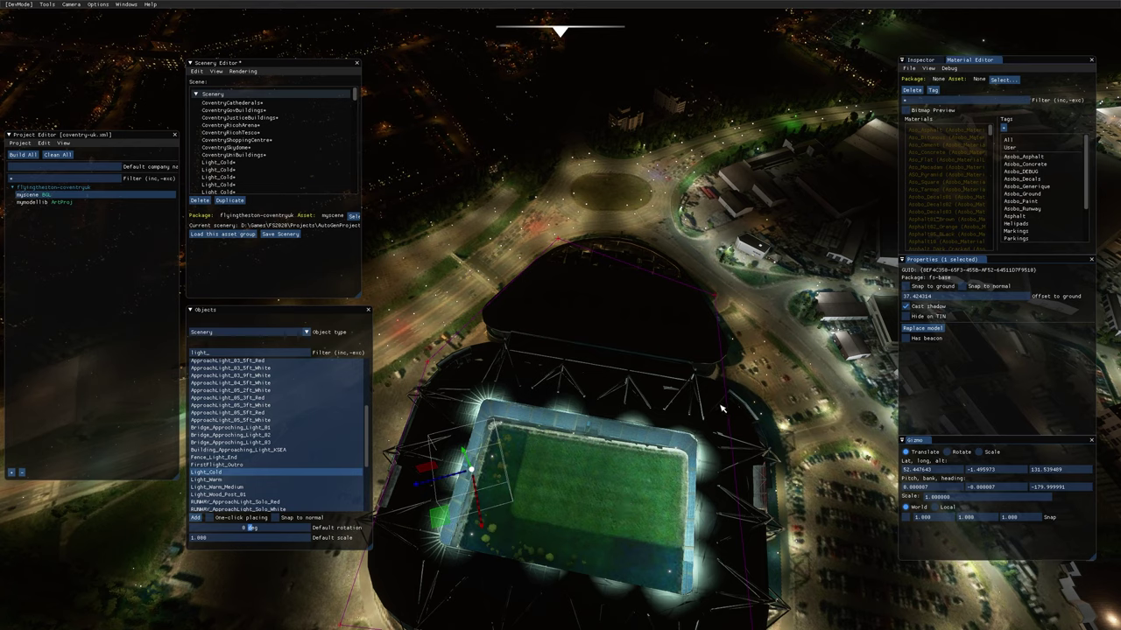
Enable Vegetation on the exclusion polygon around the stadium and set its vegetation scale to 0 to clear trees from the pitch
click(629, 477)
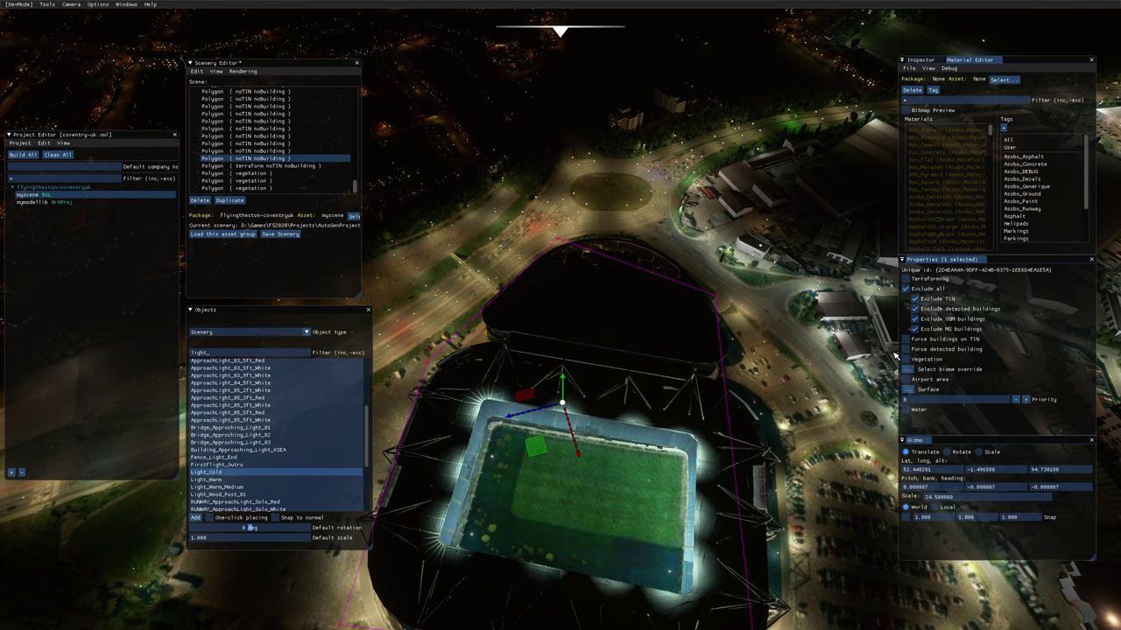
click(906, 360)
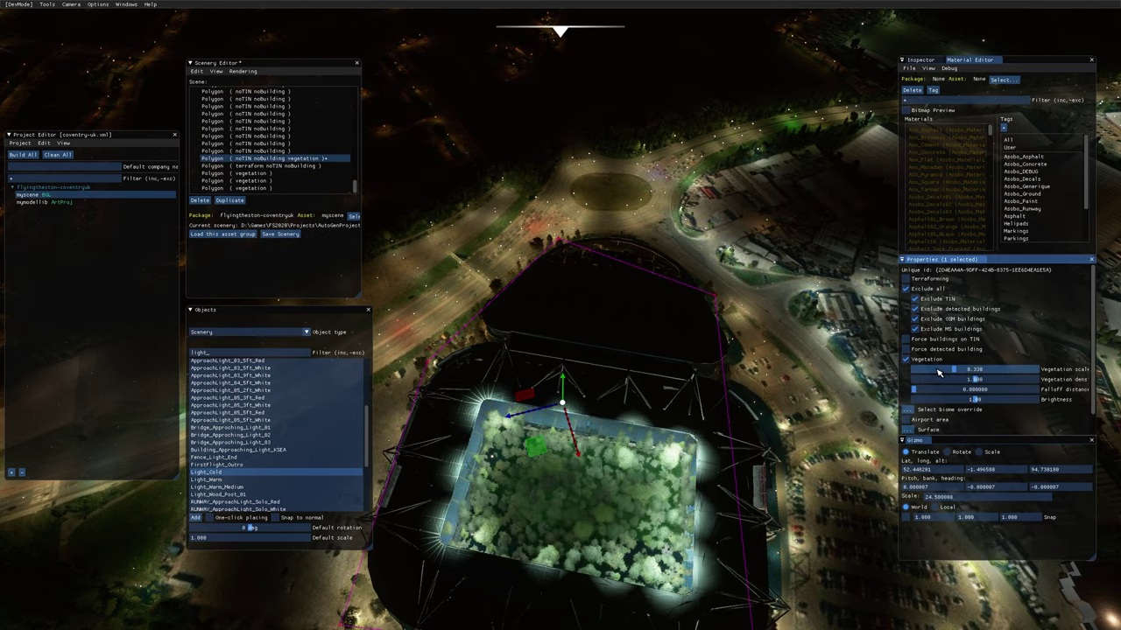
drag(954, 372, 907, 374)
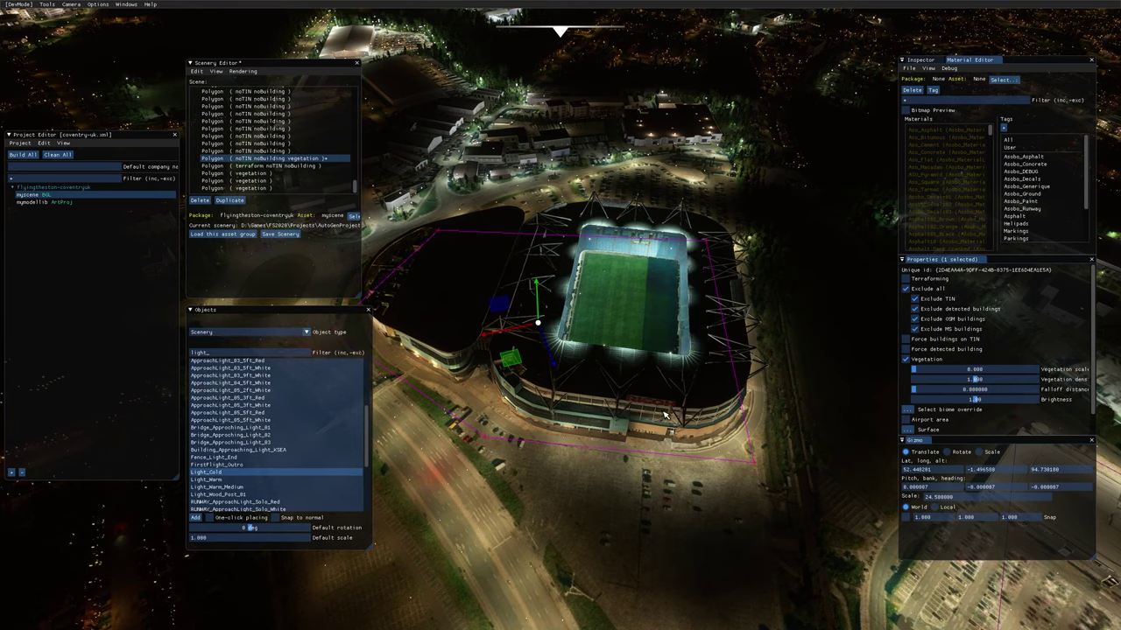
right_drag(665, 414, 637, 354)
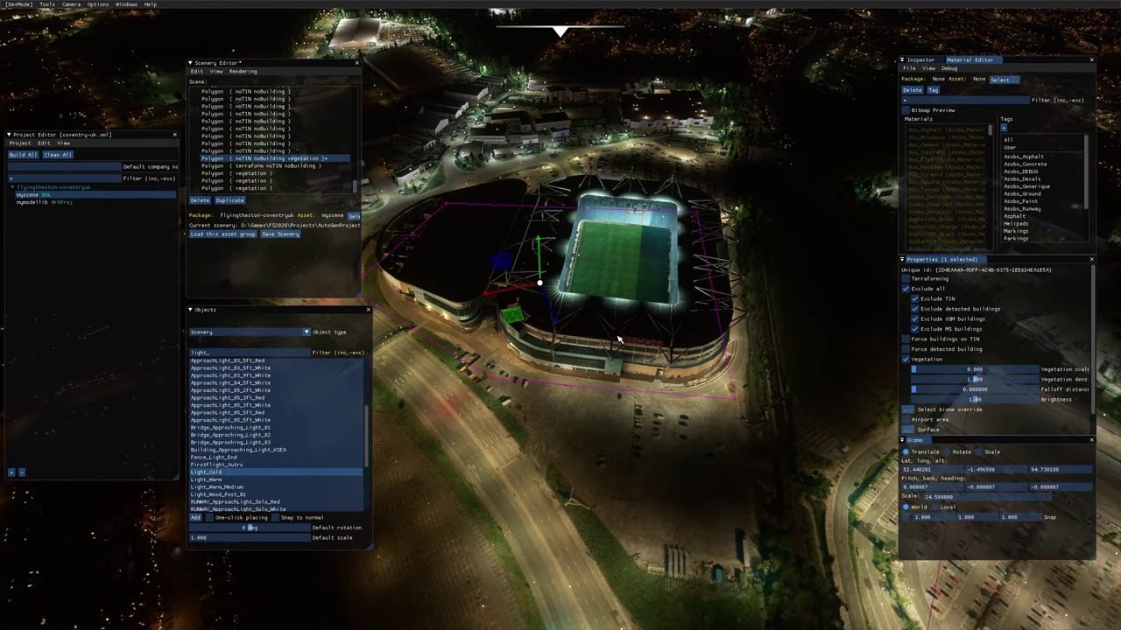
key(w)
right_drag(685, 394, 665, 325)
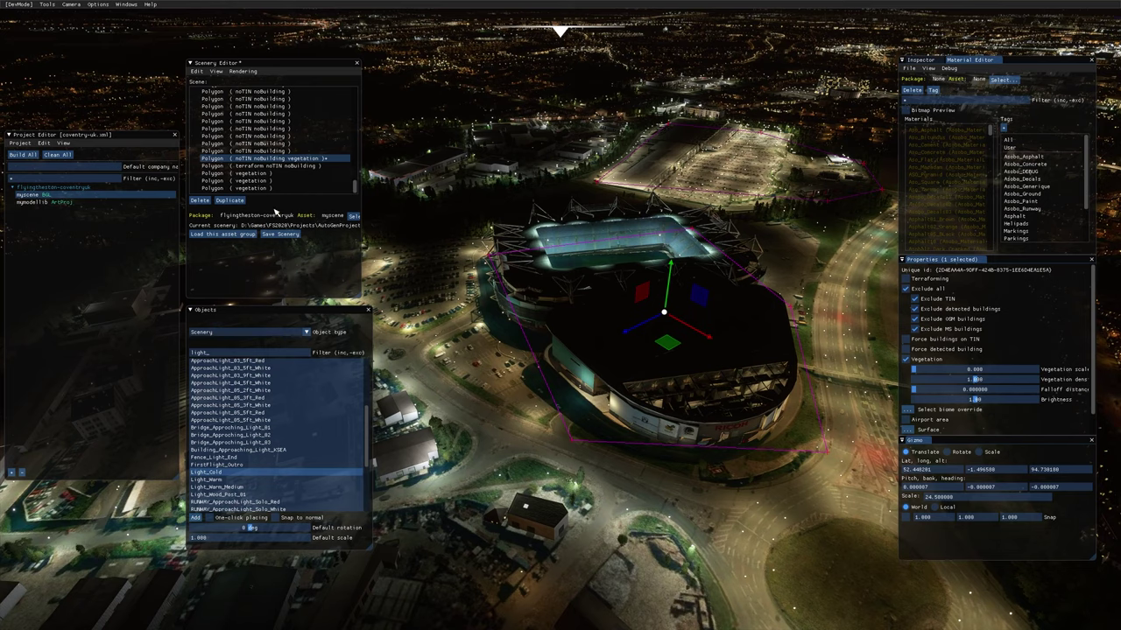
Select CoventryRicohArena, return to the city centre, and set the simulation's local time to 13h
click(278, 166)
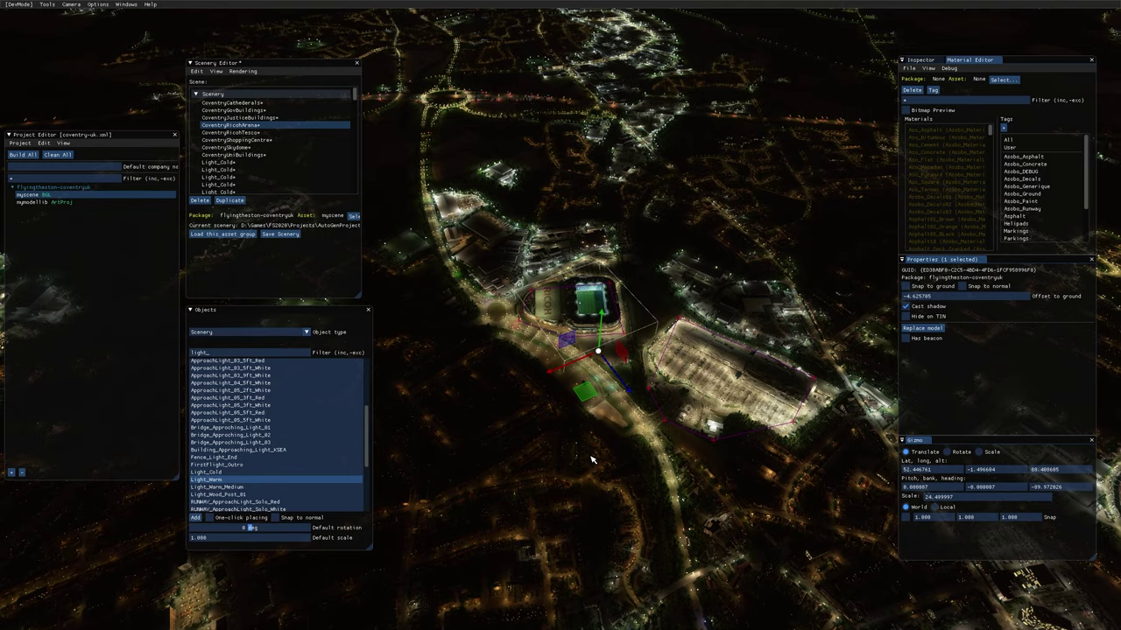
key(s)
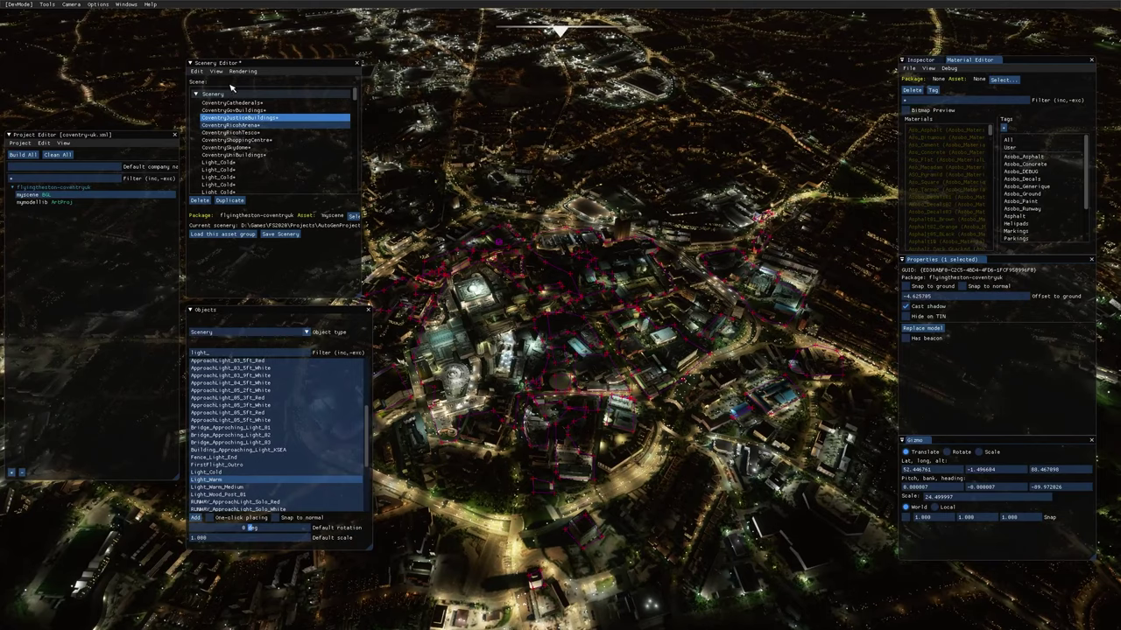
click(125, 4)
mouse_move(98, 4)
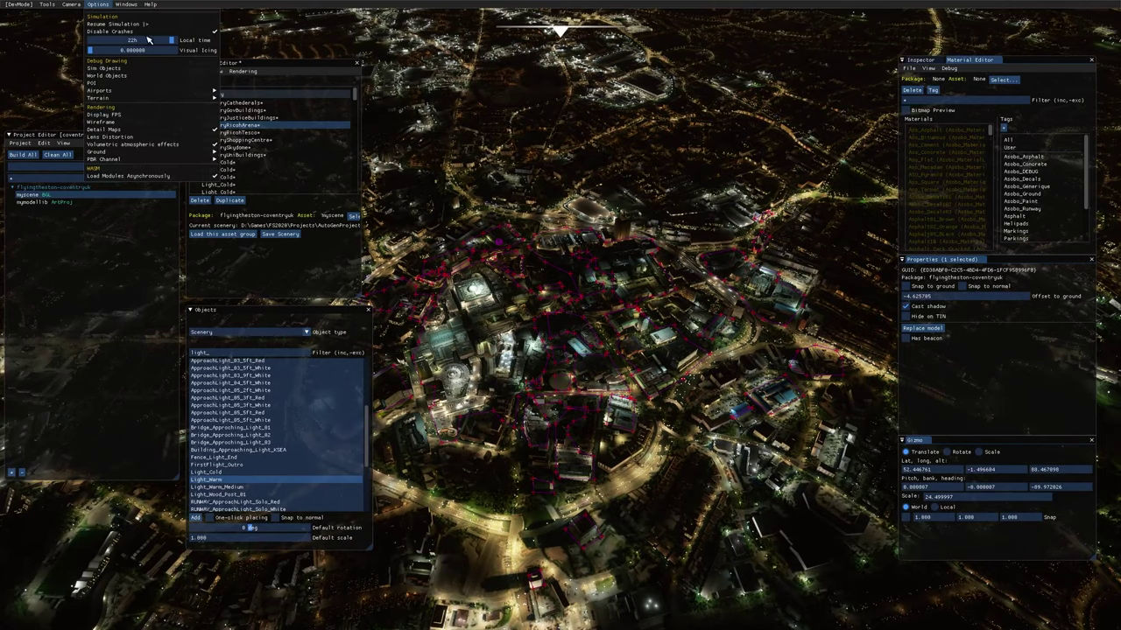
drag(163, 42, 142, 41)
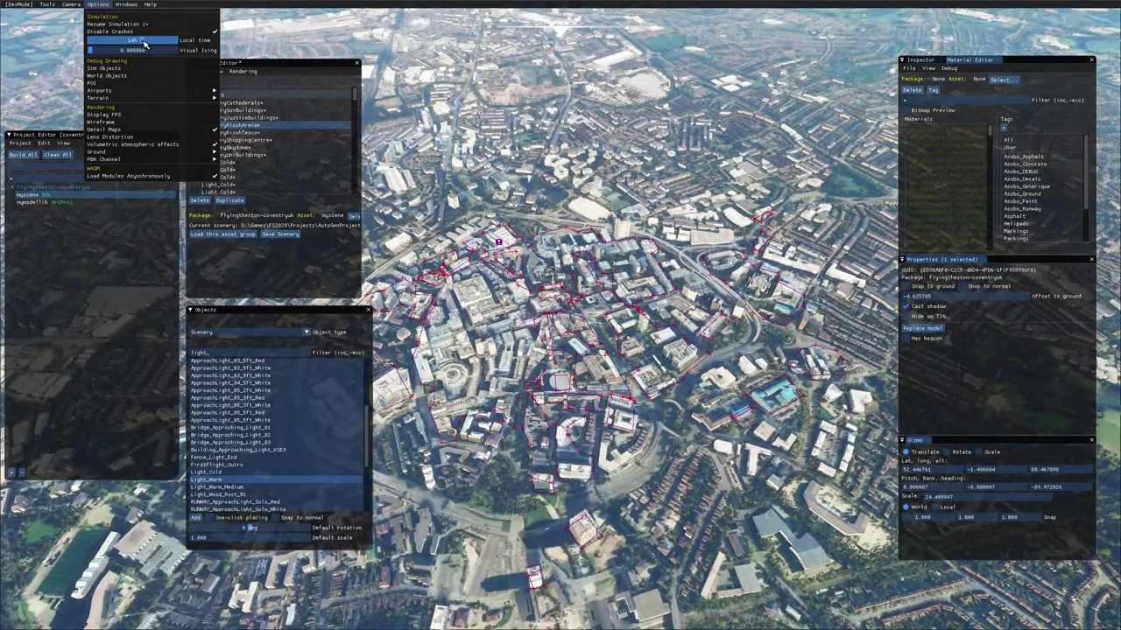
drag(143, 41, 137, 41)
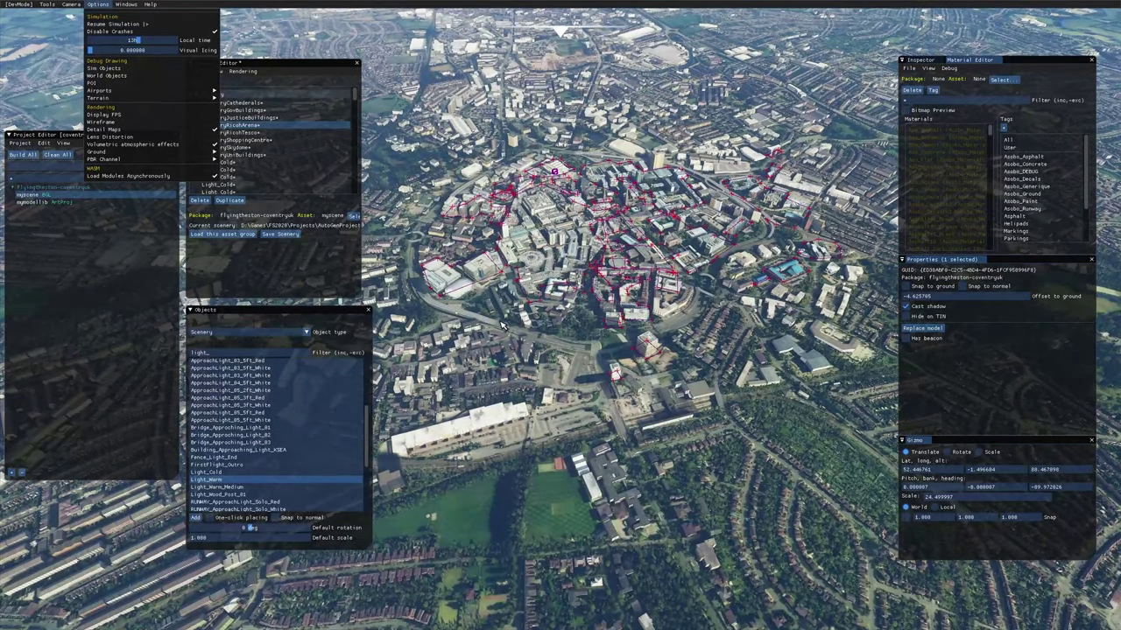
click(502, 326)
scroll(499, 329, up, 10)
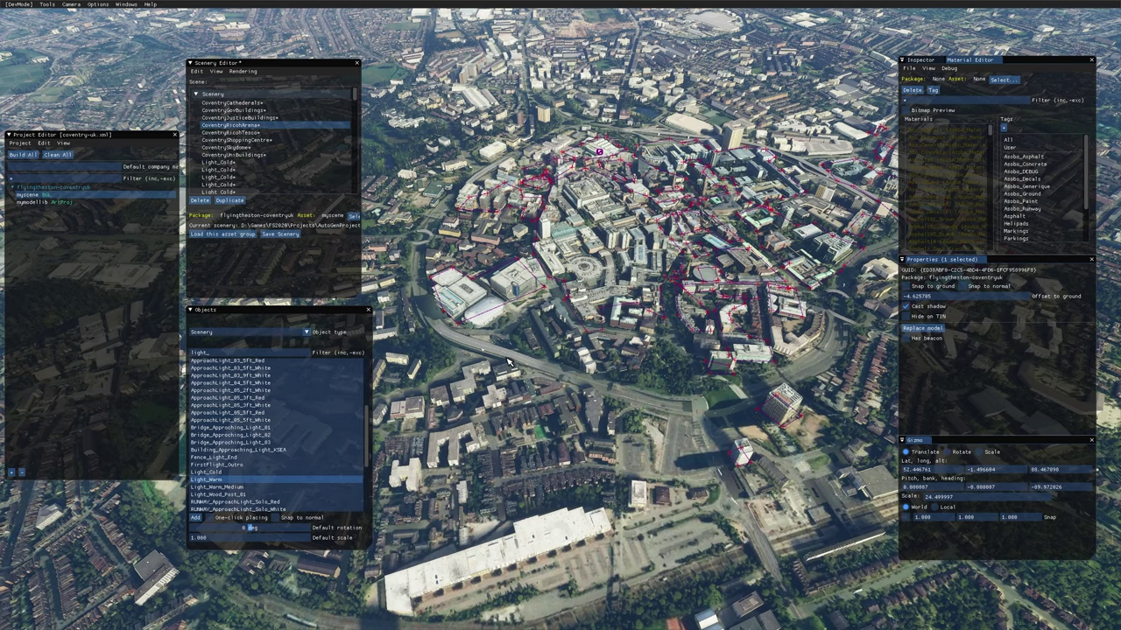
Save the scenery, select the flyingtheston-coventryuk package in the project, and build the package
click(294, 235)
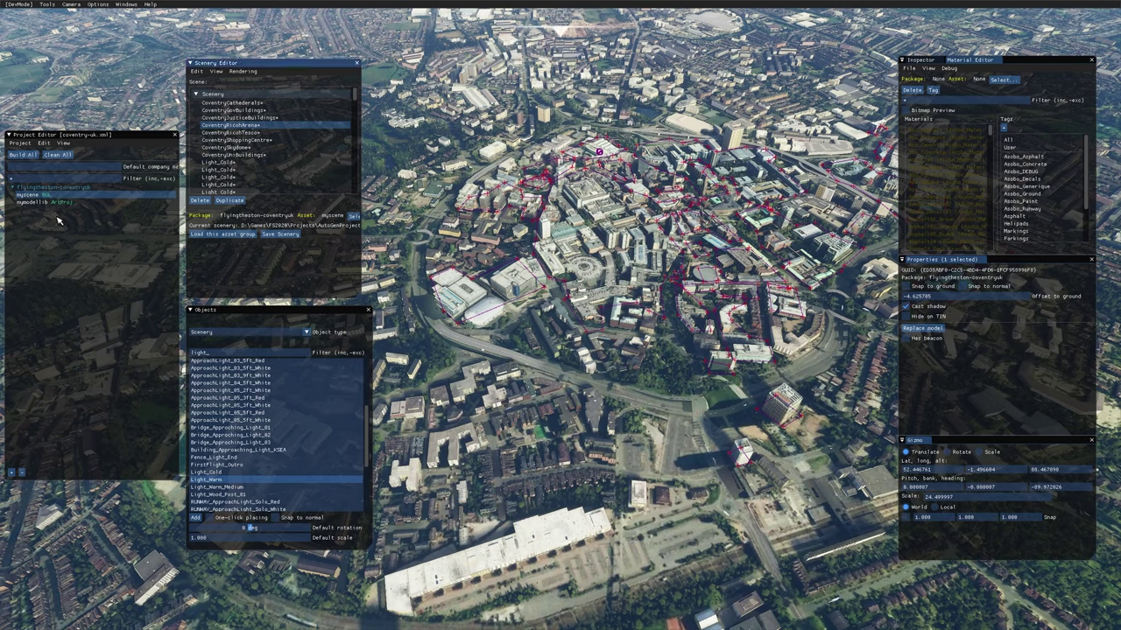
click(46, 188)
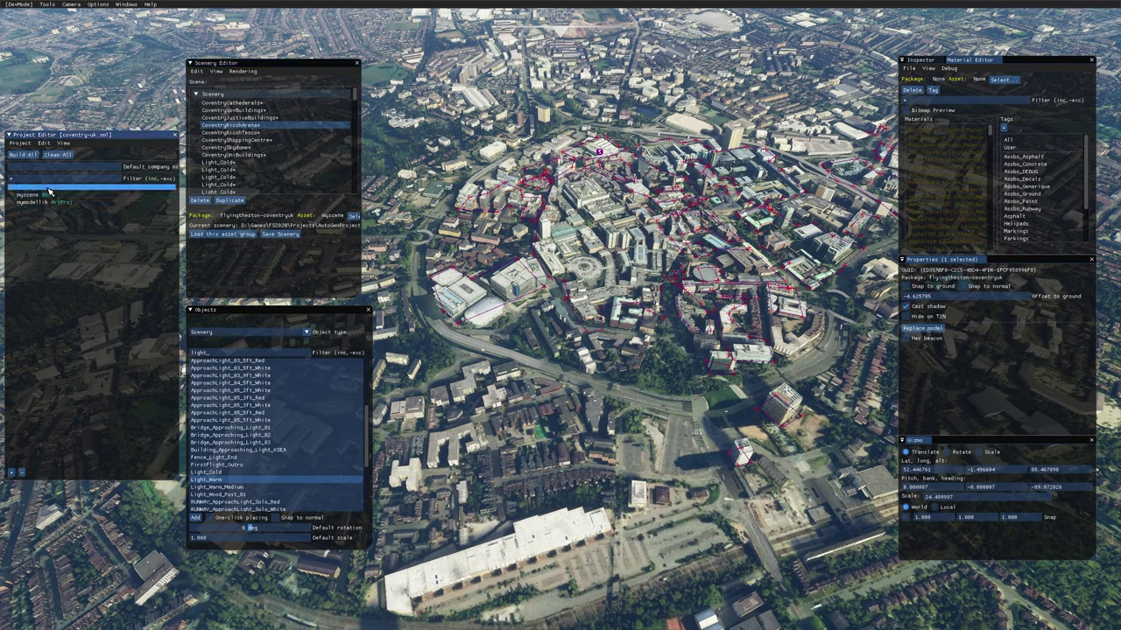
click(920, 59)
click(925, 248)
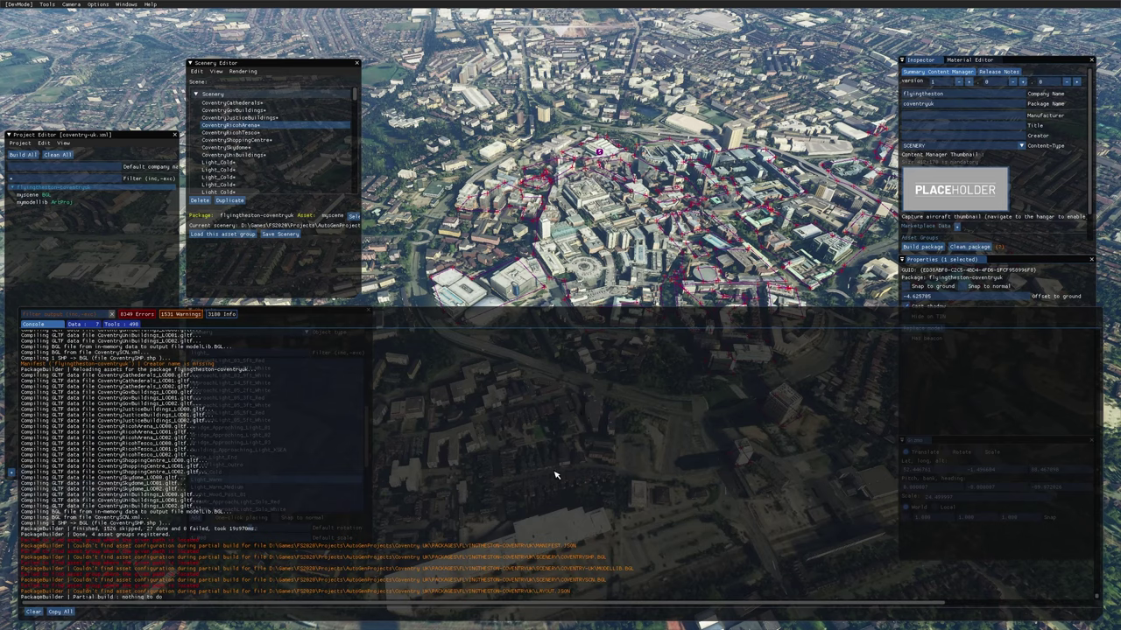